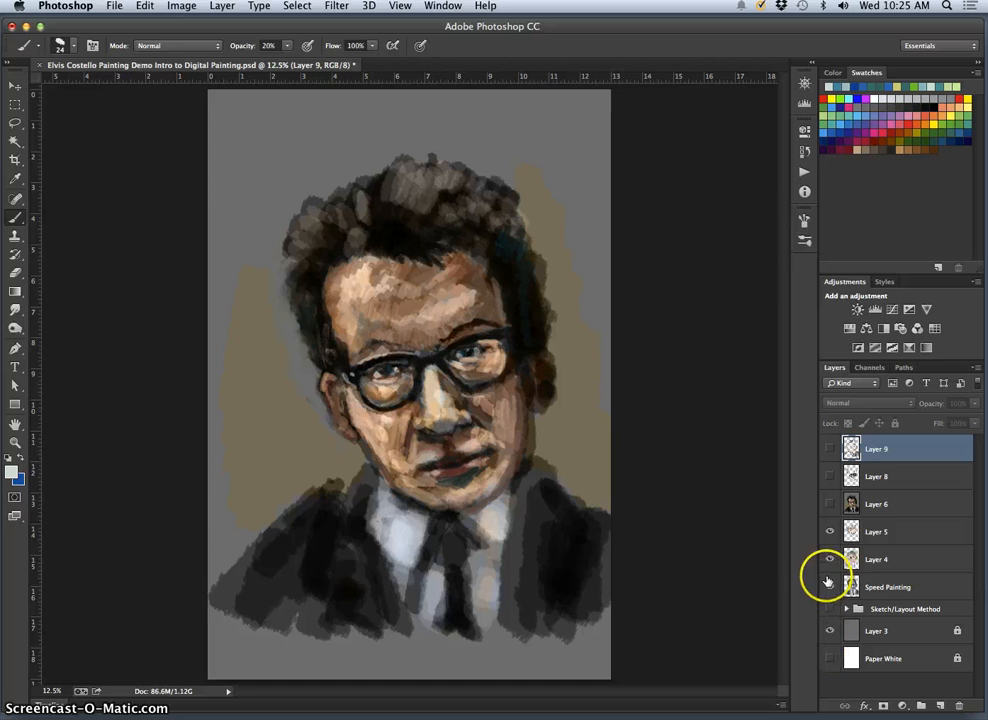
Step: View the grayscale painting without Layers 4 and 5, turn Layer 4 back on, and inspect its blend mode
click(830, 559)
click(830, 530)
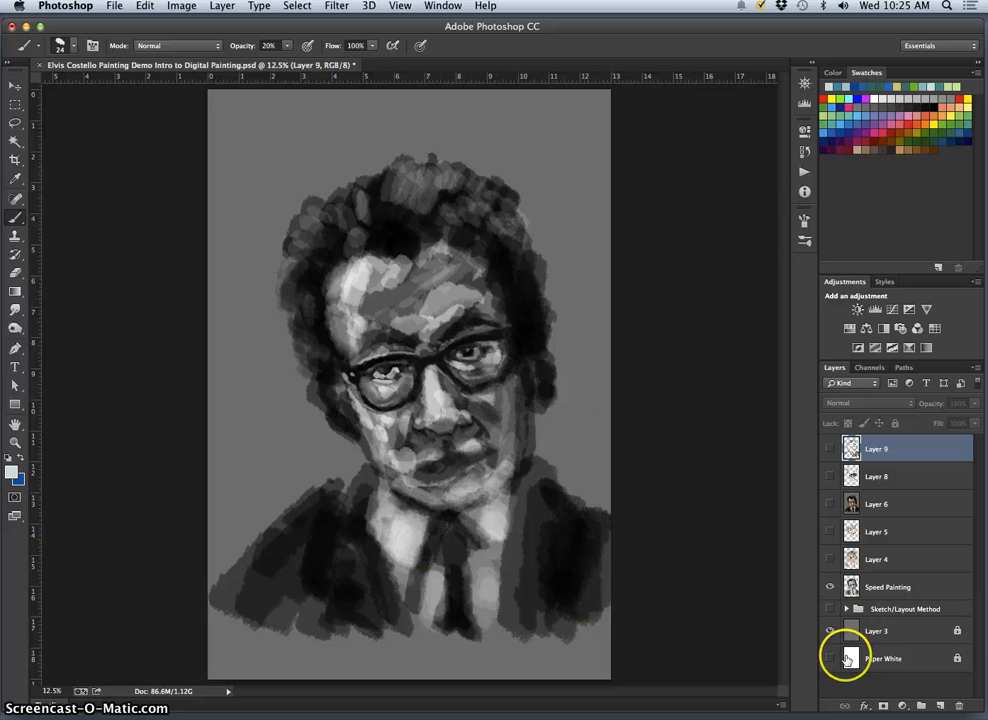
click(830, 561)
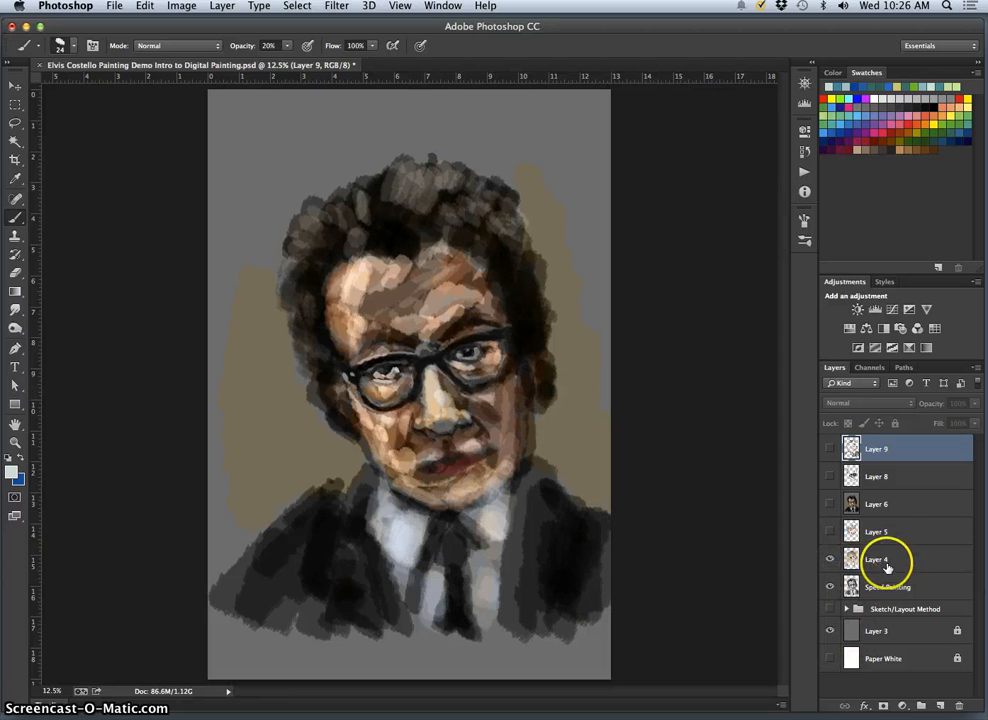
click(875, 561)
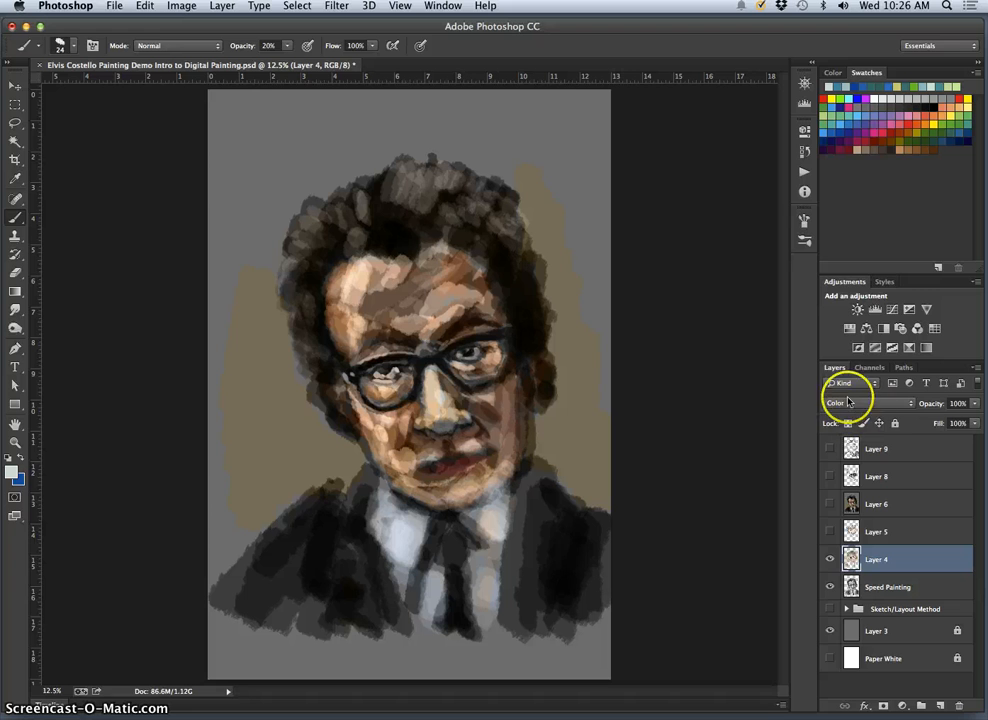
click(913, 407)
click(860, 402)
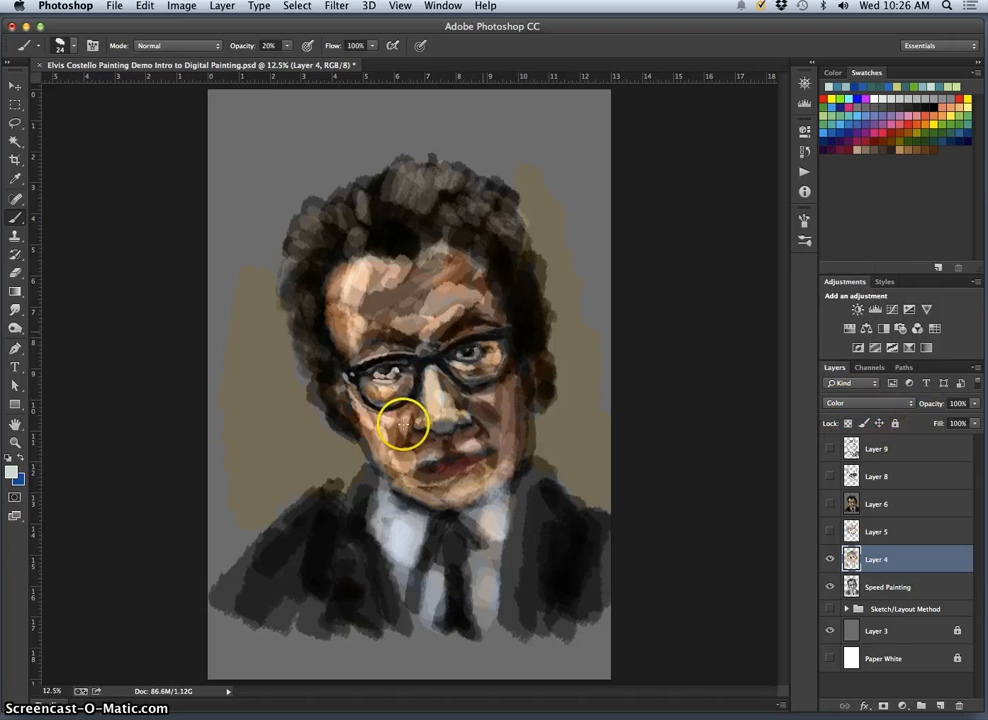
Step: Compare the portrait with and without Layer 5, leaving Layer 5 shown
click(829, 532)
click(828, 531)
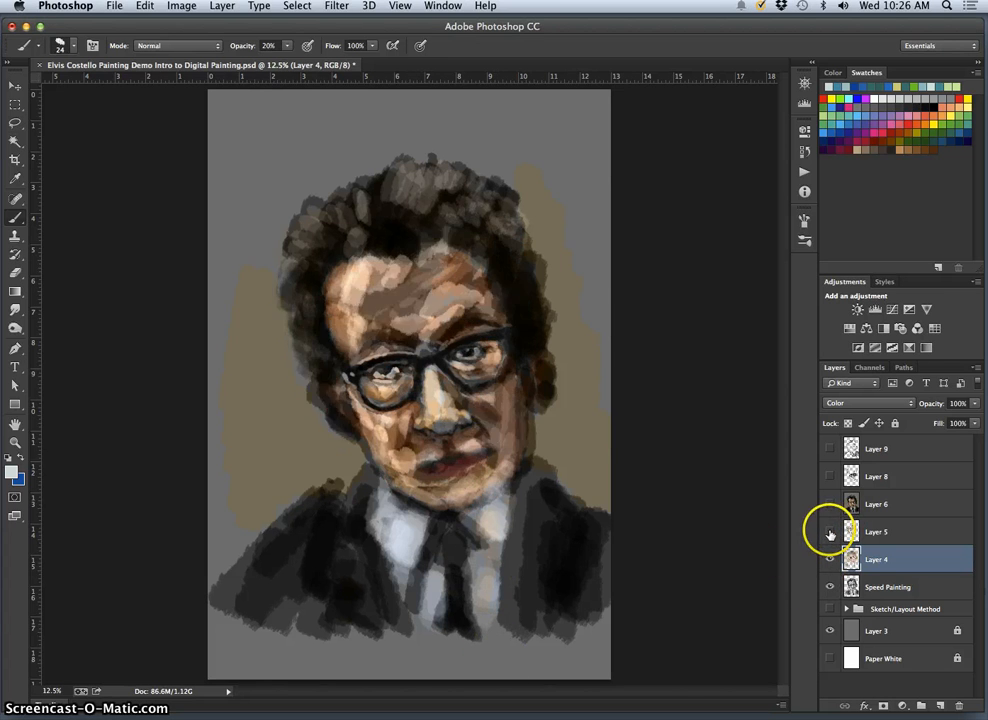
click(828, 531)
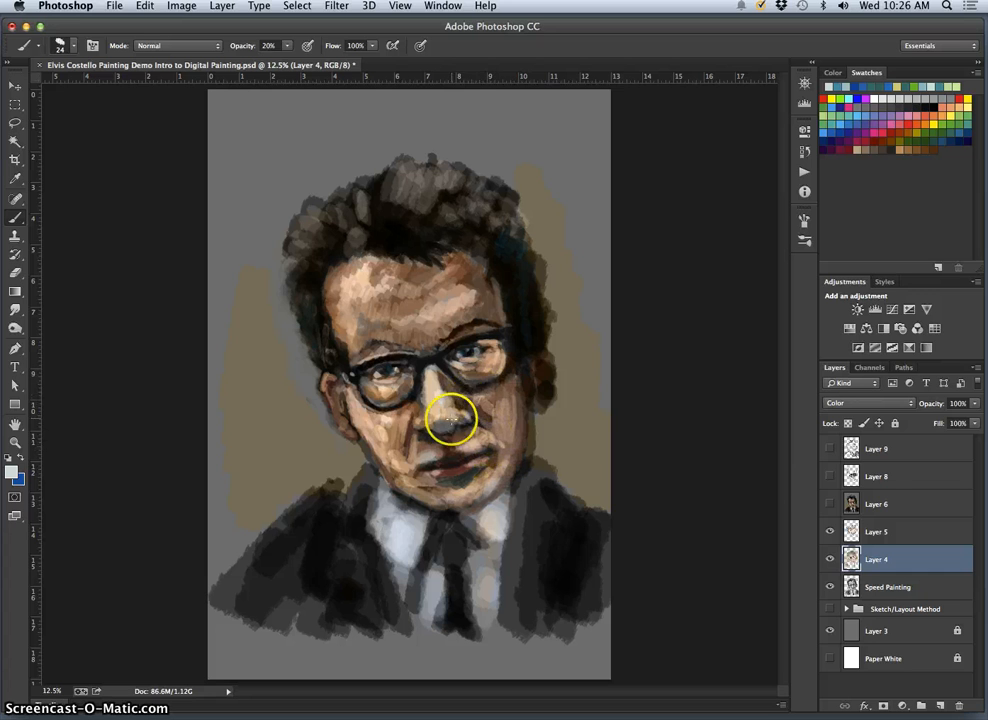
Step: Show Layer 6 and Layer 8, and hide Layer 5, Layer 4 and Speed Painting
click(830, 505)
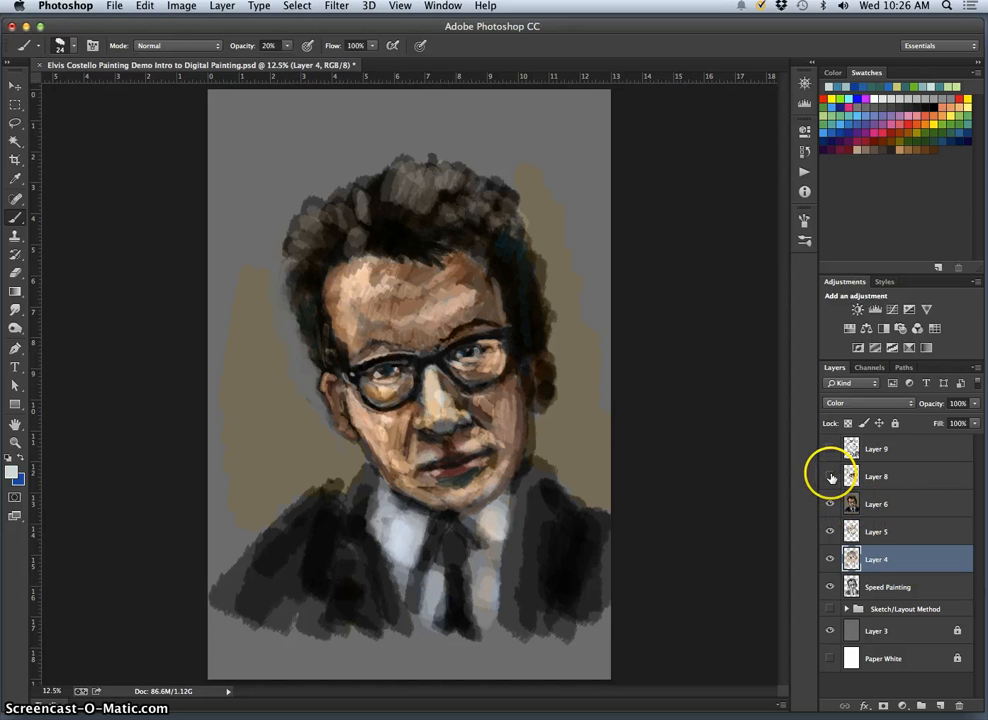
click(829, 477)
click(829, 532)
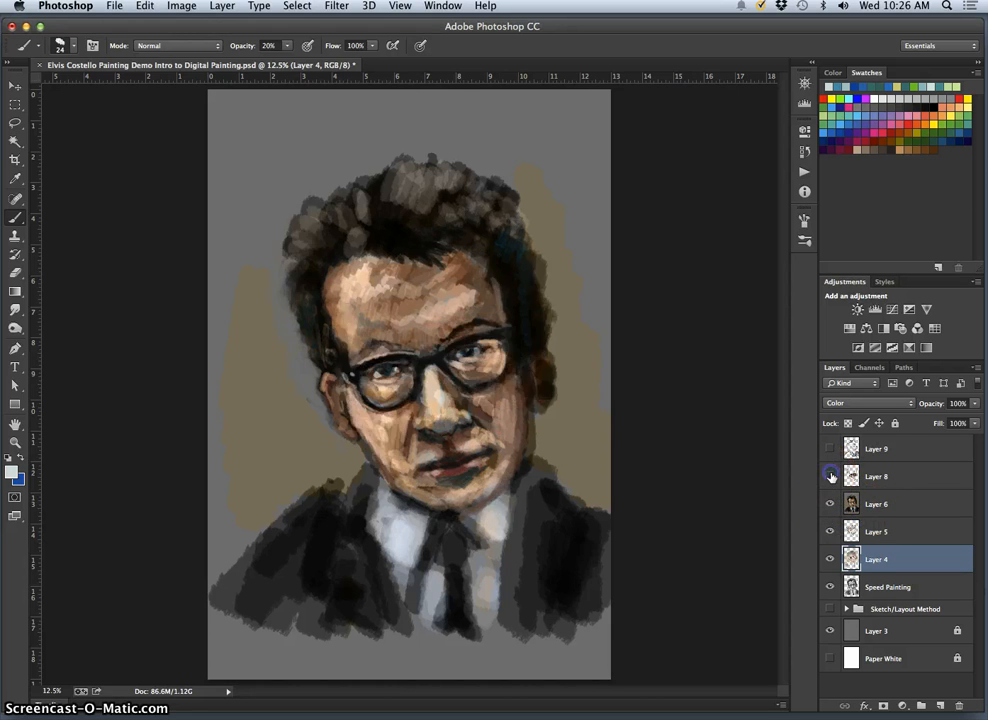
click(829, 532)
click(830, 533)
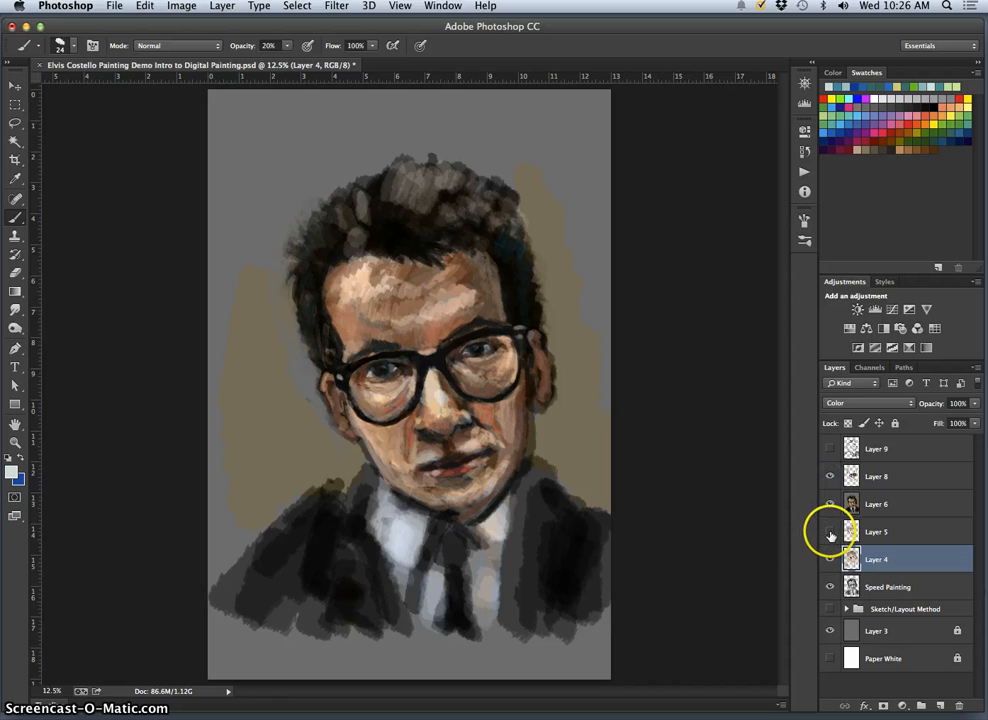
click(829, 559)
click(829, 584)
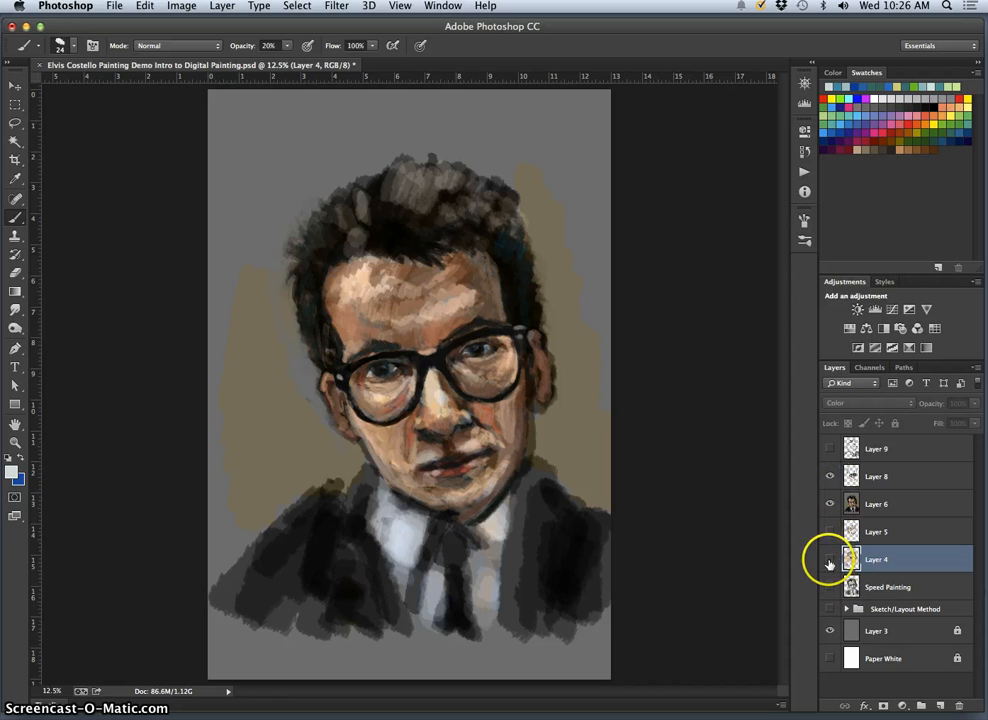
Step: Examine Layer 8's strokes over the gray background with Layer 6 hidden, and restore Layer 6
click(829, 504)
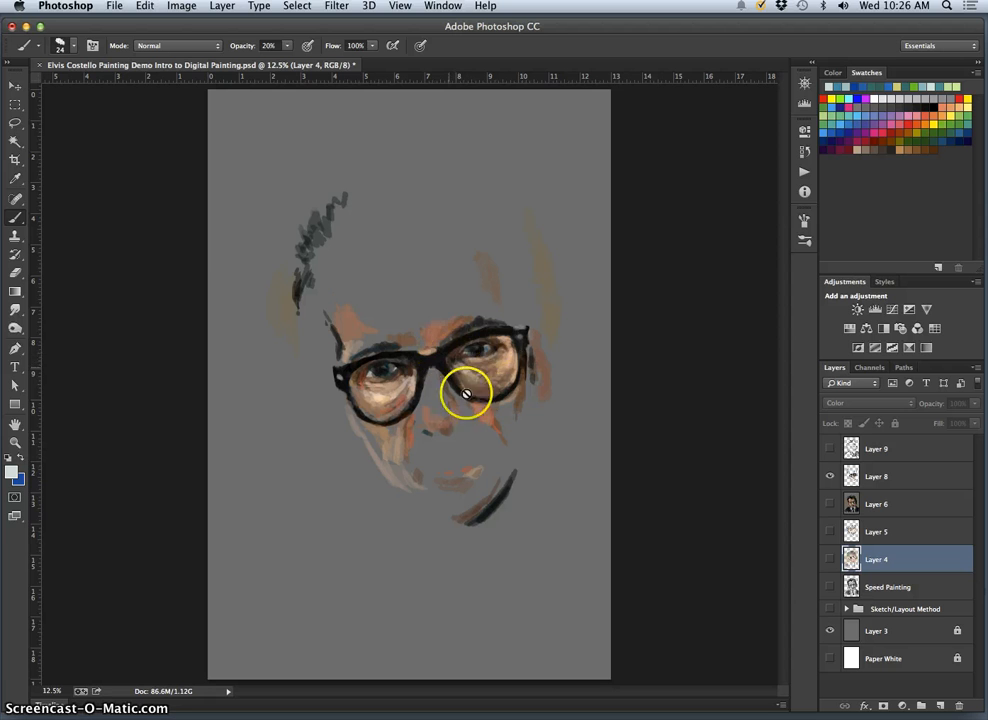
click(829, 476)
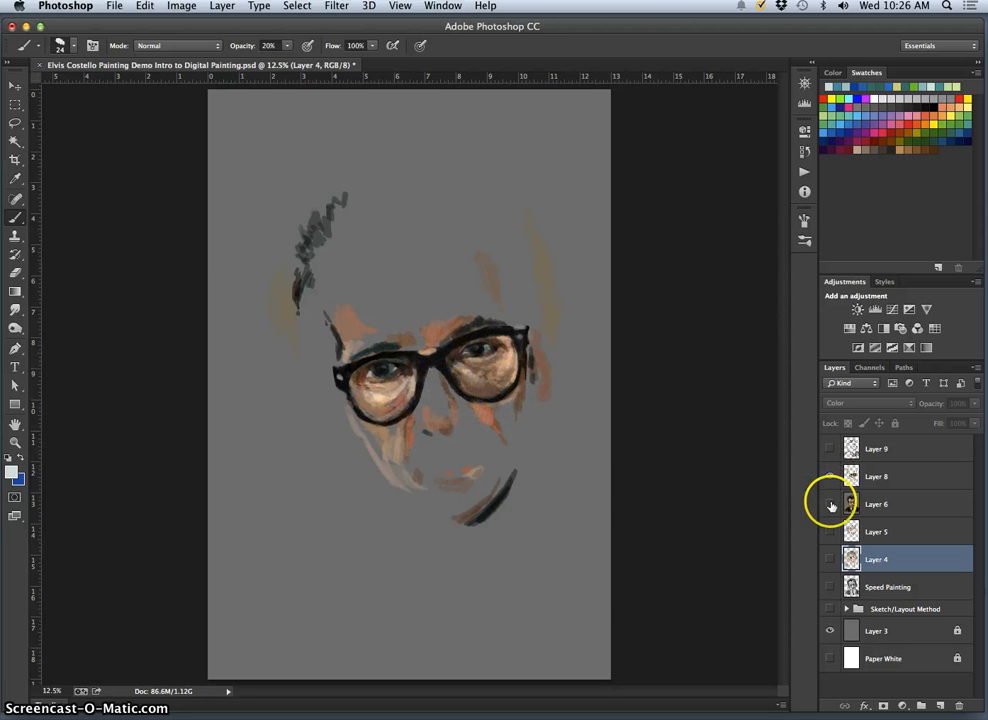
click(830, 505)
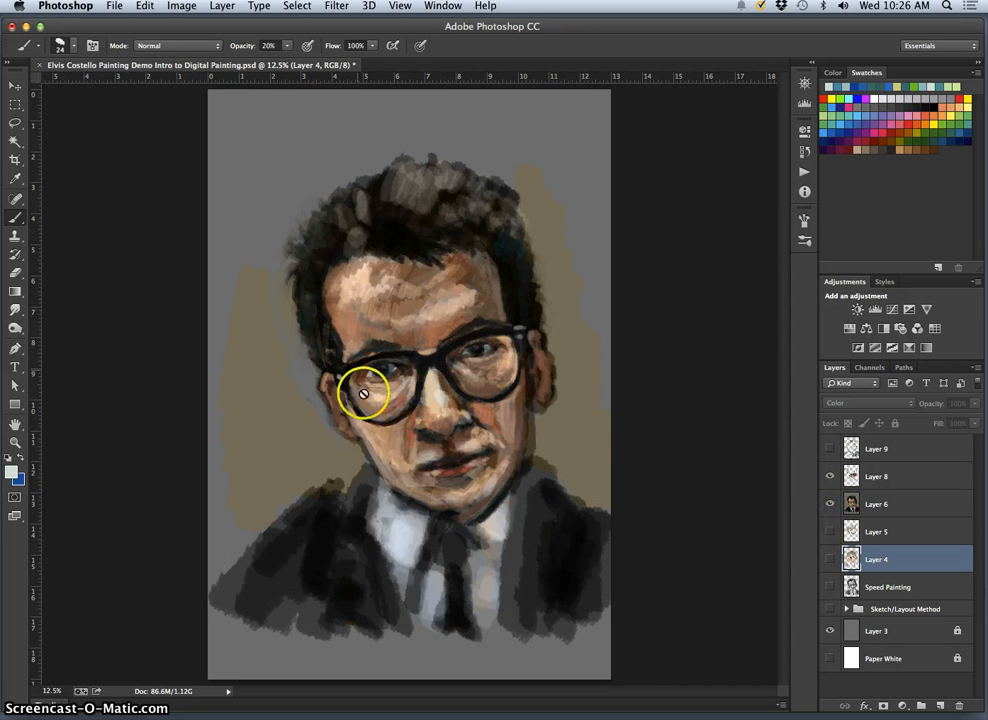
Step: Show Layer 9 and examine its strokes with Layers 8 and 6 hidden, restoring both layers
click(832, 451)
click(829, 476)
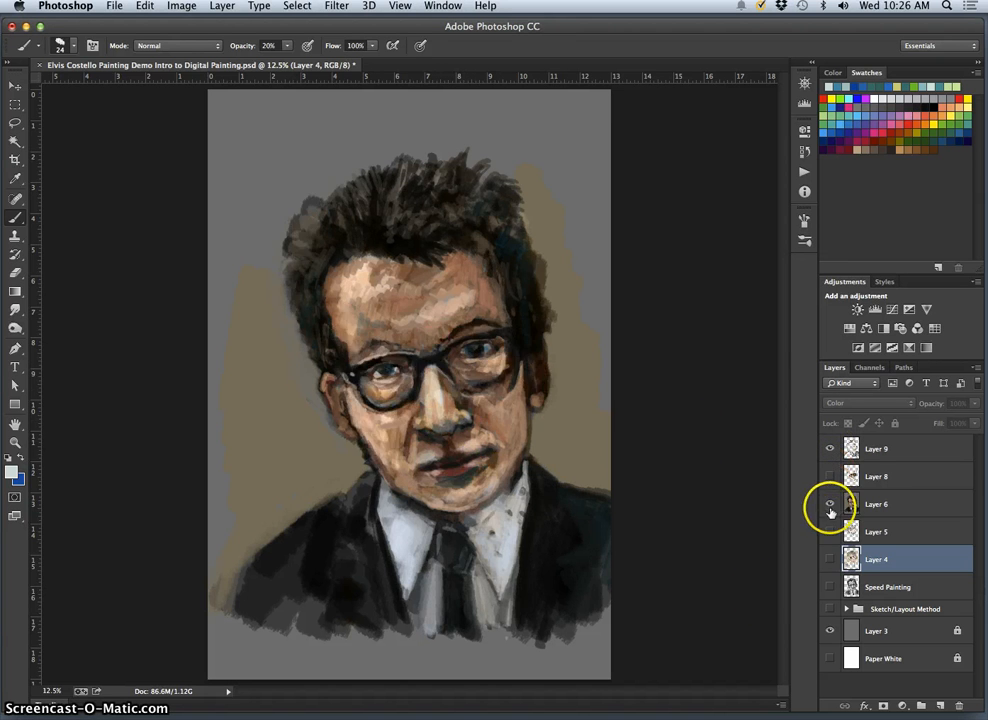
click(830, 506)
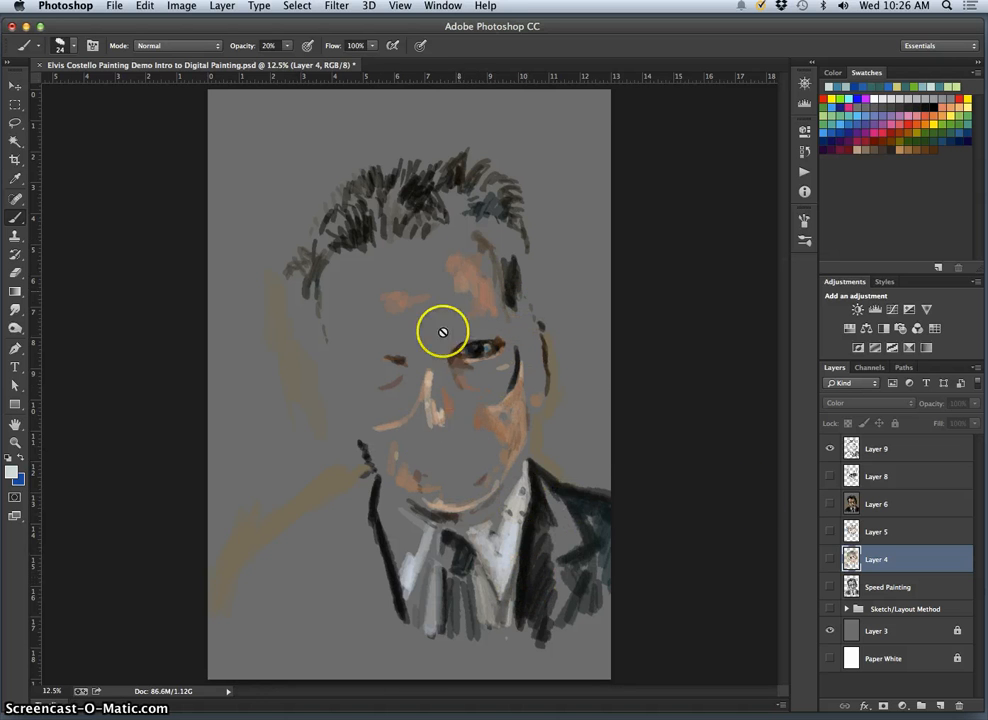
click(830, 477)
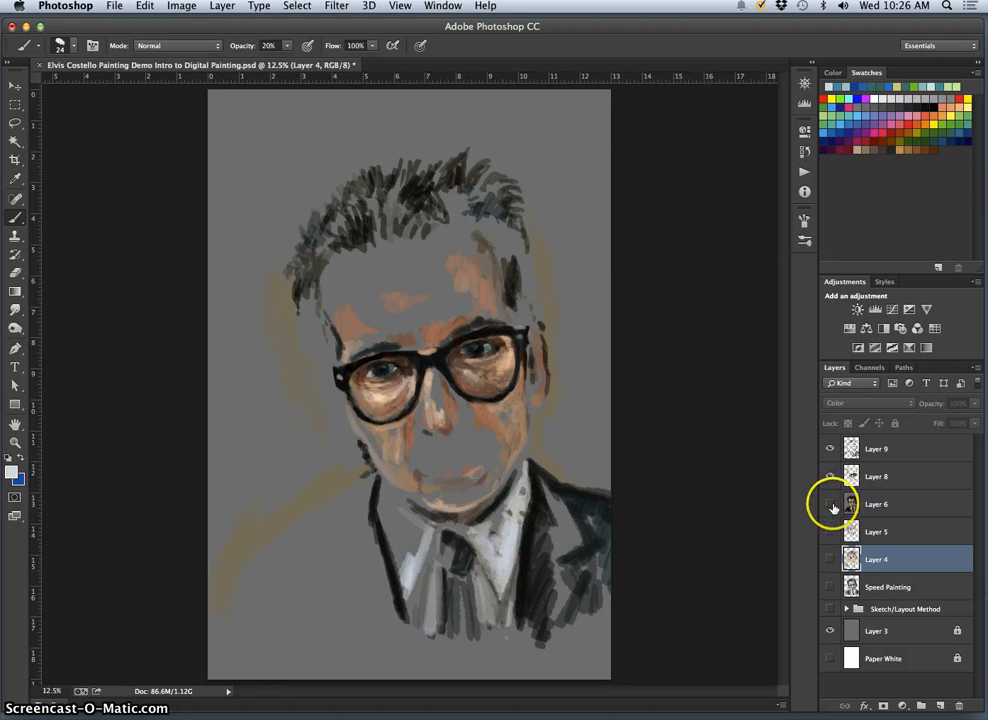
click(830, 505)
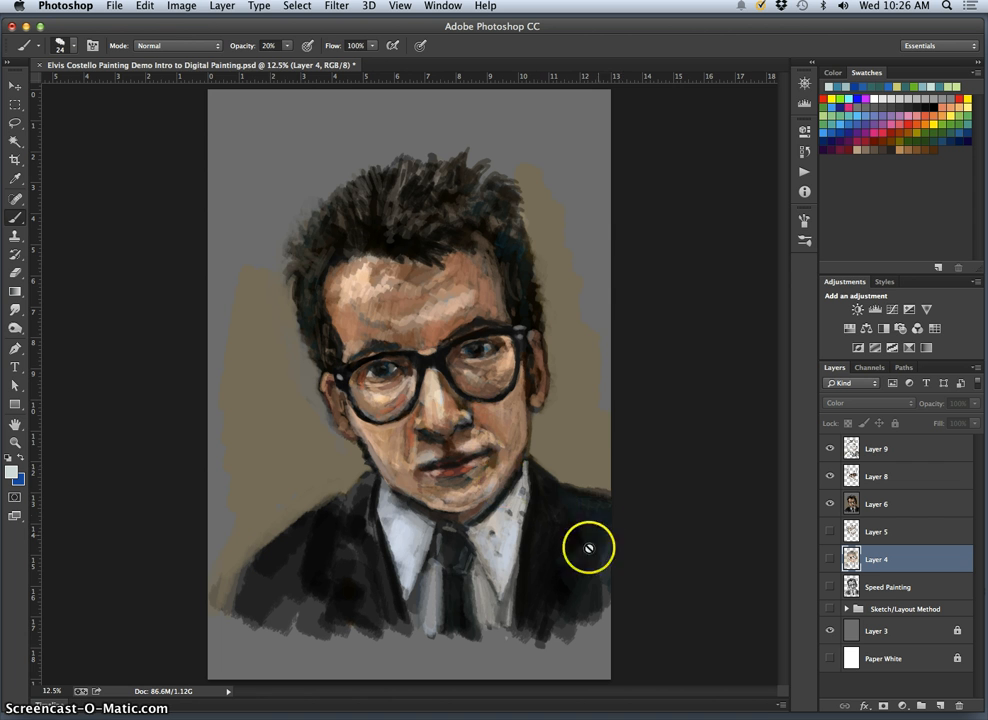
Step: Widen the canvas to 15 inches with the anchor at the middle left, adding all extra space on the right
click(187, 10)
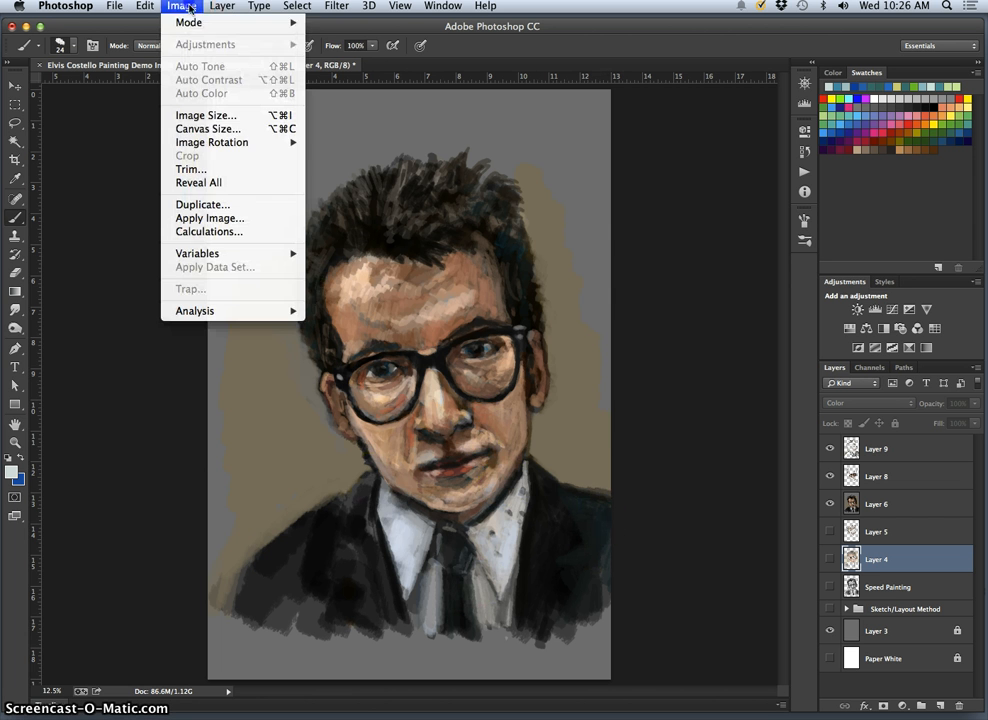
click(208, 131)
click(449, 409)
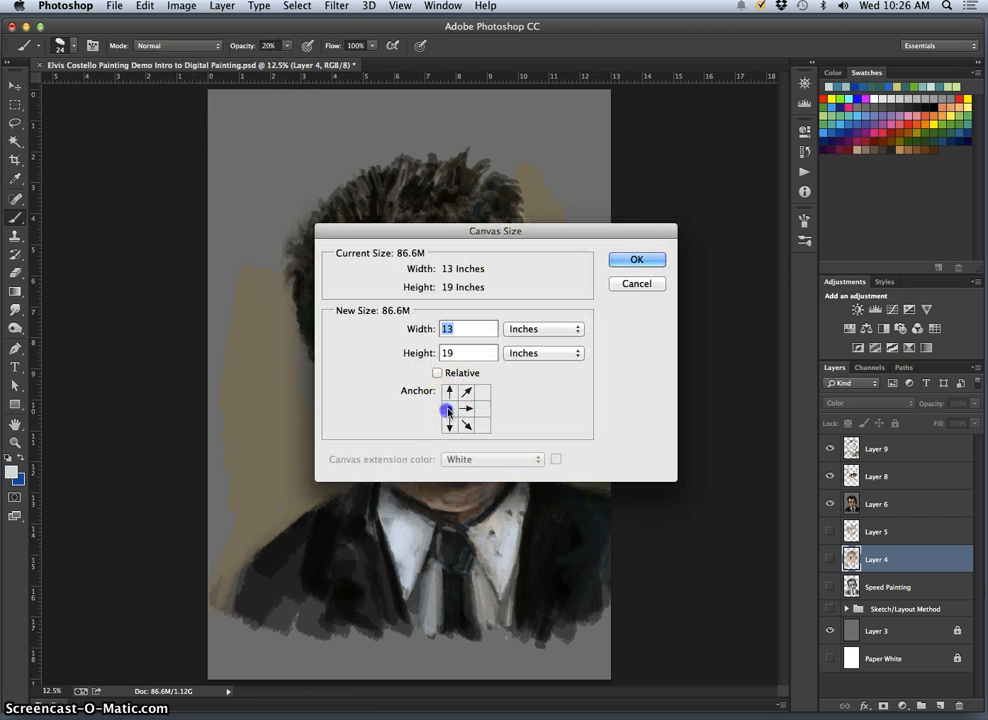
click(454, 328)
click(653, 260)
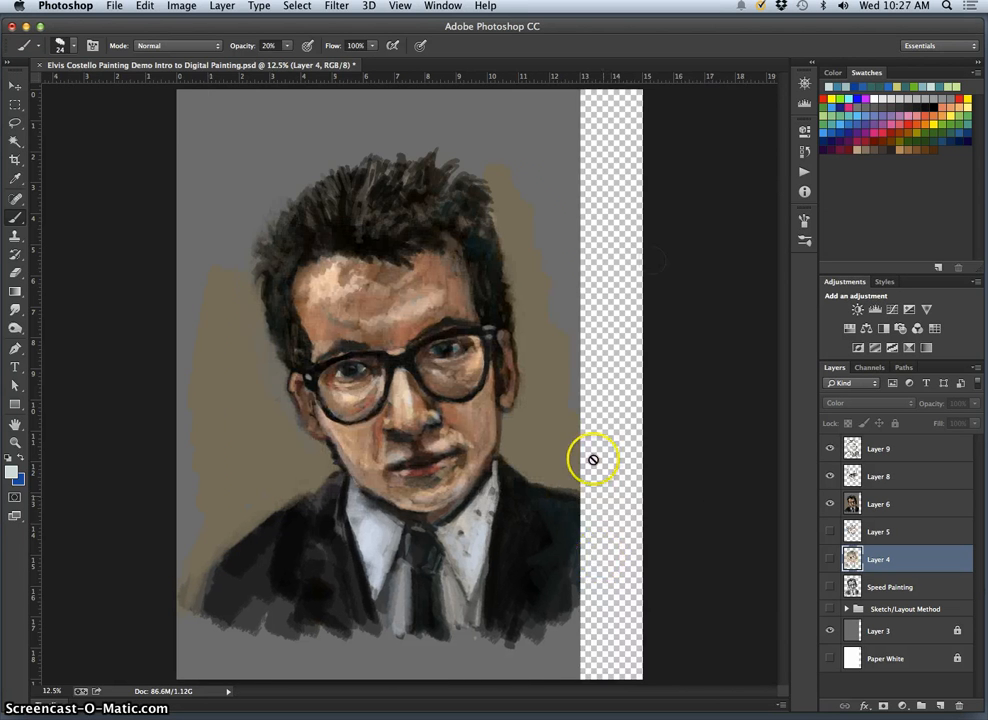
Step: Unlock Layer 3 and fill it with 50% Gray in Normal mode at 100% opacity
click(890, 633)
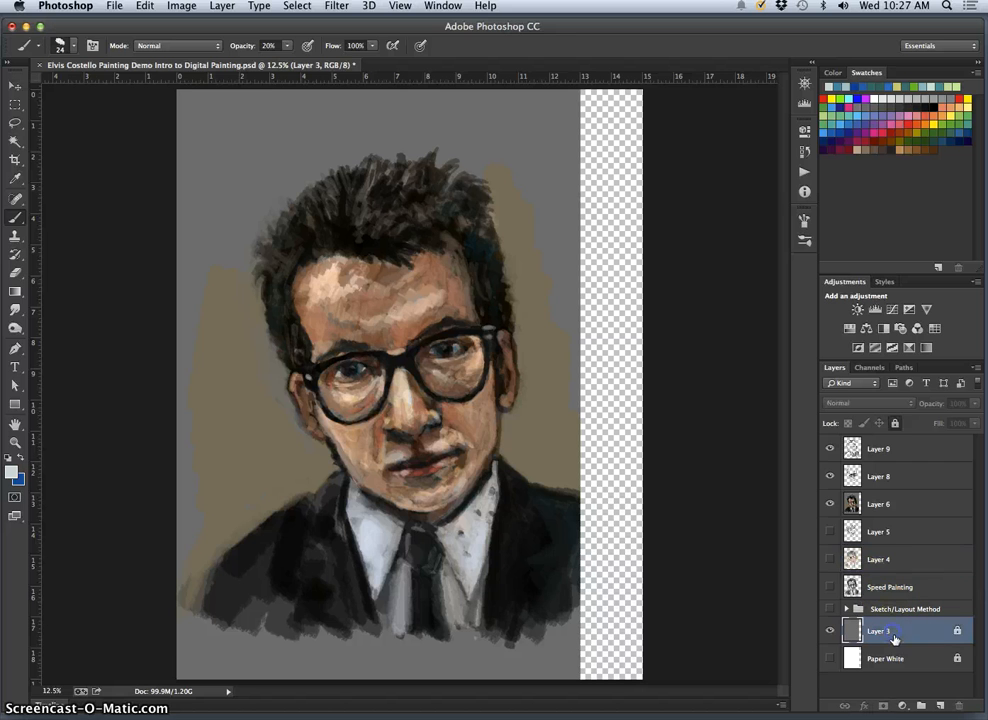
click(896, 423)
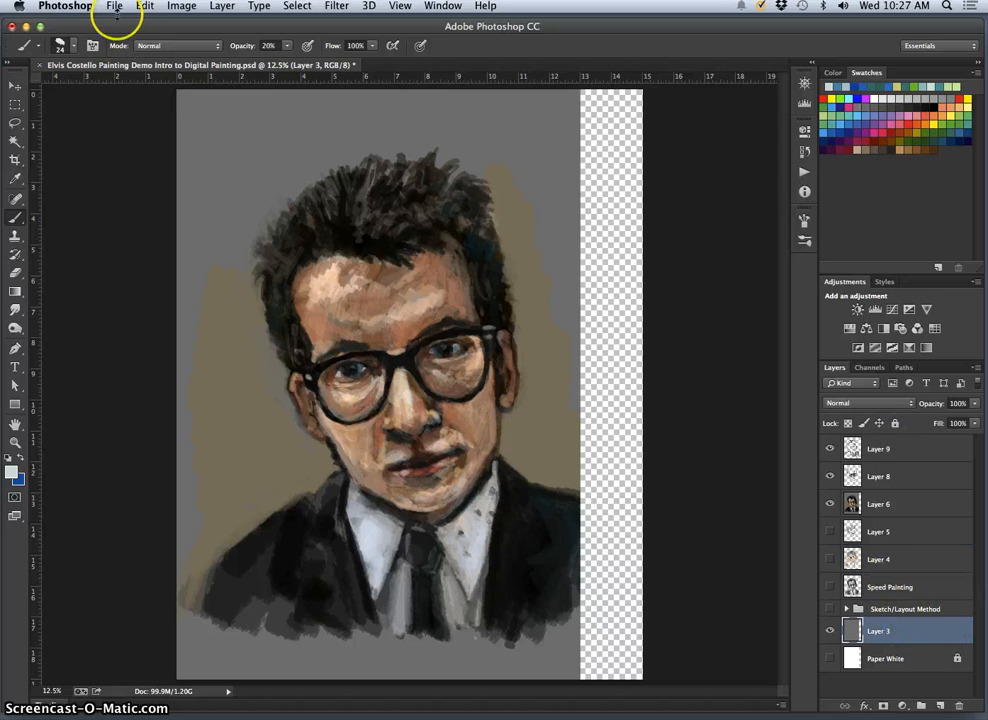
click(145, 6)
click(160, 219)
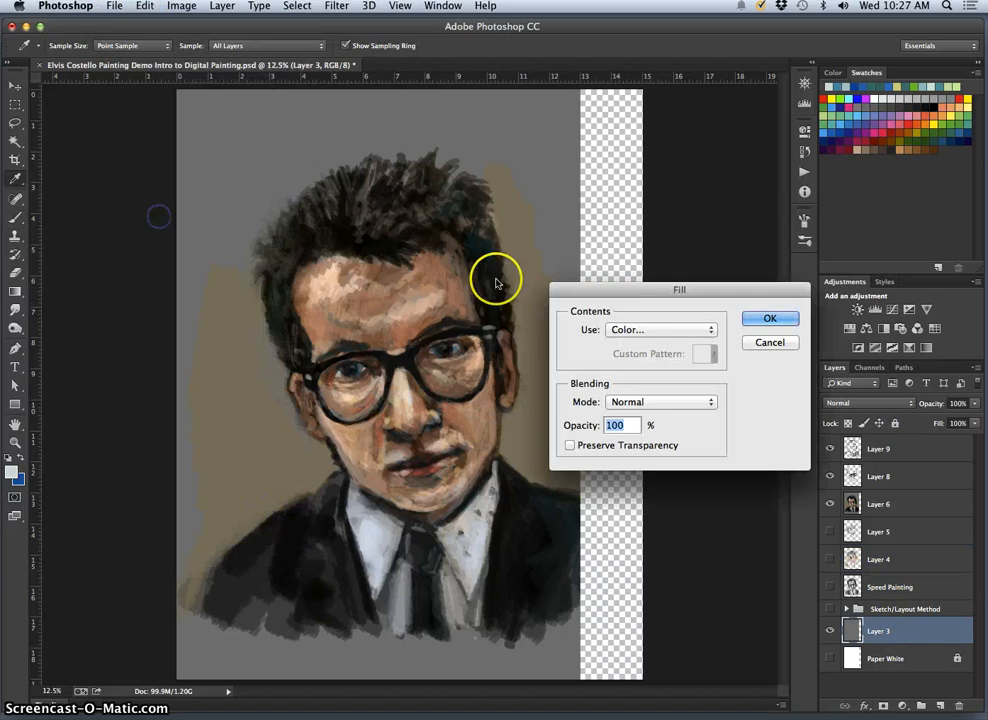
click(646, 331)
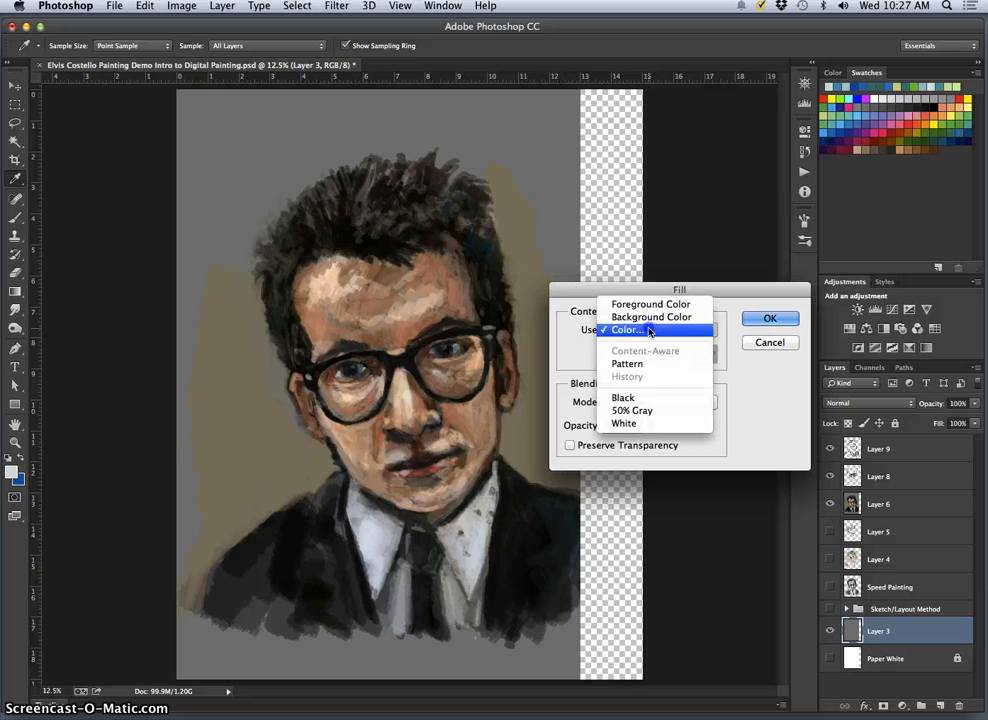
click(646, 410)
click(772, 319)
Step: Return to the Brush tool and add a new empty layer above Layer 9
key(b)
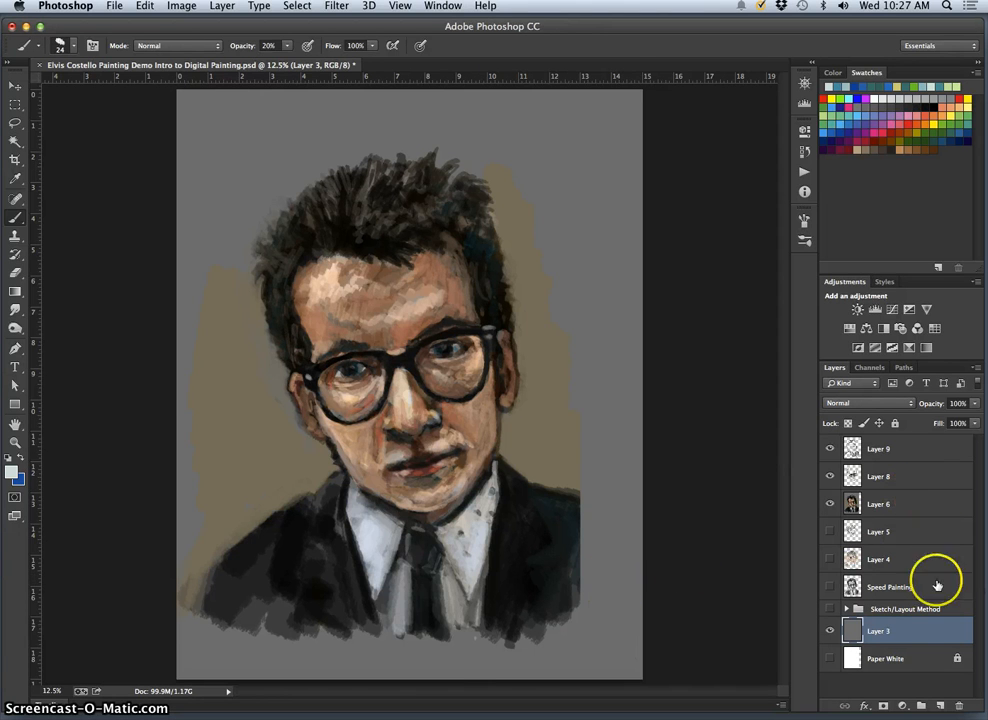
click(928, 450)
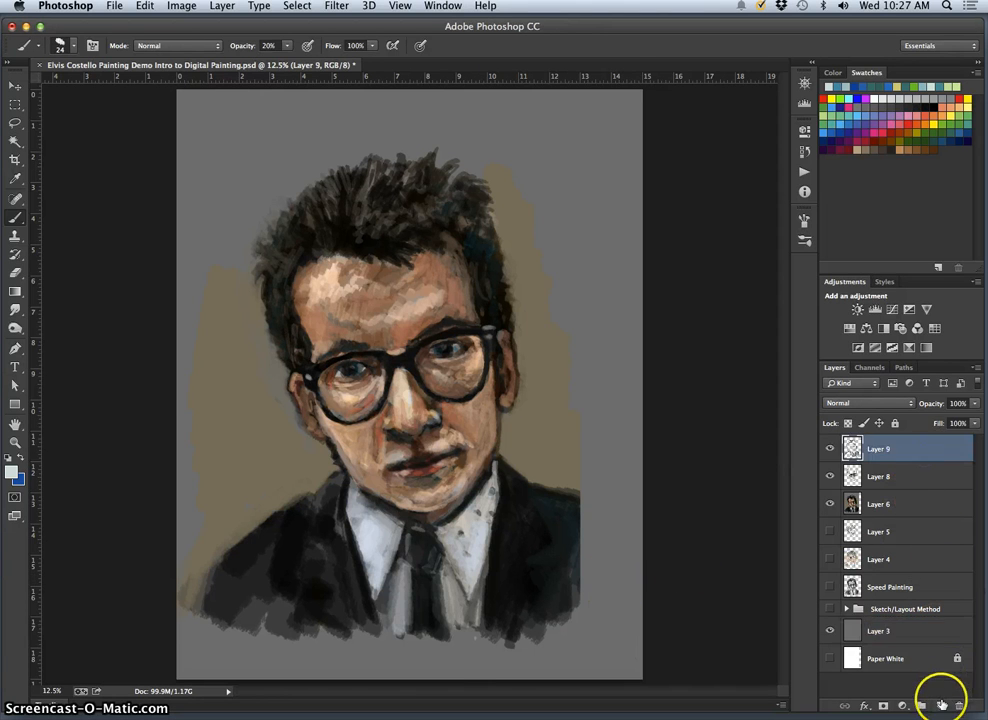
click(940, 705)
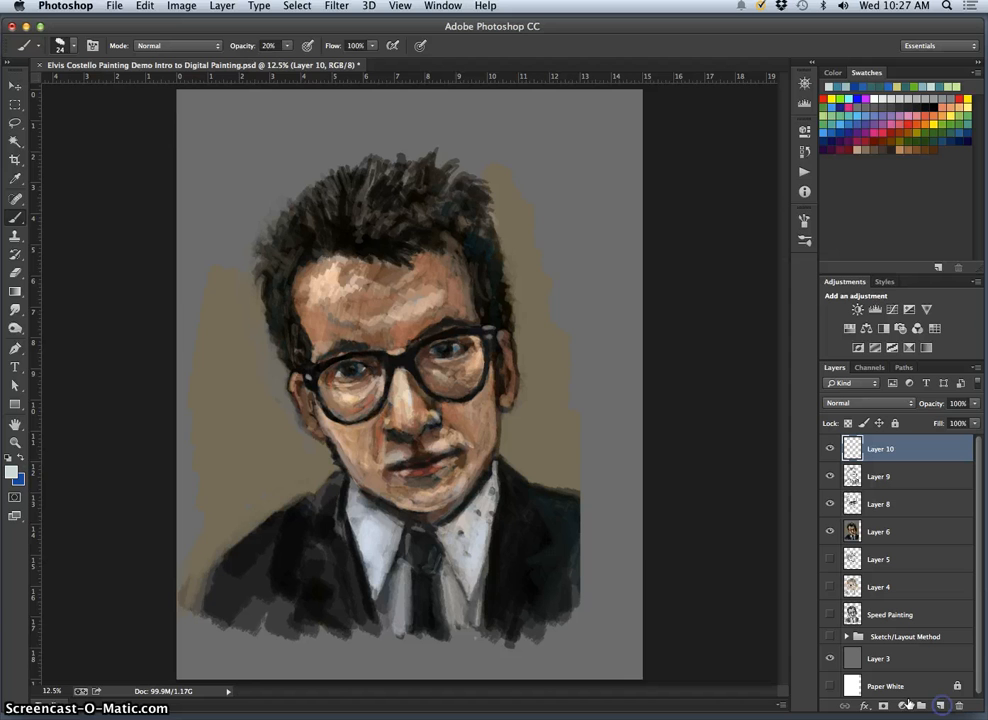
Step: Extend the jacket's right shoulder onto the added canvas with a 379 px brush at 84% opacity in a dark tone sampled from the jacket
click(287, 45)
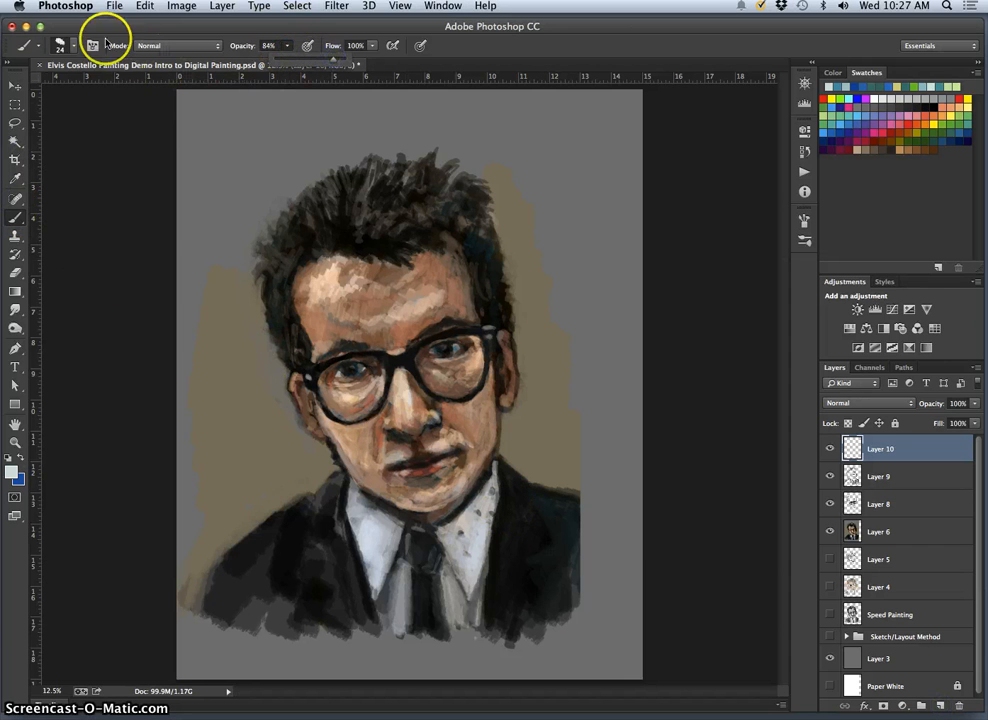
click(76, 46)
click(133, 88)
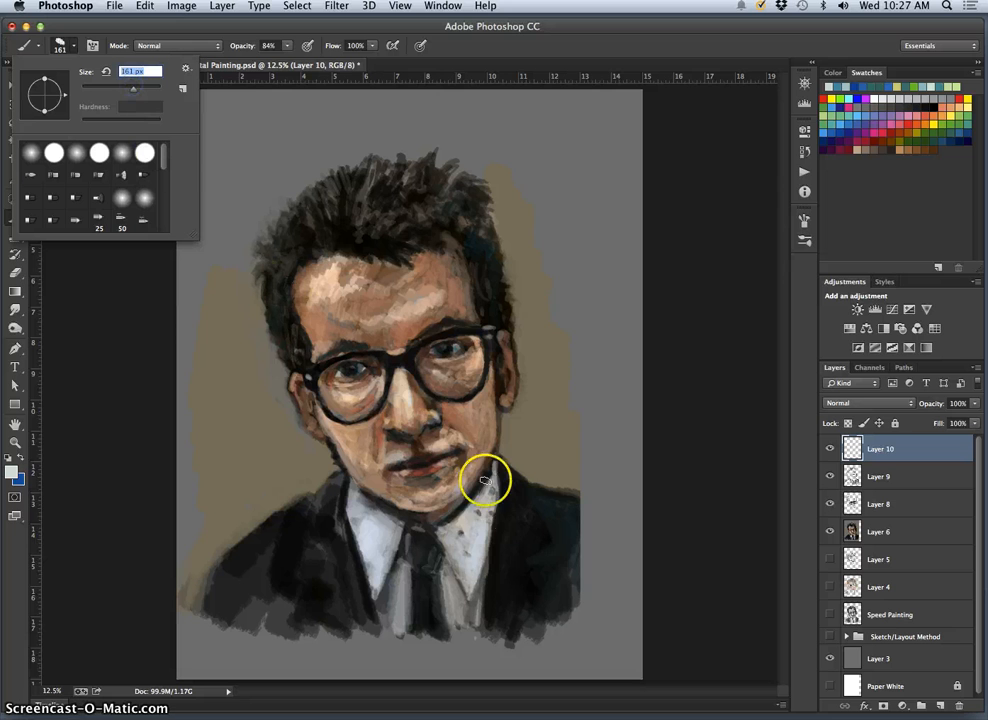
click(148, 88)
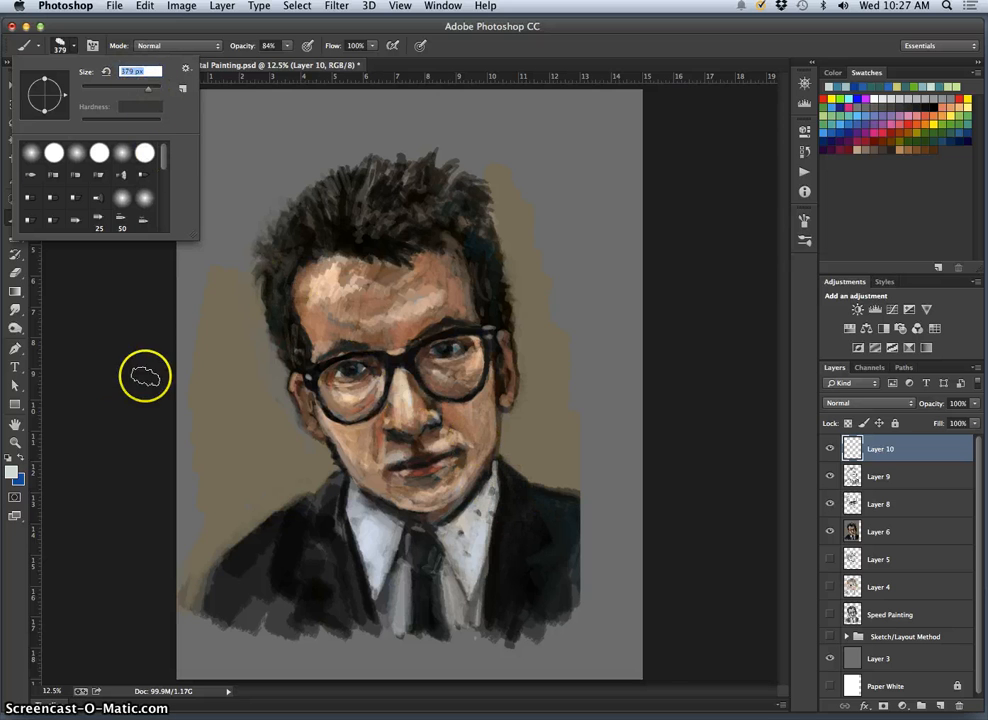
alt+click(544, 530)
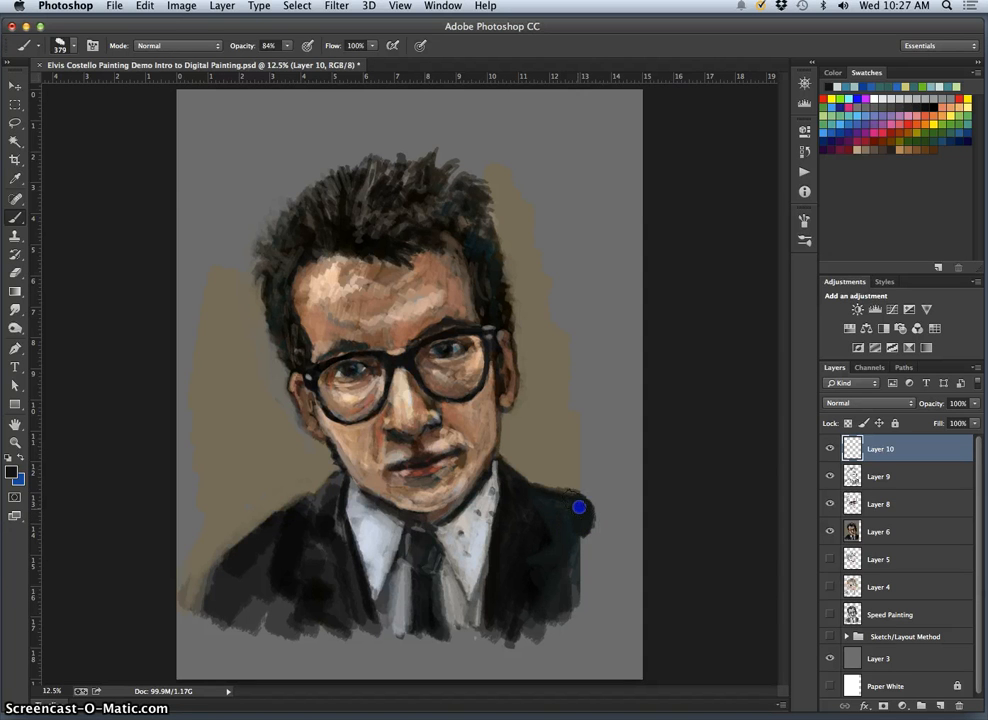
mouse_move(556, 500)
mouse_down()
mouse_move(595, 522)
mouse_move(589, 563)
mouse_move(609, 540)
mouse_move(612, 581)
mouse_up()
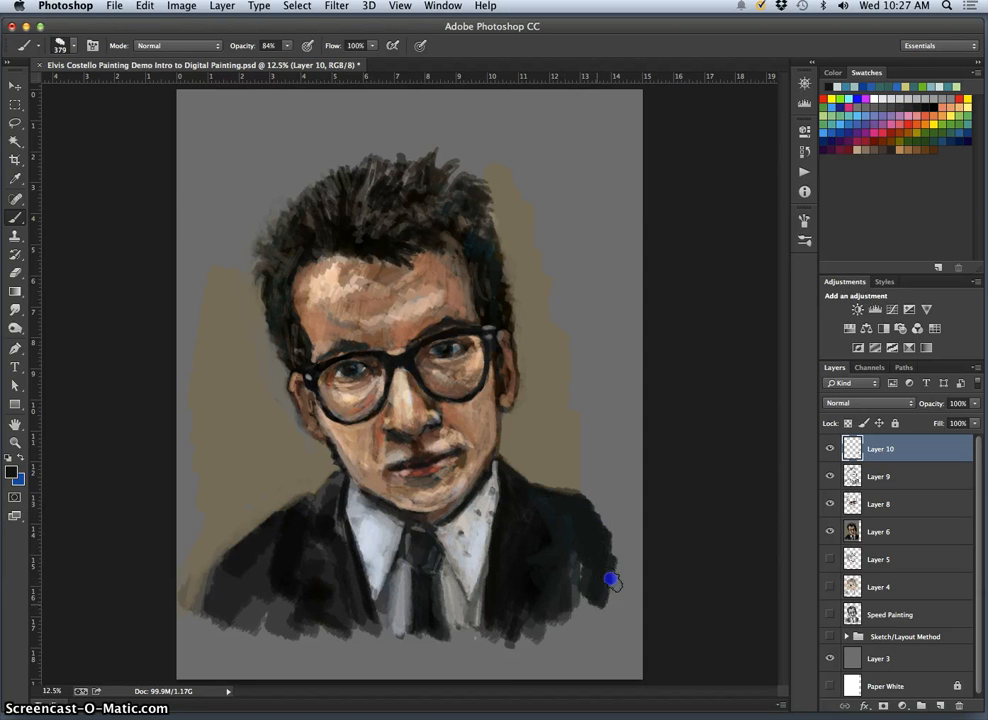
Step: Darken the left side of the jacket with a near-black tone sampled from it, using 33% brush opacity
mouse_move(255, 578)
mouse_down()
mouse_move(284, 554)
mouse_move(272, 555)
mouse_move(284, 559)
mouse_move(256, 588)
mouse_up()
alt+click(283, 566)
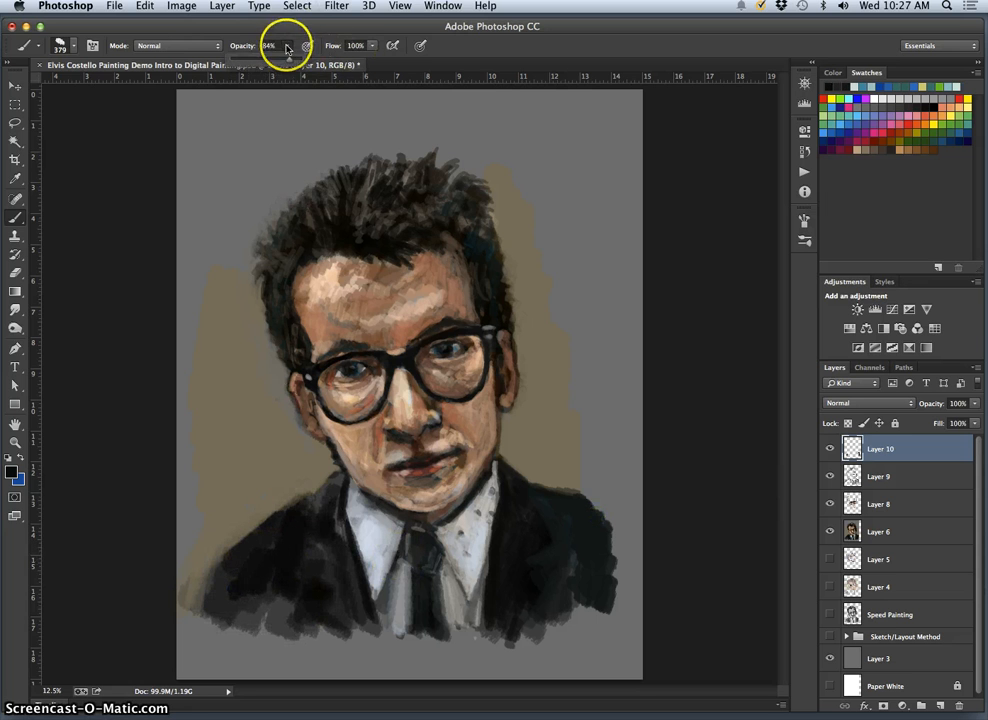
drag(286, 45, 256, 60)
mouse_move(277, 543)
mouse_down()
mouse_move(258, 567)
mouse_move(236, 569)
mouse_up()
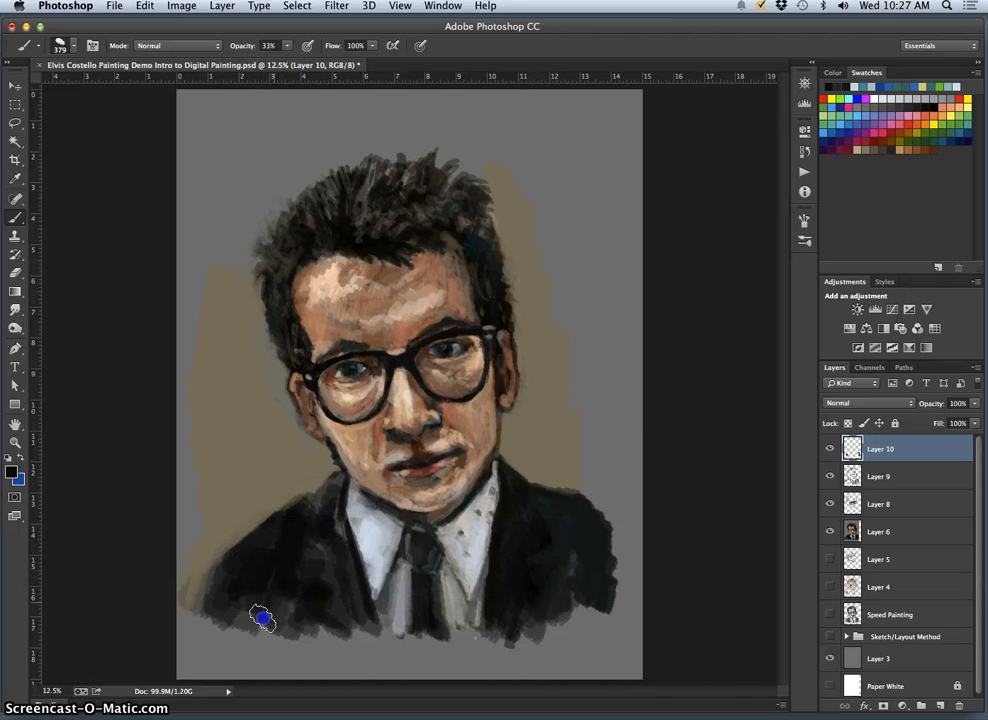
drag(299, 558, 311, 588)
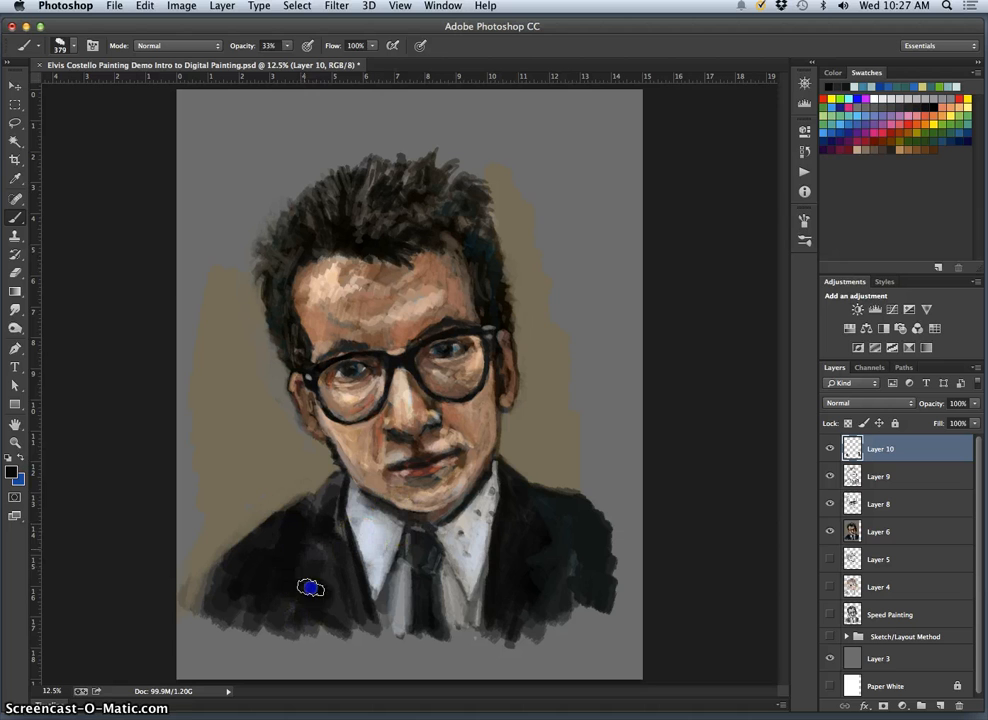
Step: Widen and blend the jacket's right shoulder and sleeve with a dark tone sampled from the right side
alt+click(560, 538)
click(598, 523)
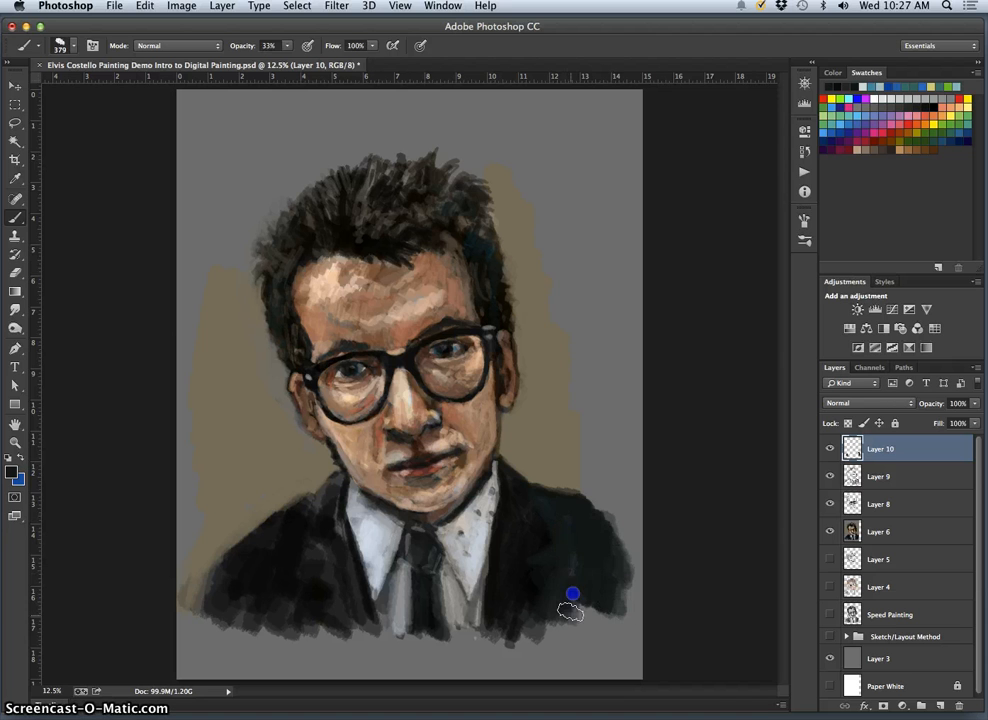
mouse_move(566, 536)
mouse_down()
mouse_move(568, 505)
mouse_move(605, 521)
mouse_move(515, 551)
mouse_move(592, 508)
mouse_up()
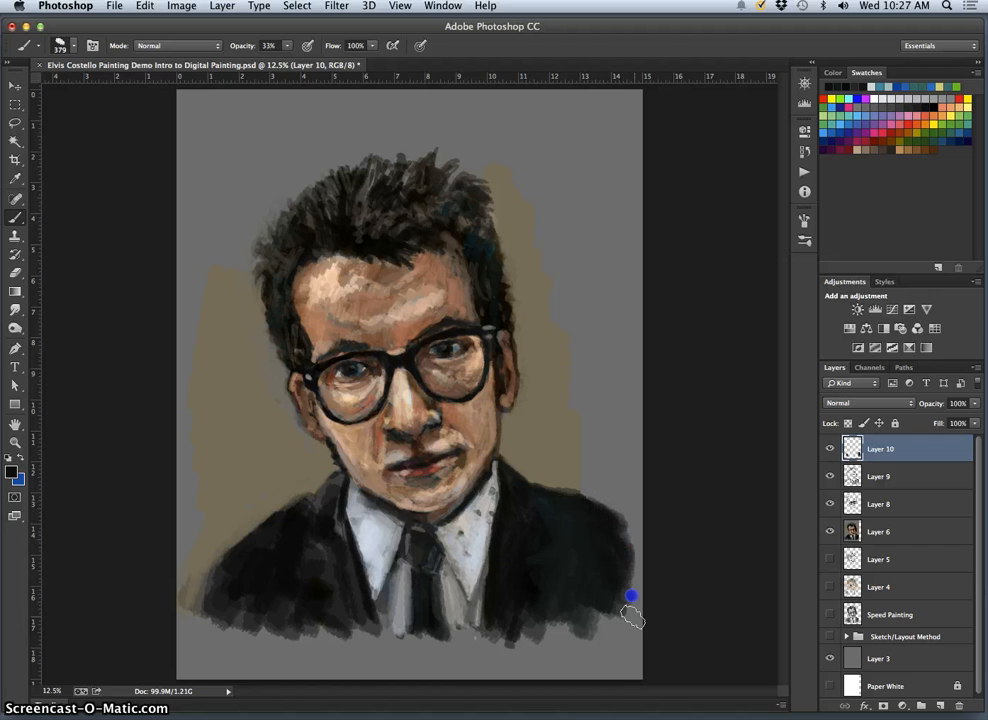
mouse_move(571, 542)
mouse_down()
mouse_move(595, 591)
mouse_move(621, 585)
mouse_up()
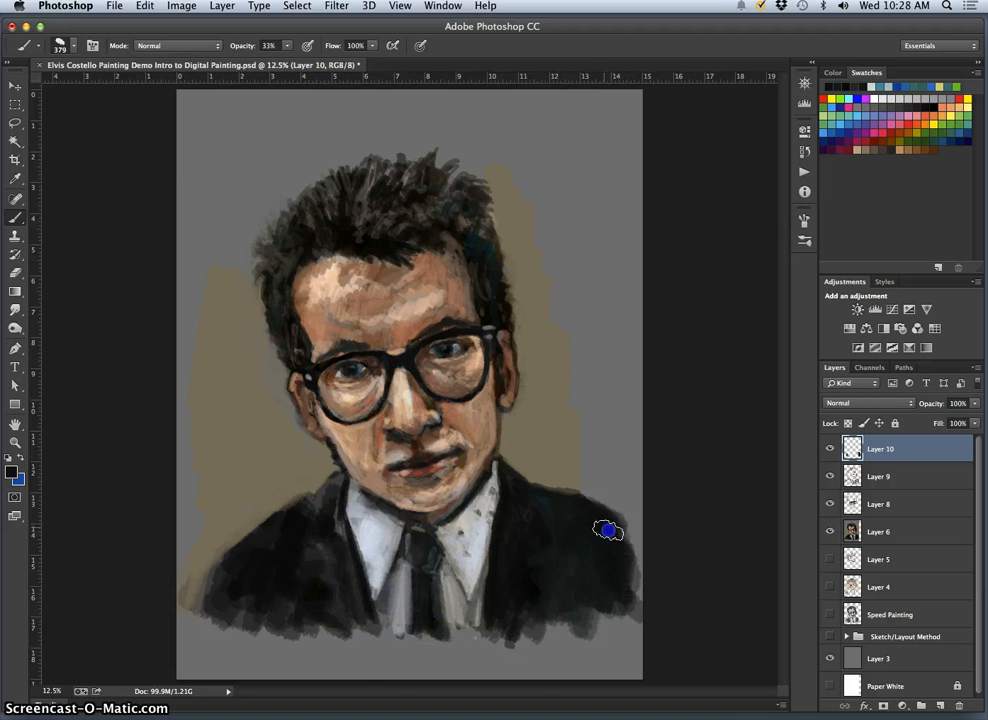
Step: Refine the outlines of both shoulders with brown sampled from the background
alt+click(243, 530)
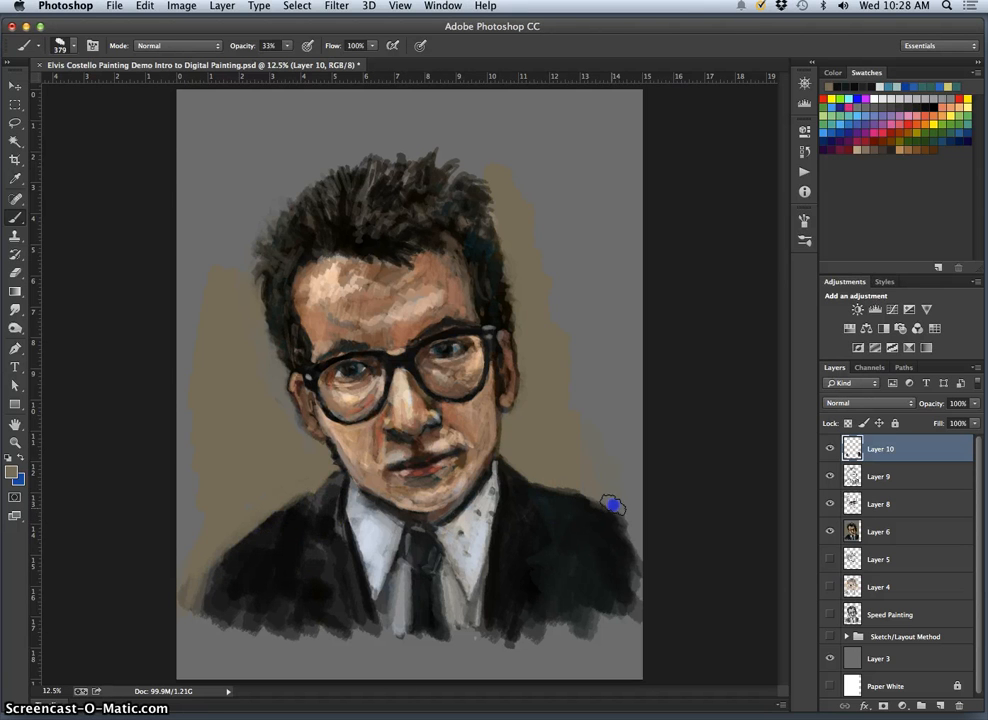
mouse_move(618, 517)
mouse_down()
mouse_move(531, 478)
mouse_move(618, 495)
mouse_move(645, 556)
mouse_move(558, 611)
mouse_move(563, 460)
mouse_move(541, 462)
mouse_move(588, 483)
mouse_move(524, 450)
mouse_move(605, 496)
mouse_up()
drag(331, 476, 309, 468)
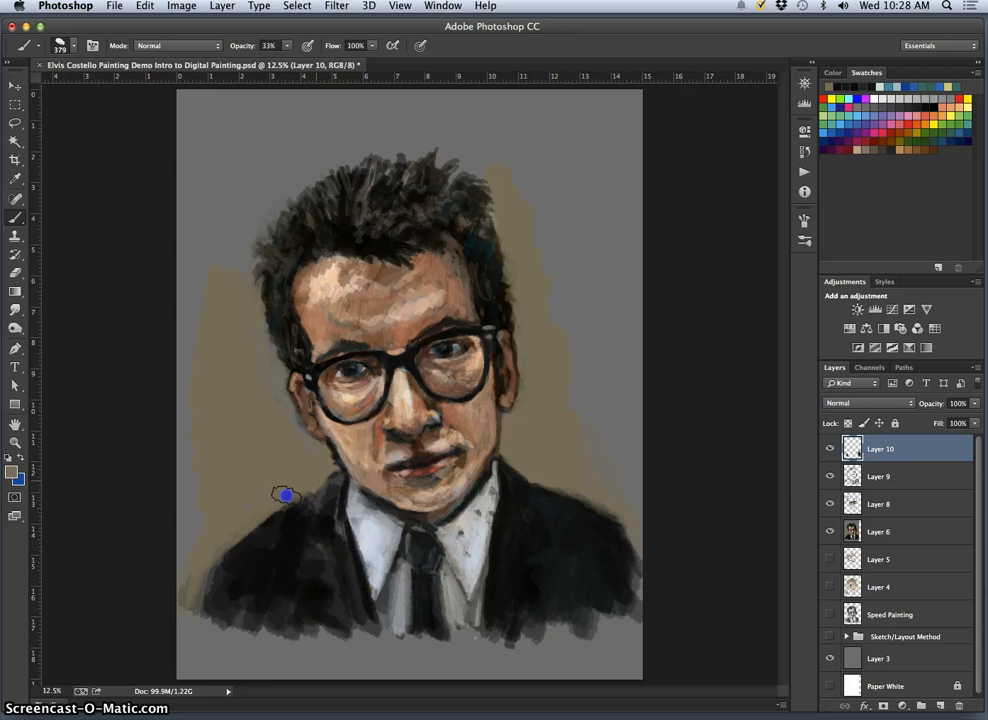
drag(222, 523, 213, 519)
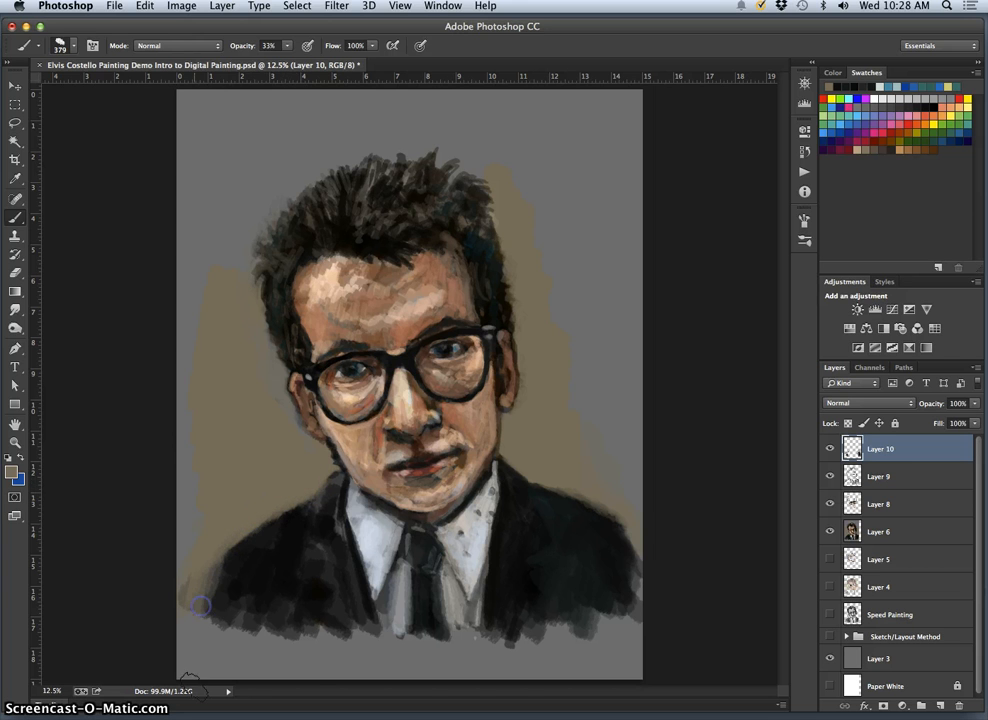
drag(303, 490, 311, 484)
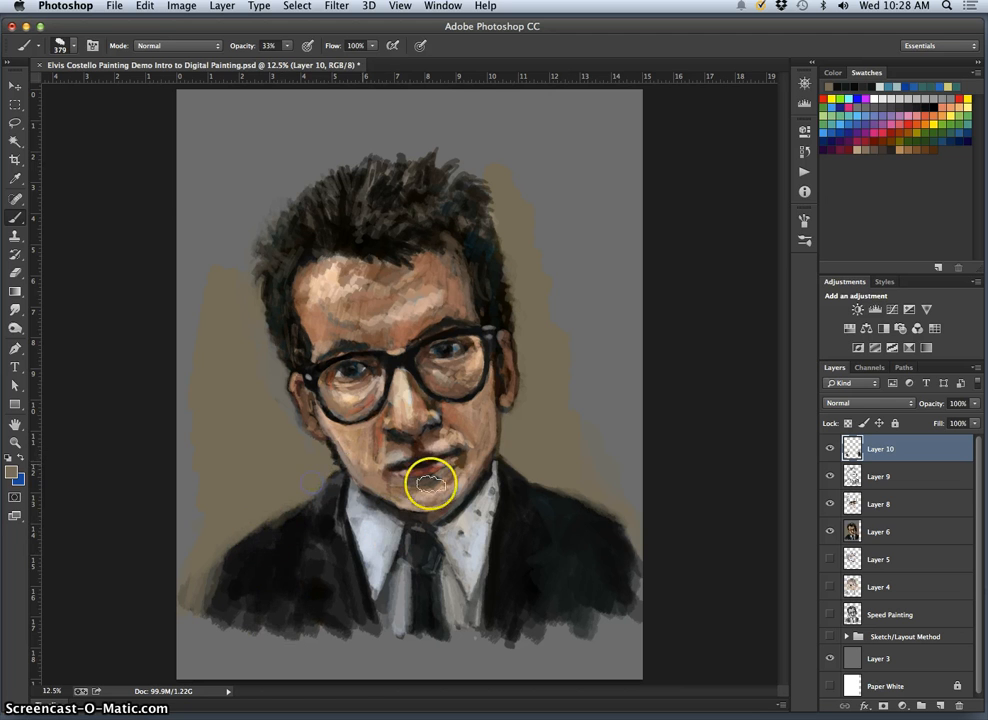
Step: Glaze the jacket's left side with a dark tone sampled from the right shoulder to even out its color
alt+click(553, 515)
mouse_move(289, 546)
mouse_down()
mouse_move(276, 572)
mouse_move(280, 552)
mouse_up()
drag(330, 554, 322, 598)
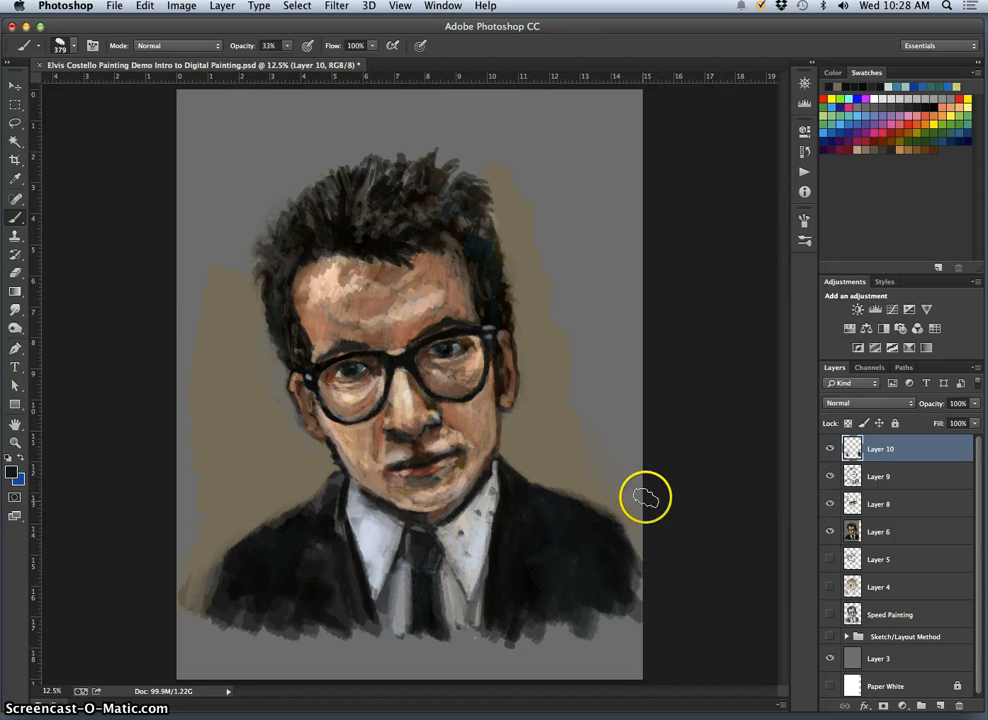
Step: Soften the jacket's right edge and lower left edge with gray sampled from the backdrop
alt+click(626, 470)
drag(646, 506, 648, 569)
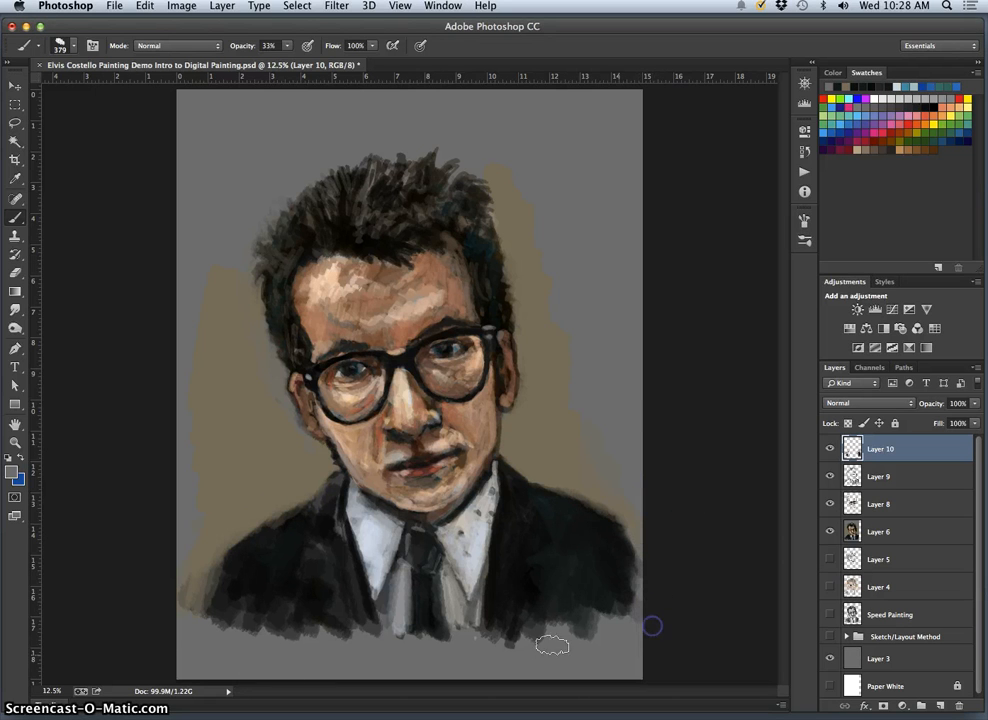
drag(266, 655, 168, 618)
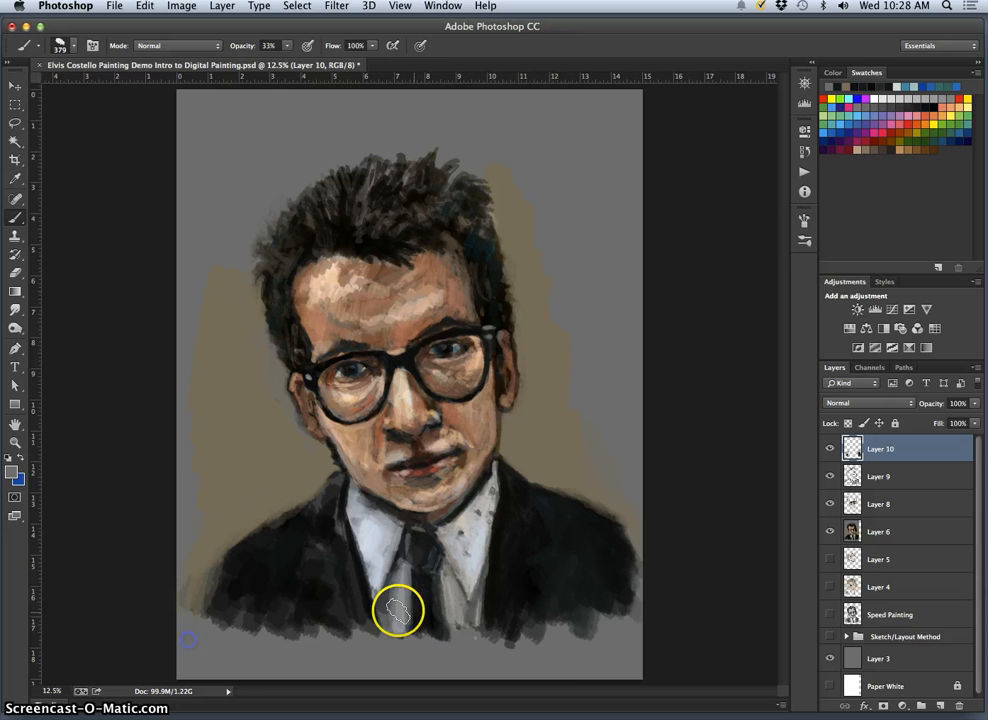
Step: Check the gray backdrop by toggling Layer 3, and delete Layer 6's own gray background using the Magic Wand at tolerance 8
click(829, 658)
click(830, 658)
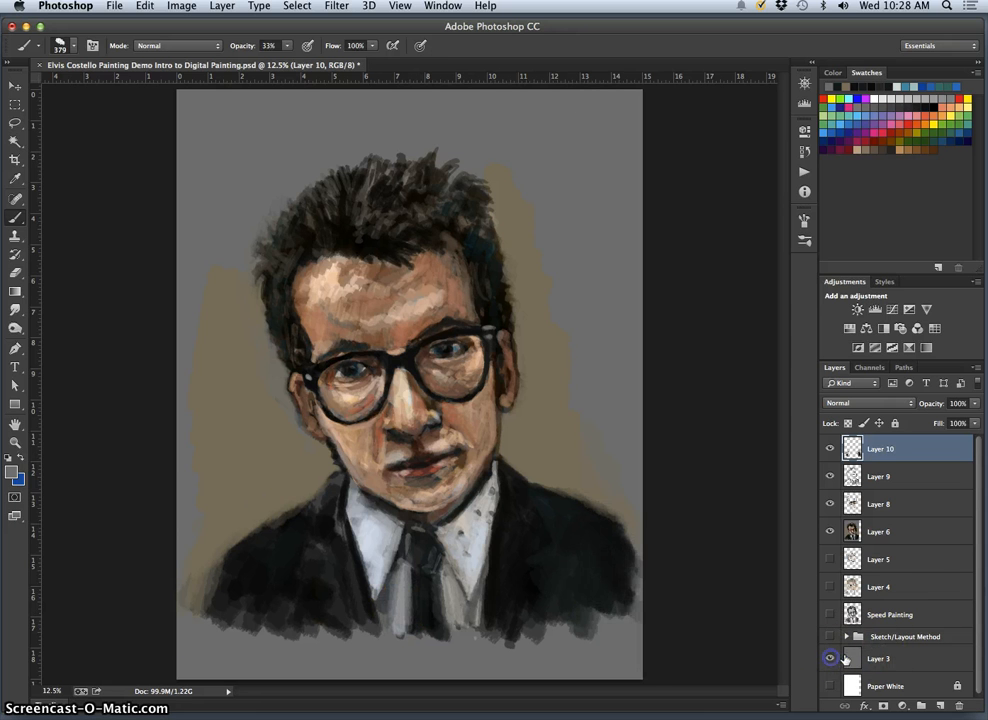
drag(974, 590, 974, 622)
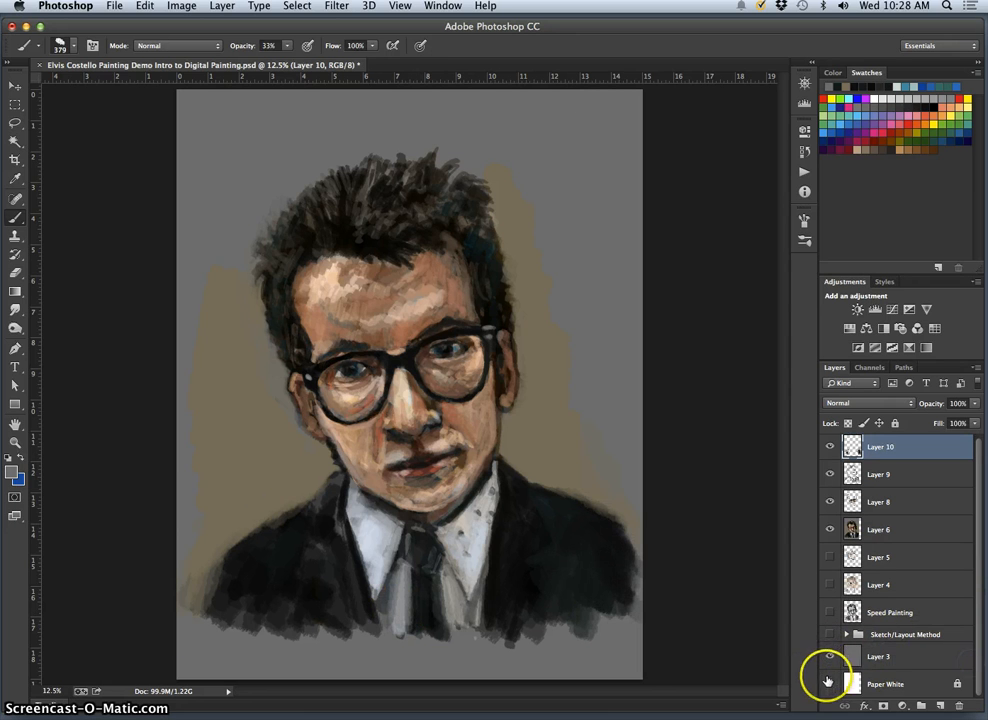
click(830, 657)
click(830, 657)
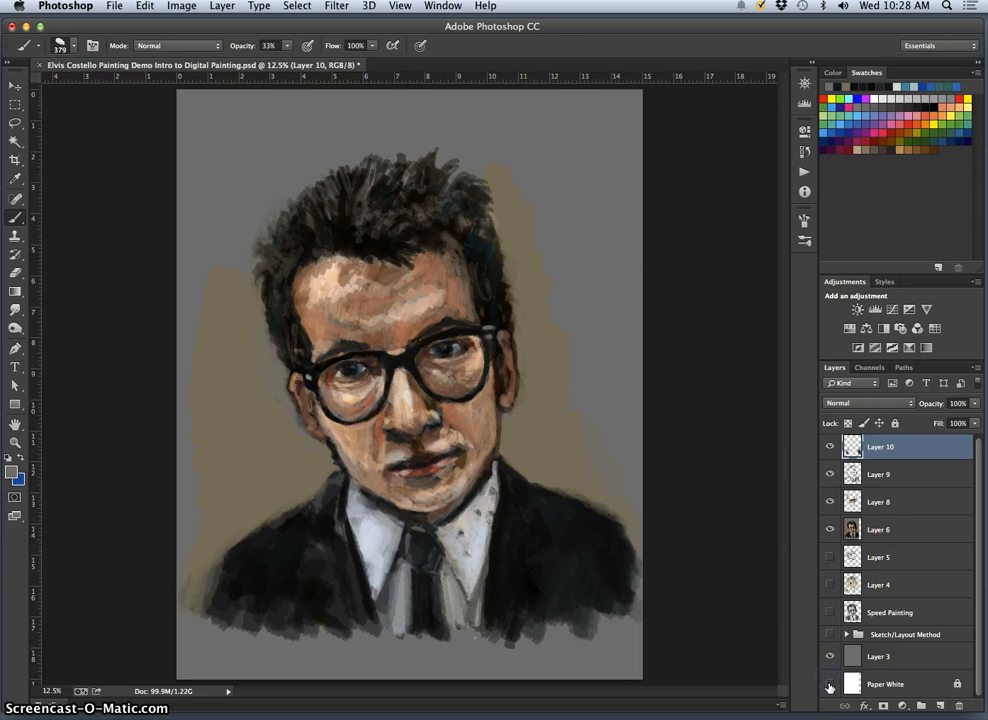
click(872, 530)
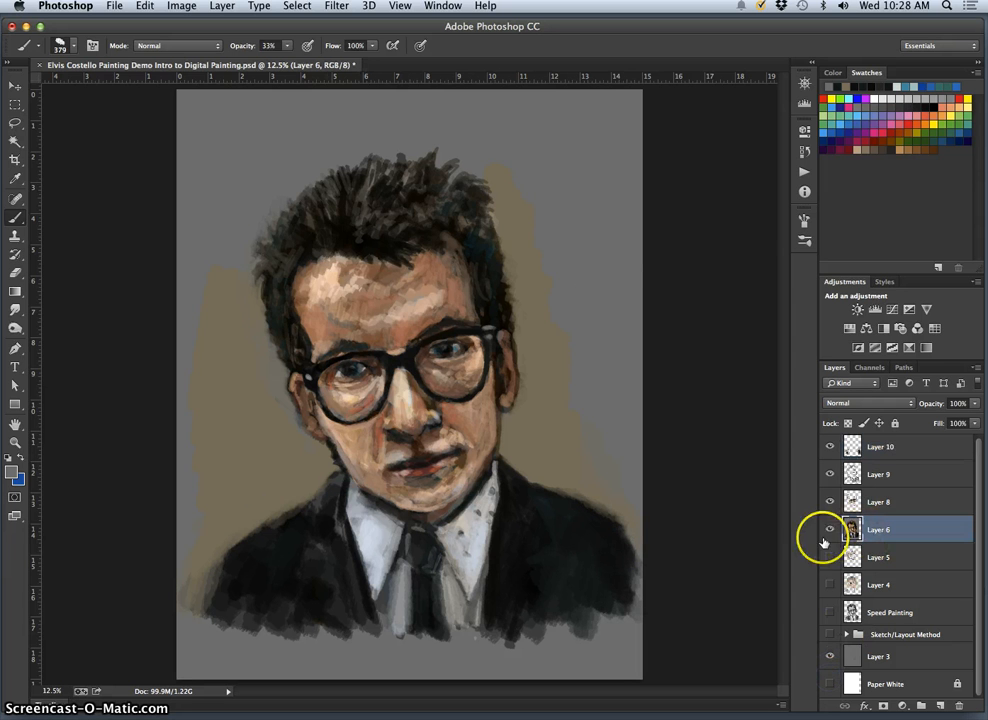
click(16, 142)
click(234, 162)
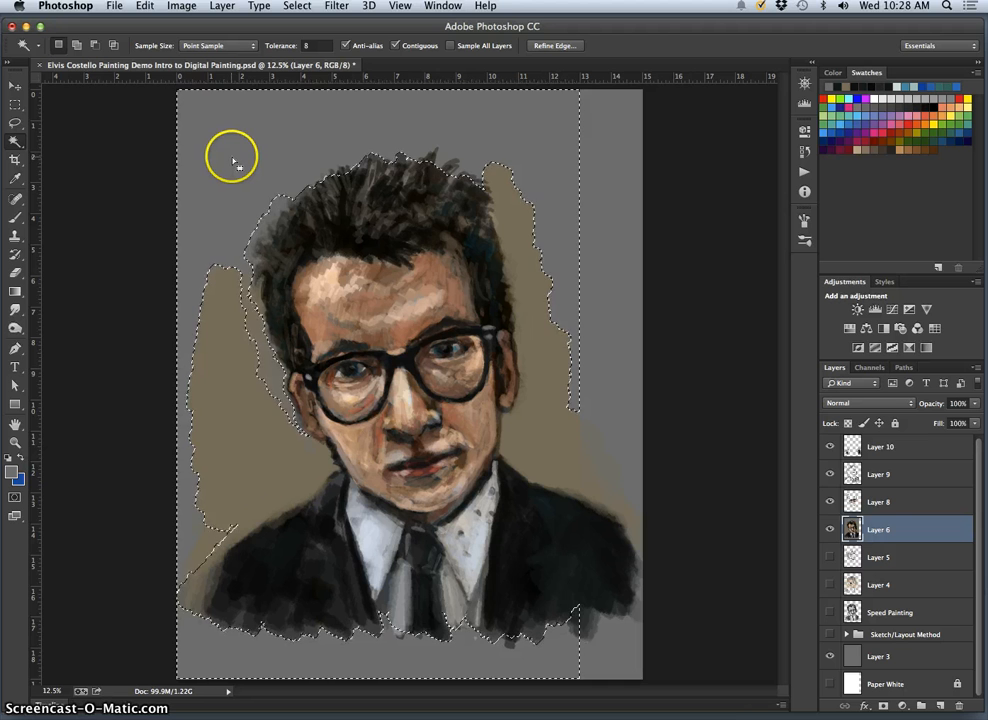
key(super+d)
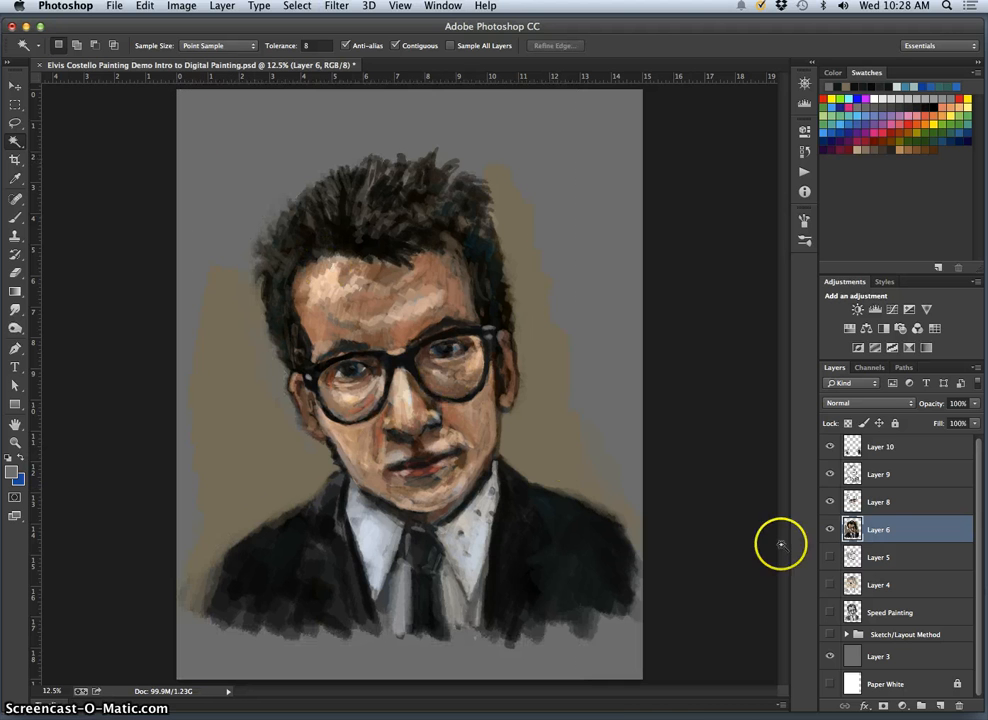
Step: Try deleting the brown area right of the face from Layer 6 while checking against Layer 3's visibility, and undo that deletion
click(829, 657)
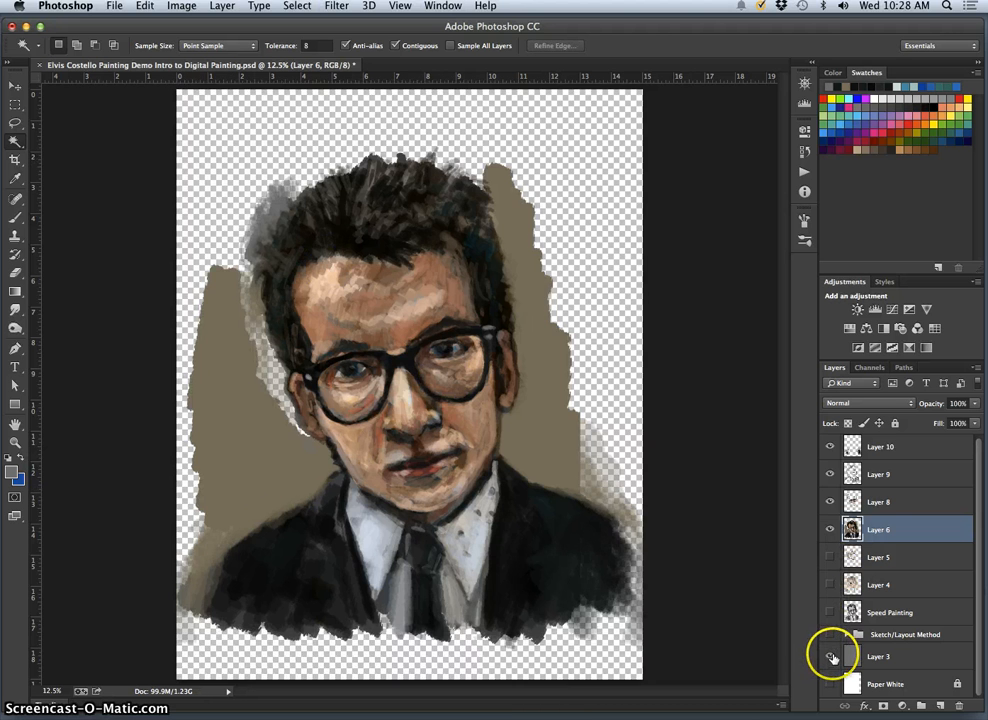
click(545, 398)
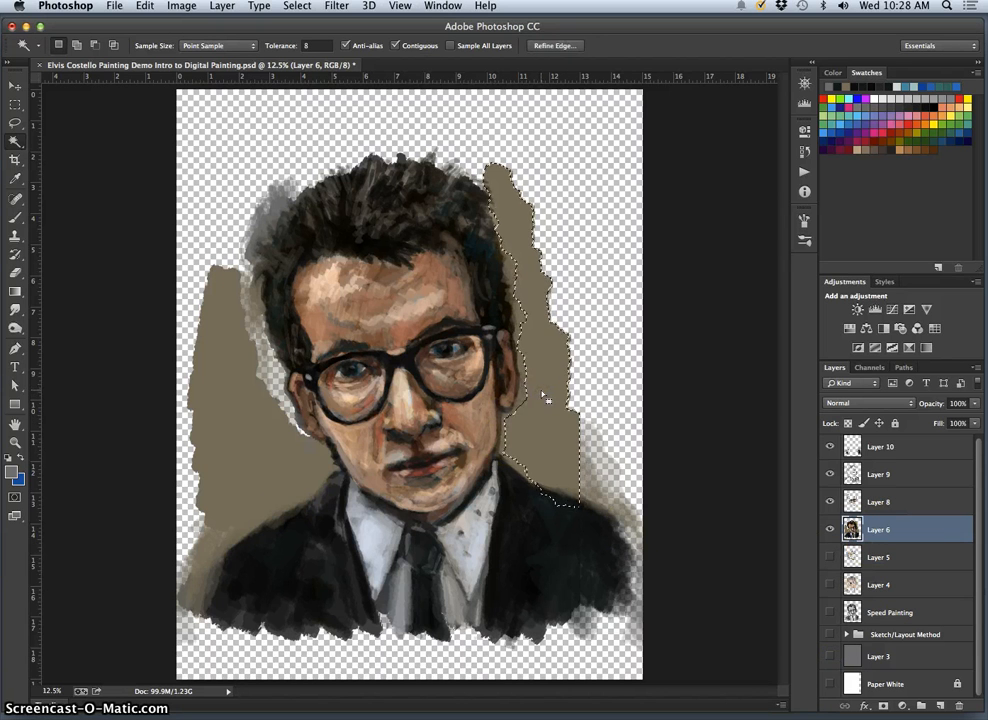
click(545, 409)
key(Delete)
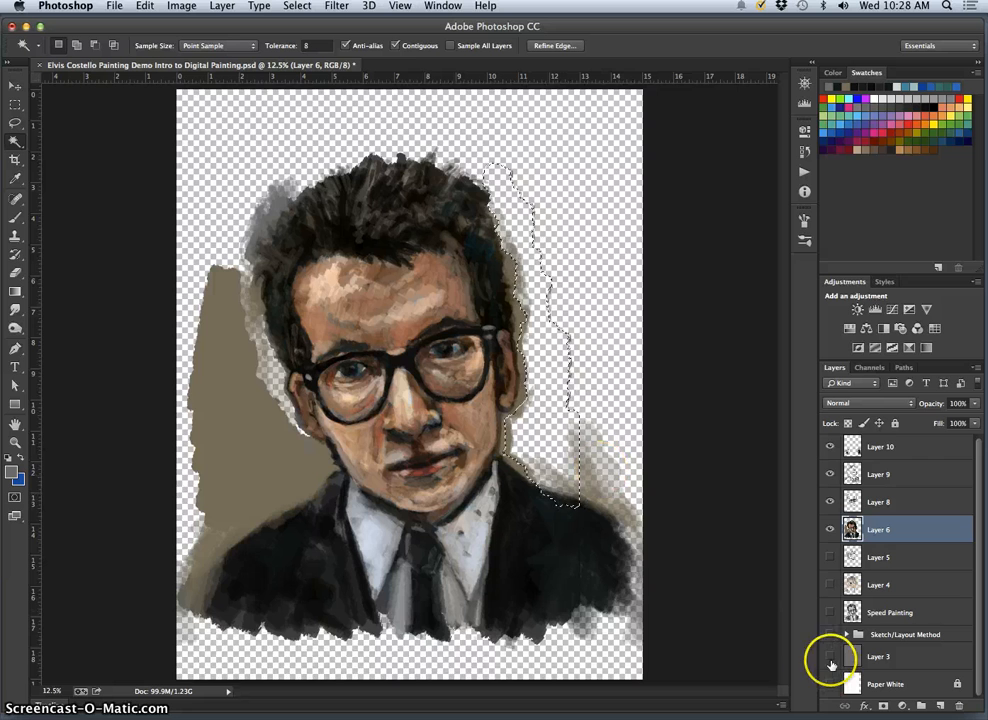
click(830, 657)
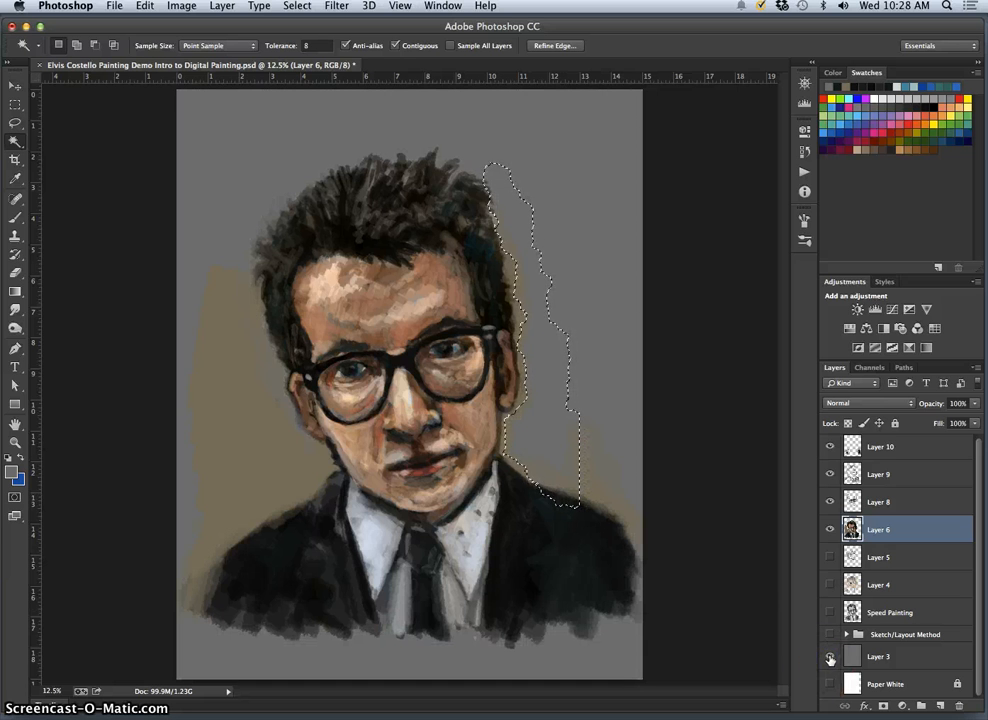
key(super+z)
key(alt+super+z)
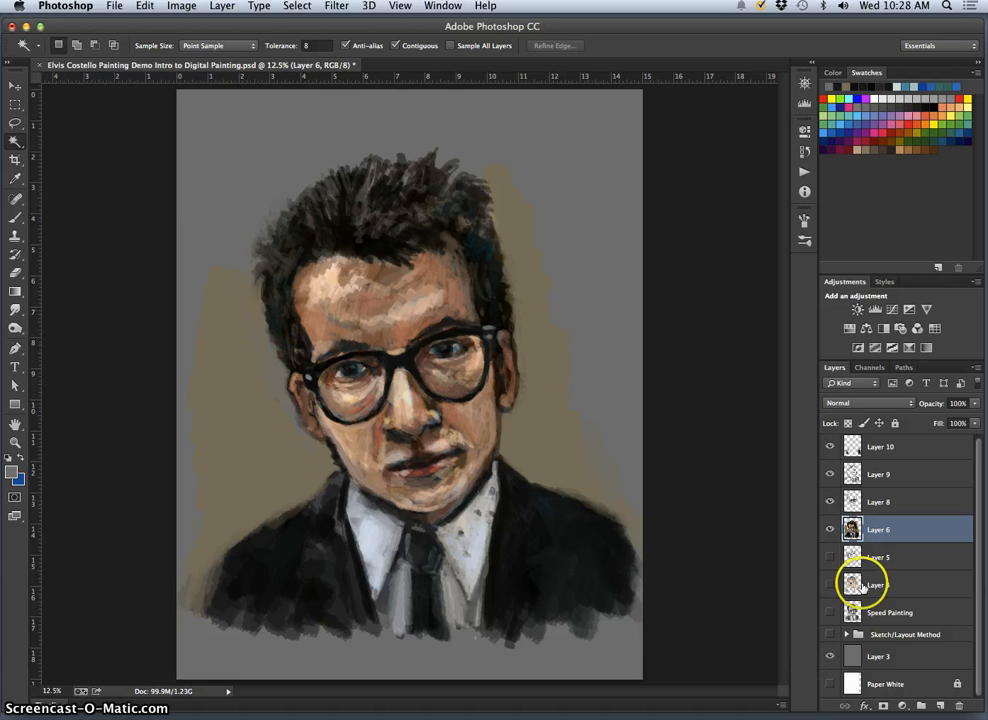
Step: Extend the background on both sides of the head on Layer 10 with sampled brown at 33% opacity, and save the painting
click(906, 448)
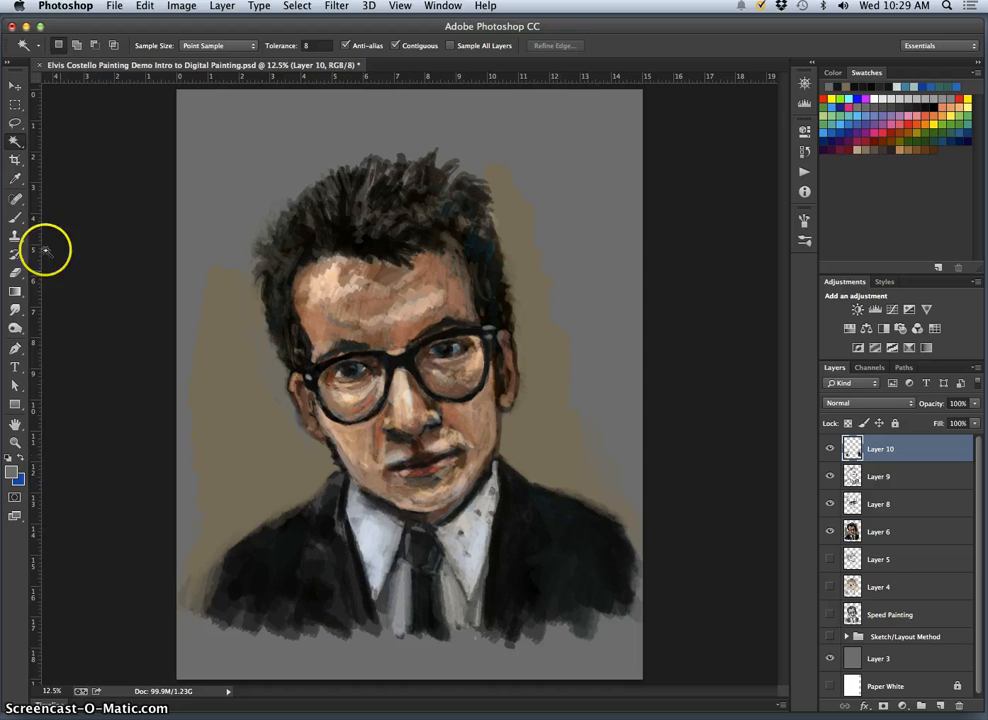
click(15, 217)
alt+click(529, 452)
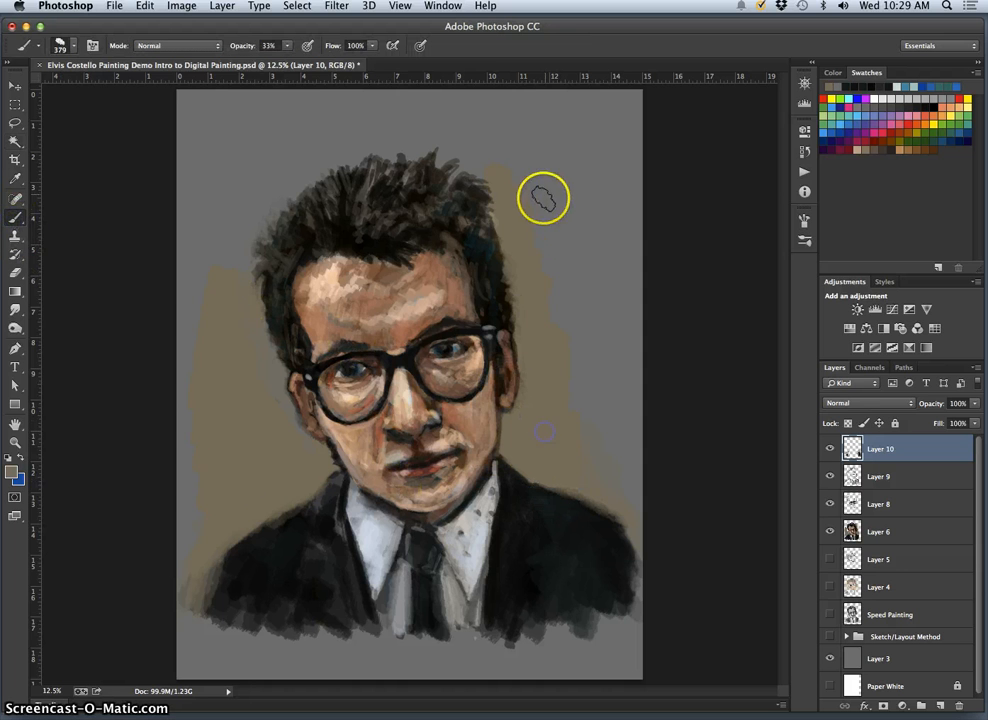
drag(539, 208, 548, 291)
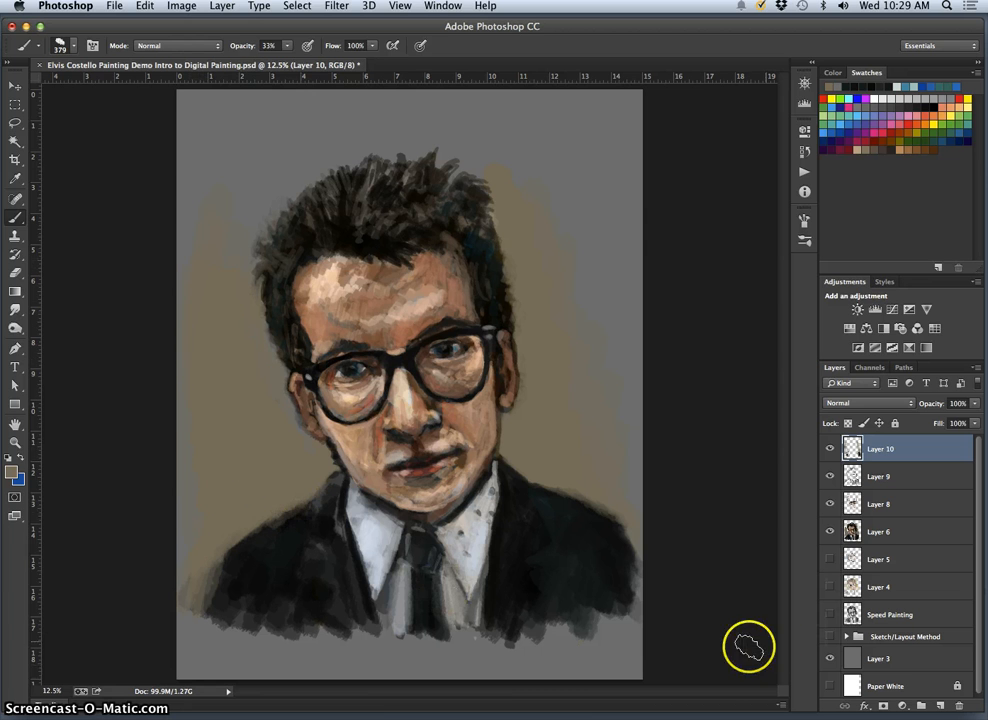
click(114, 5)
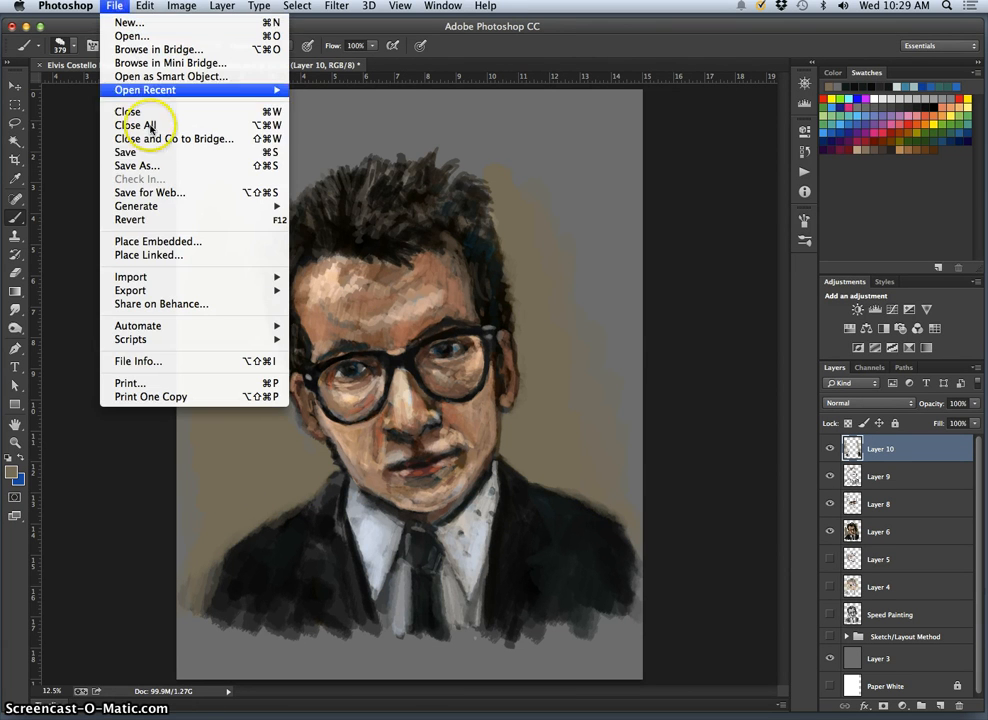
click(152, 151)
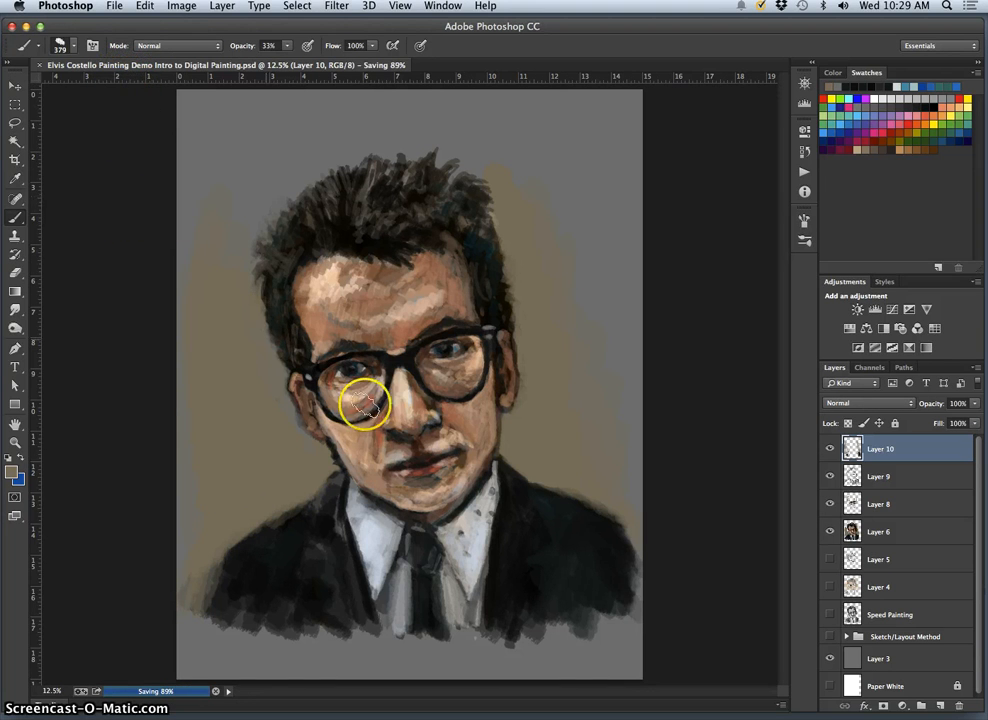
Step: Dab small gray spots onto both sides of the white shirt collar on Layer 10, using gray tones sampled from the shirt
alt+click(481, 512)
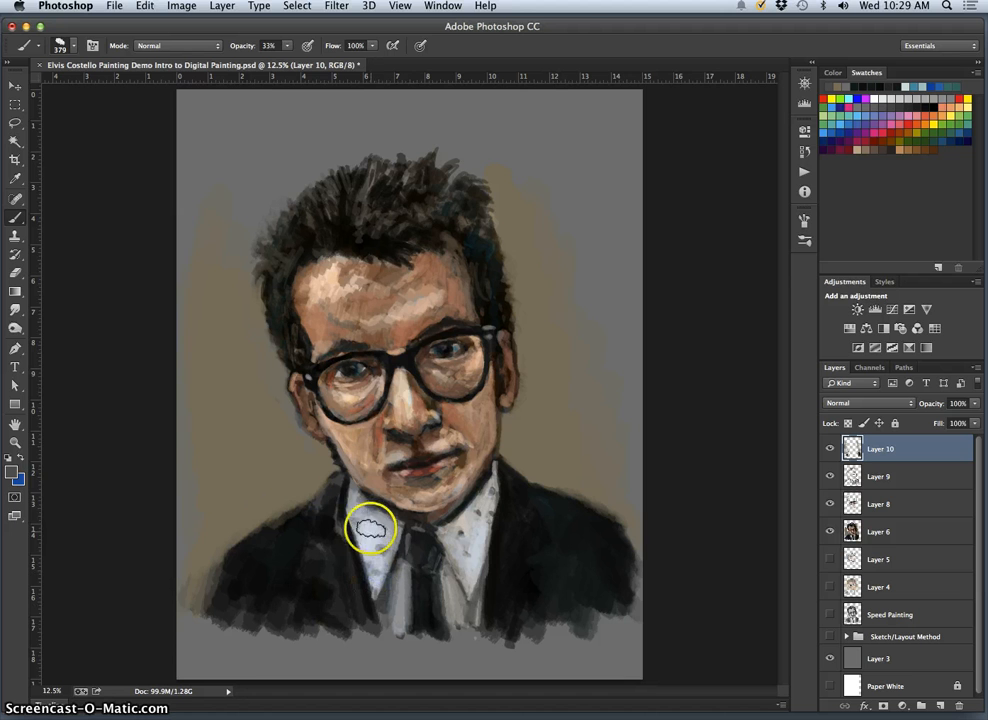
click(368, 523)
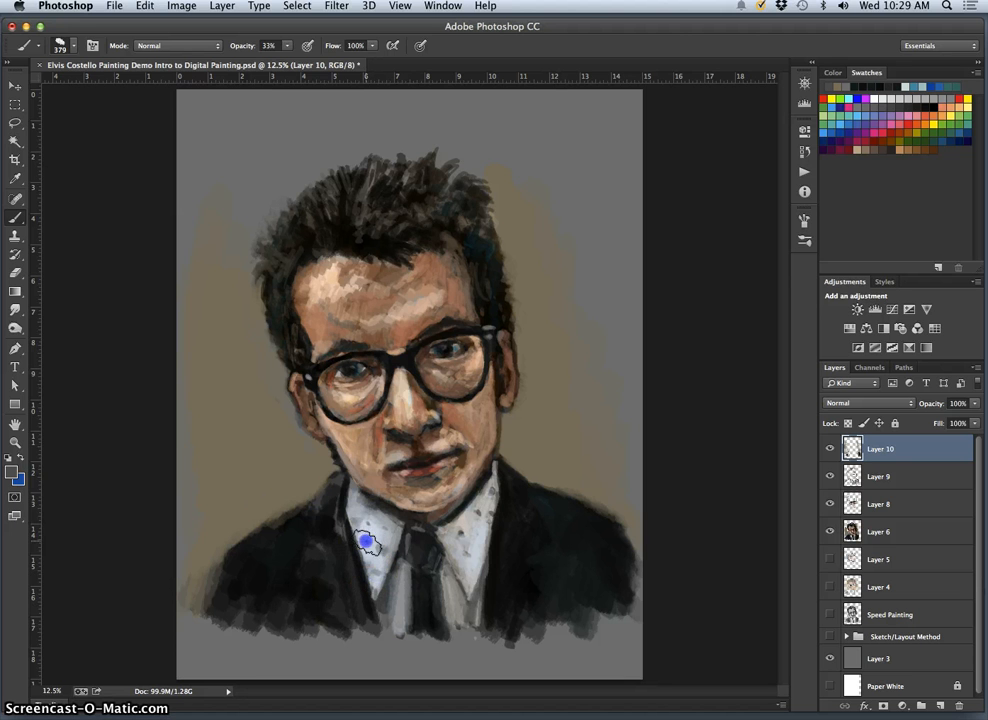
click(358, 512)
click(388, 541)
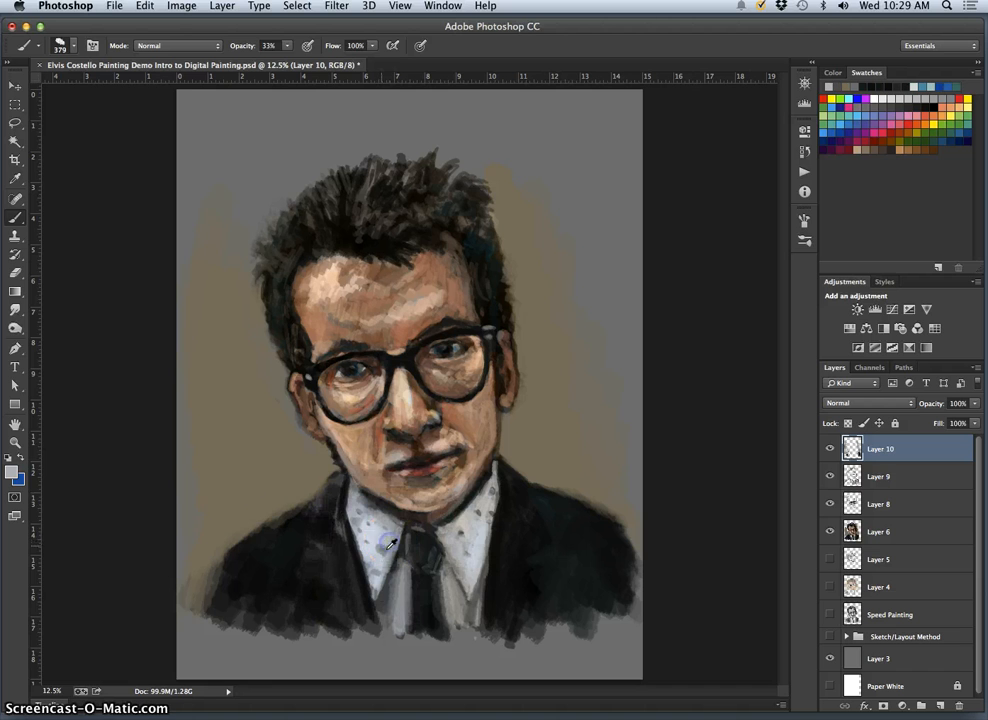
click(459, 535)
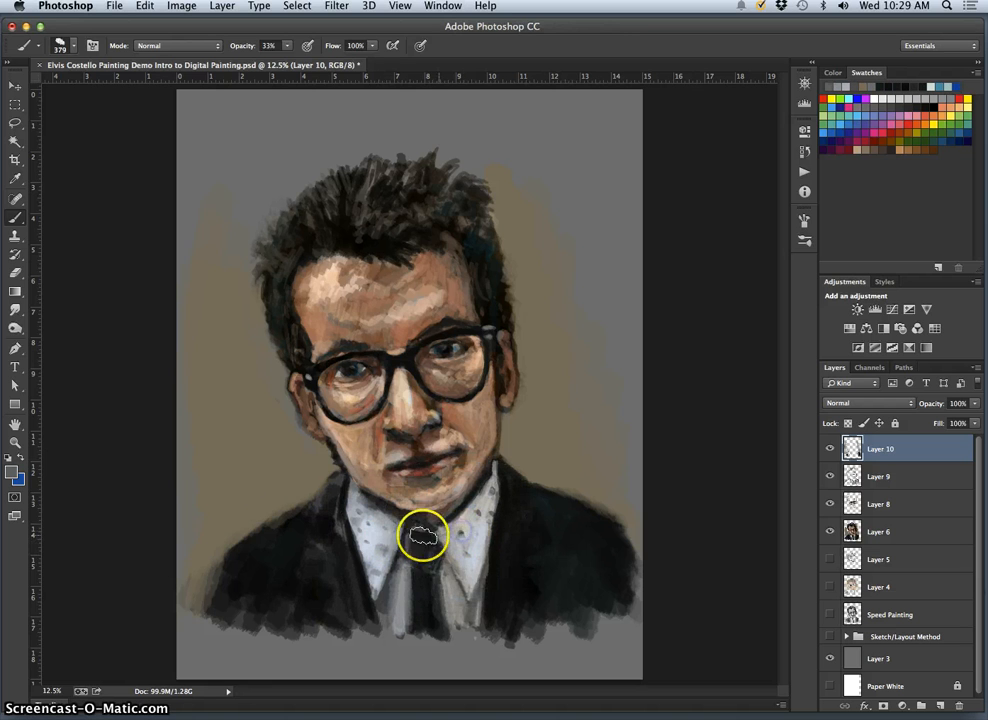
click(460, 530)
click(370, 521)
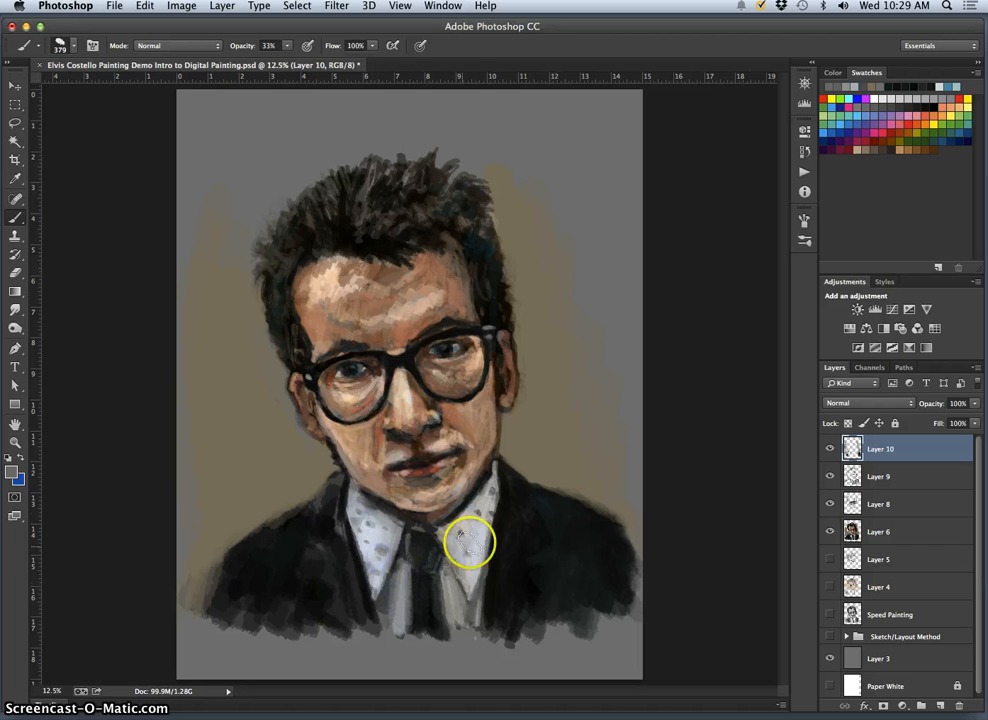
click(488, 502)
click(385, 548)
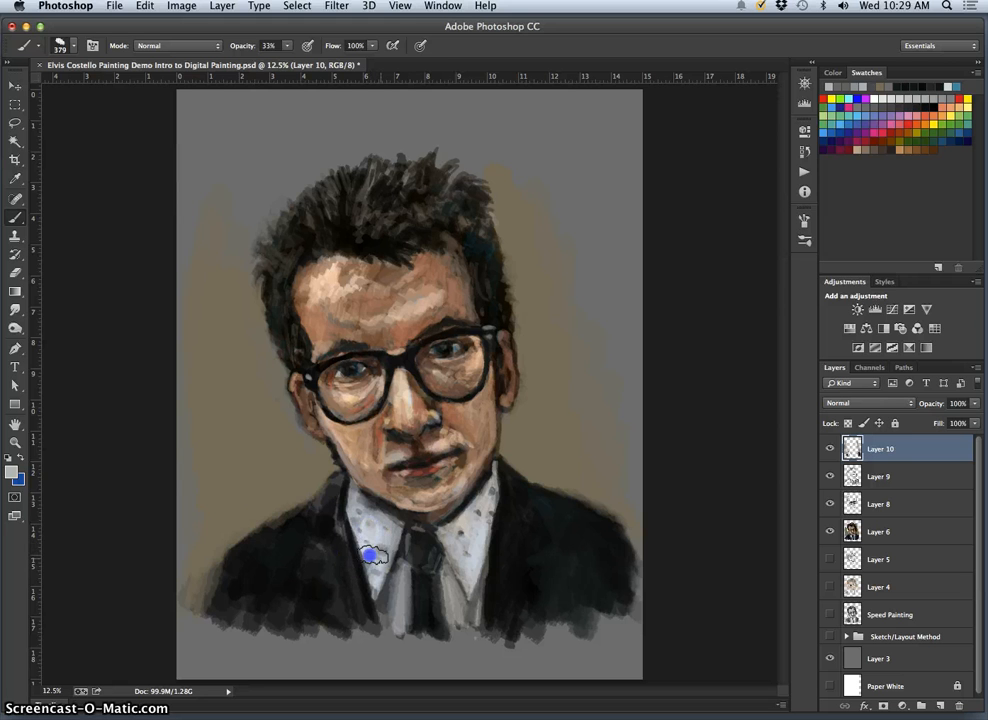
Step: Refine the shirt collar spots on Layer 10, alternating sampled light shirt tones between the dots with sampled dark tones for the dots
click(380, 550)
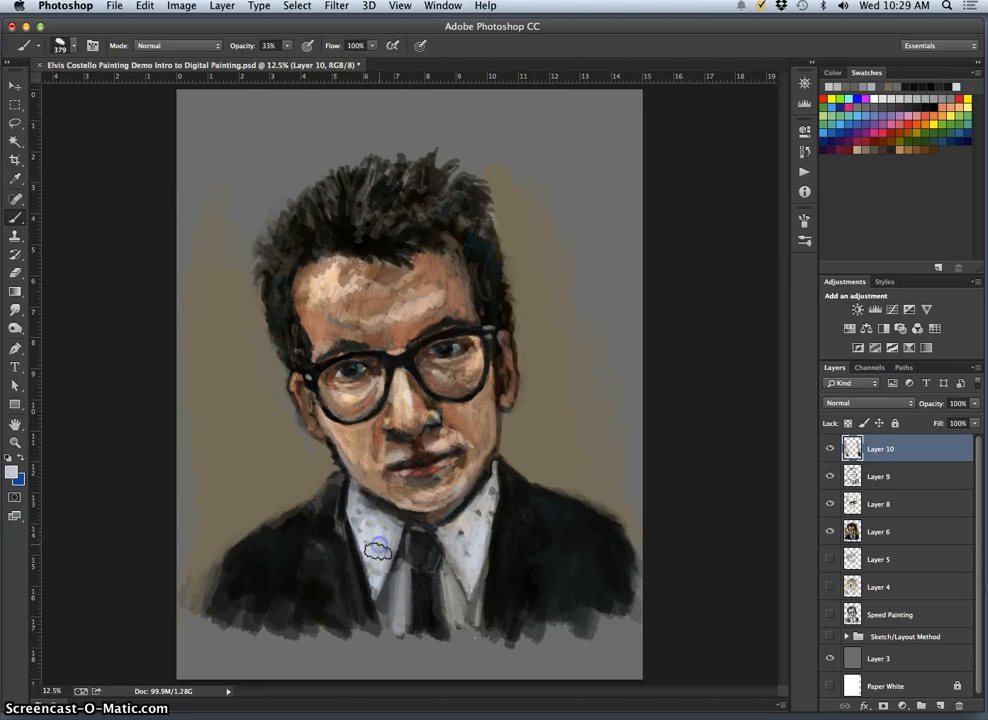
drag(377, 538, 371, 590)
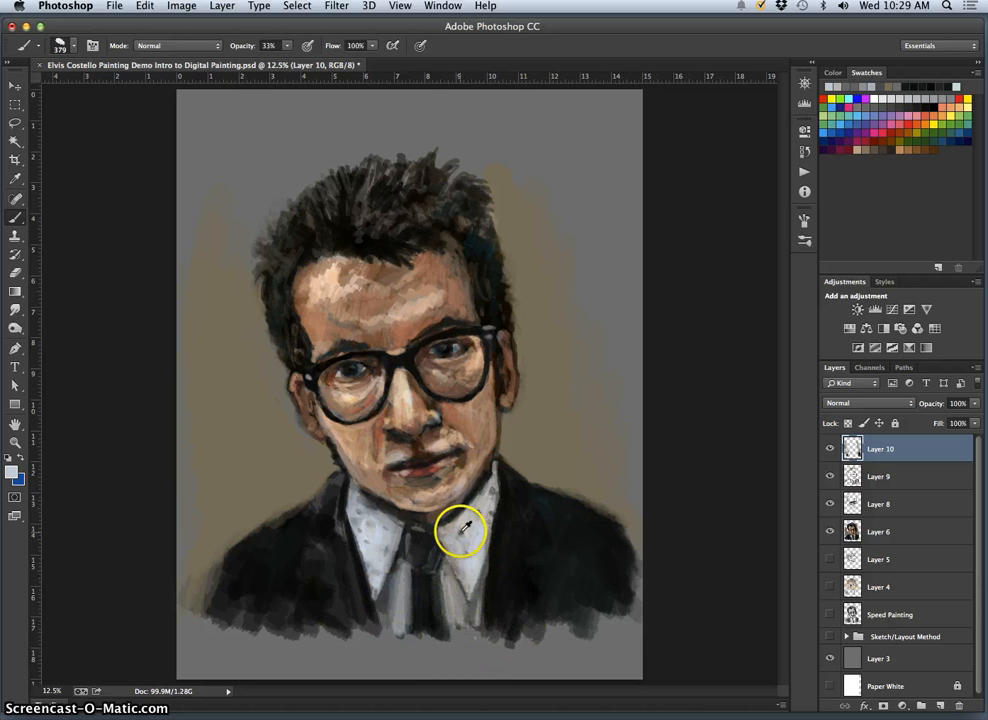
alt+click(512, 519)
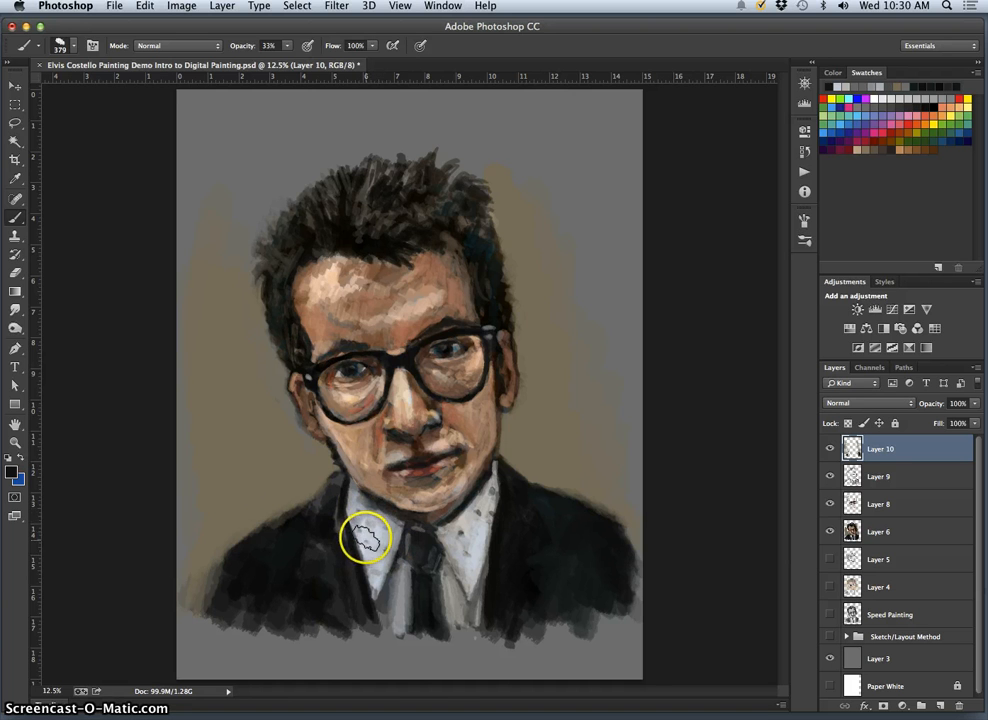
click(375, 572)
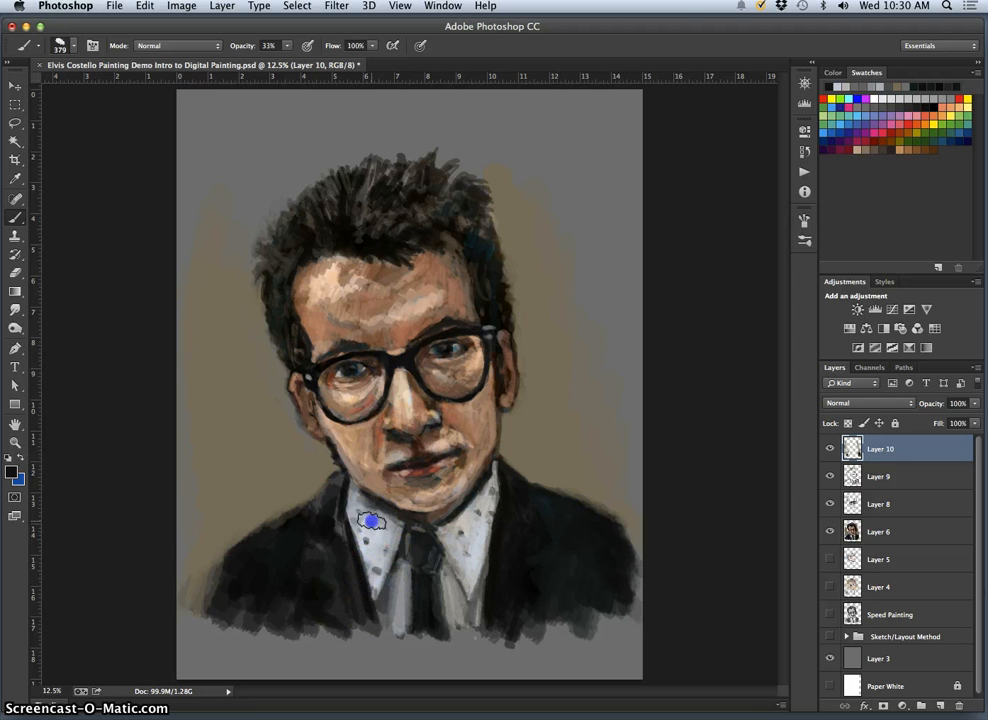
alt+click(375, 532)
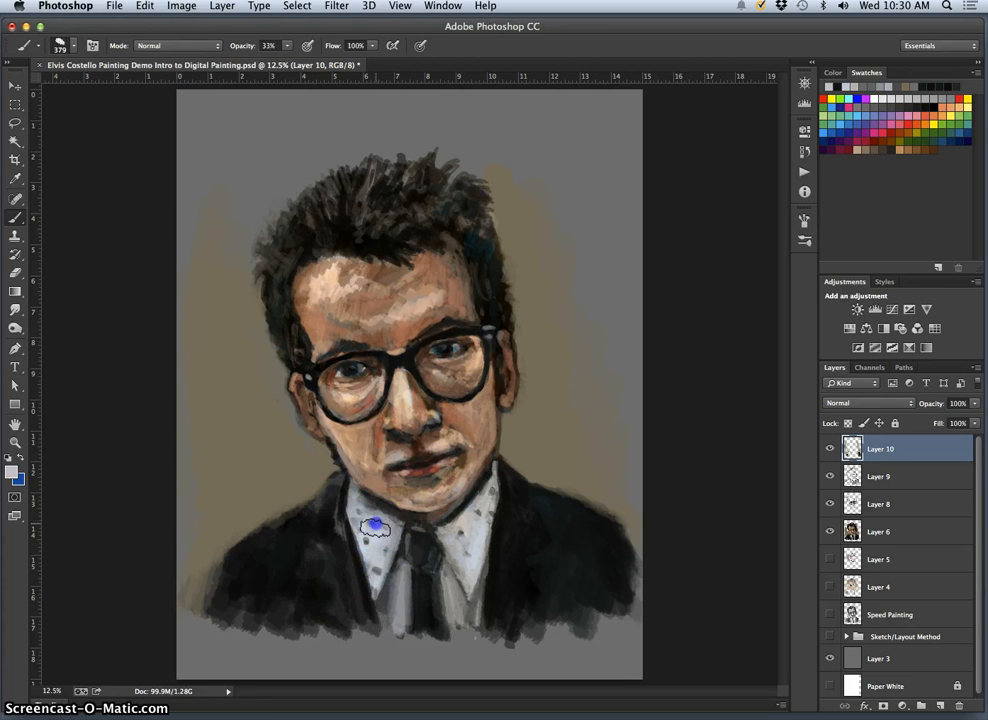
click(375, 569)
alt+click(377, 564)
click(381, 567)
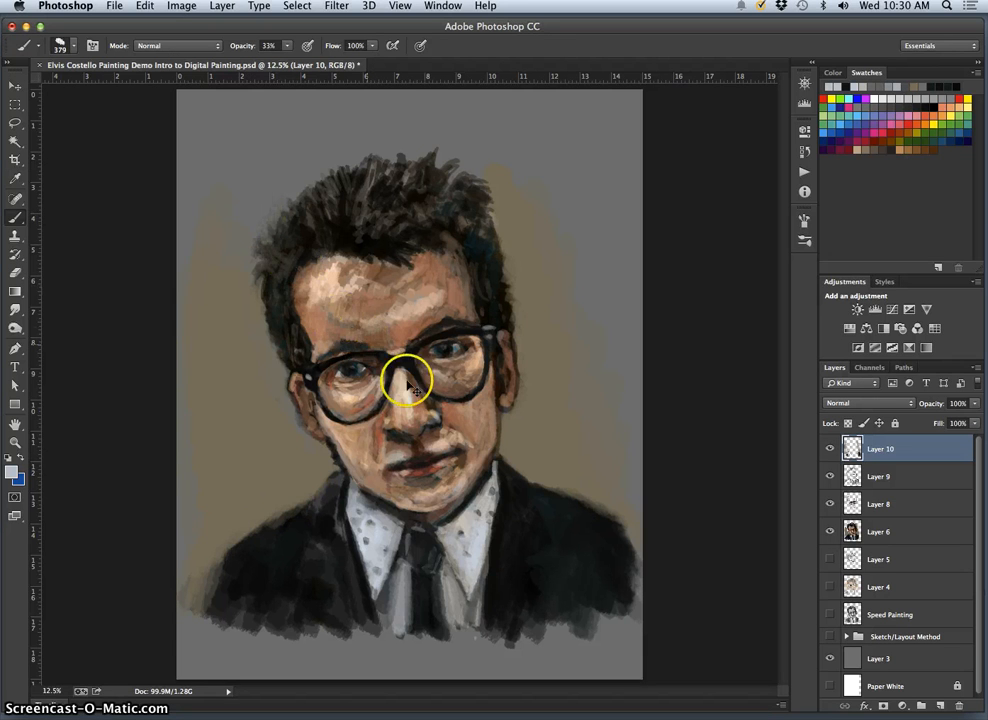
alt+click(479, 513)
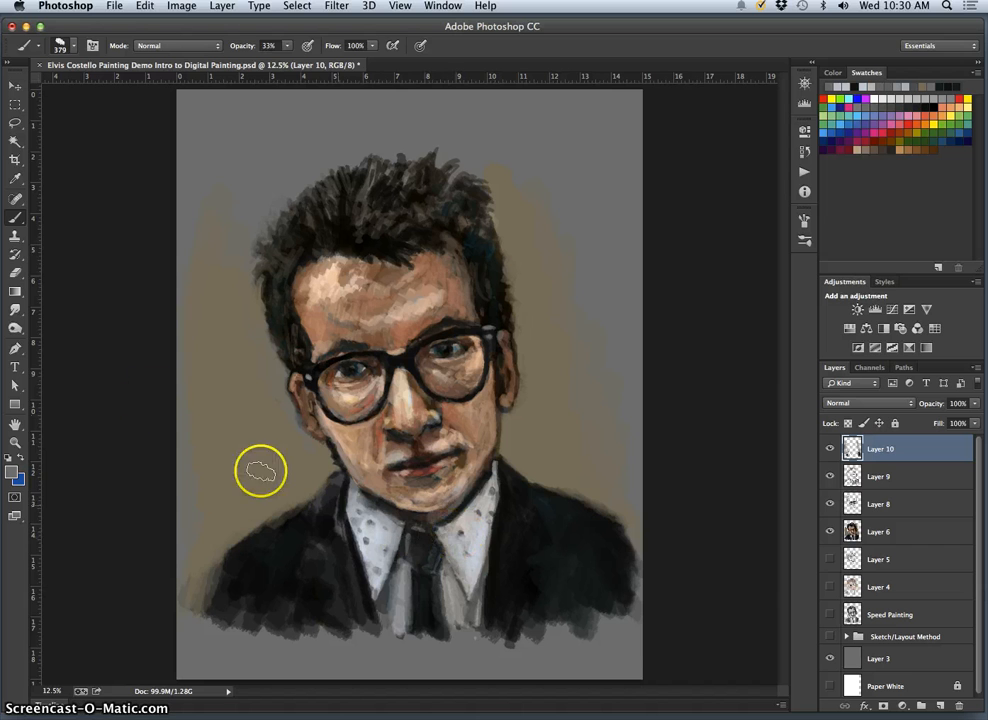
Step: Clone a spot from the white collar onto the gray shirt front on both sides of the tie with the Clone Stamp
click(15, 237)
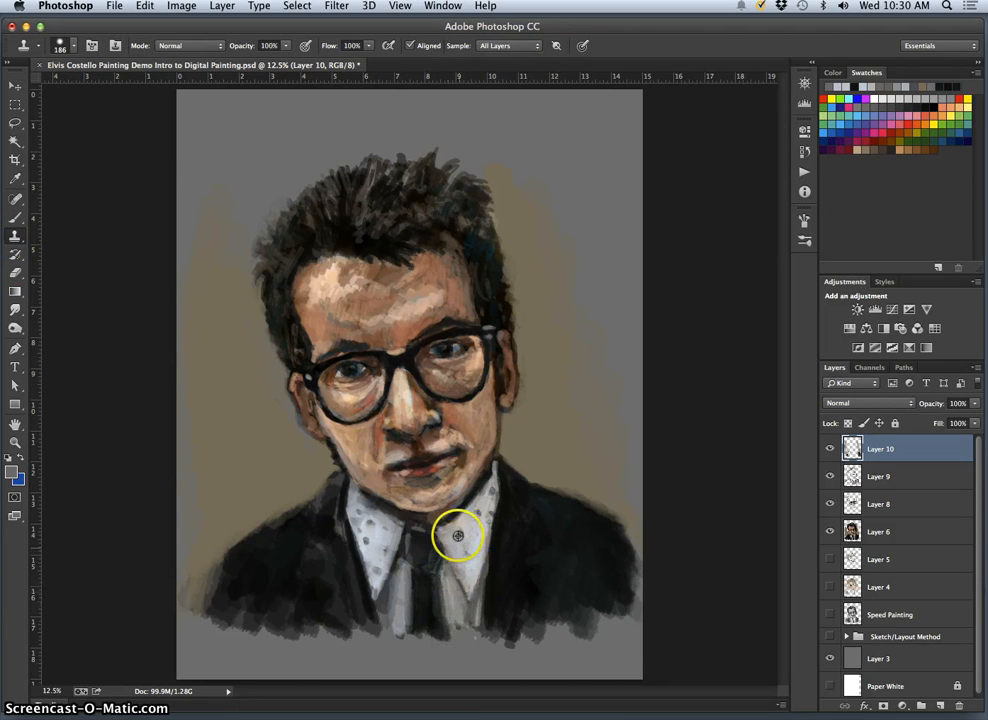
alt+click(462, 533)
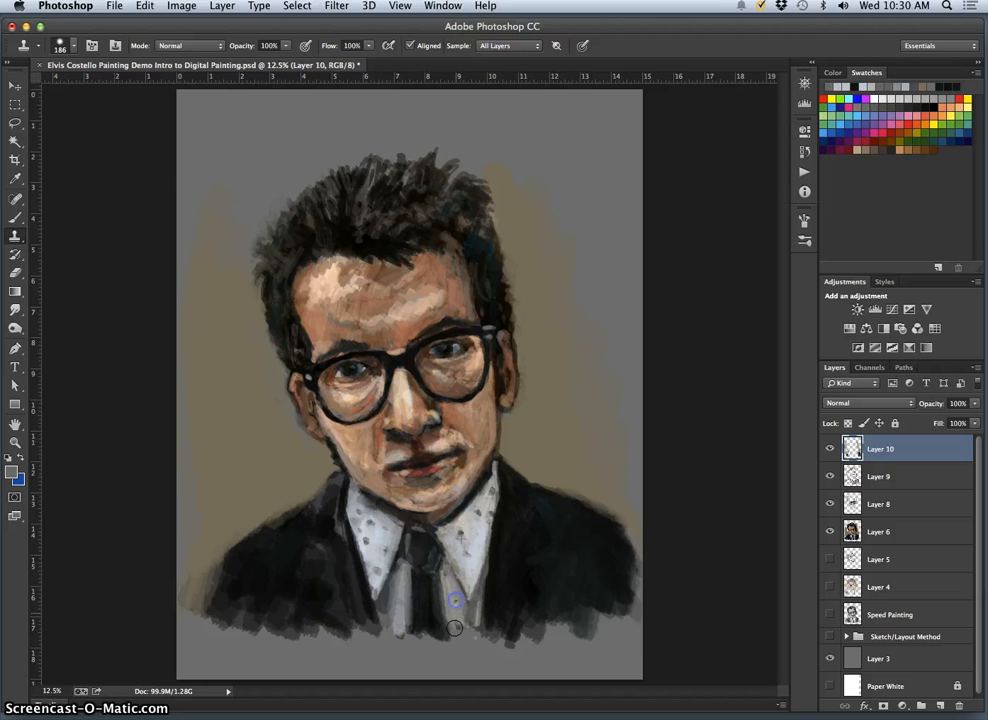
mouse_move(455, 600)
mouse_down()
mouse_move(422, 595)
mouse_move(441, 574)
mouse_move(386, 608)
mouse_move(477, 511)
mouse_move(398, 594)
mouse_up()
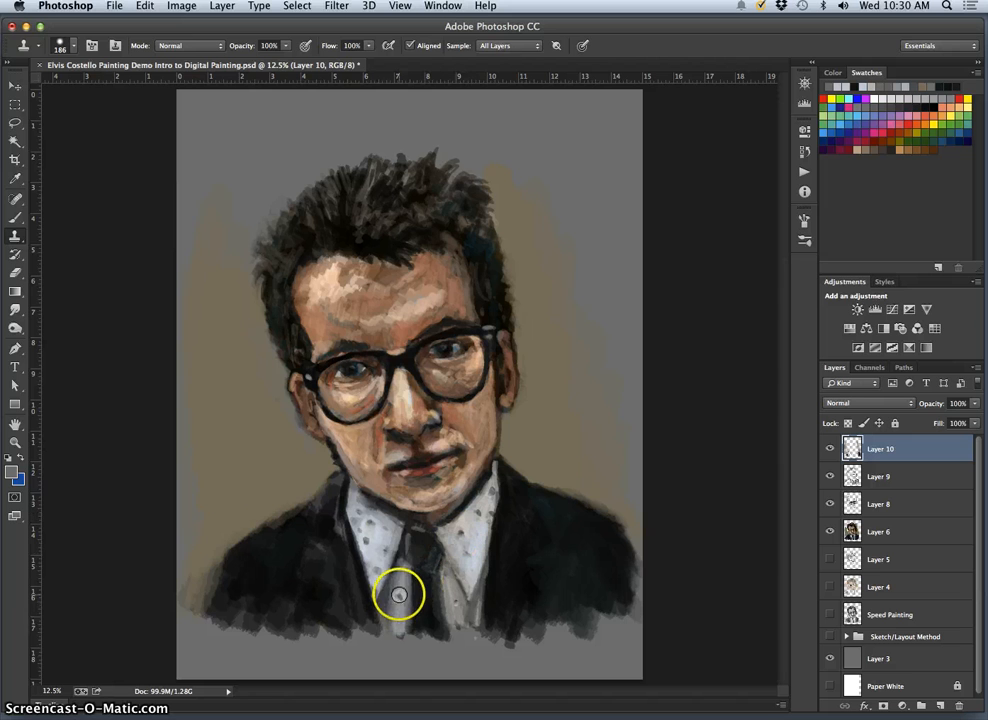
drag(387, 548, 371, 521)
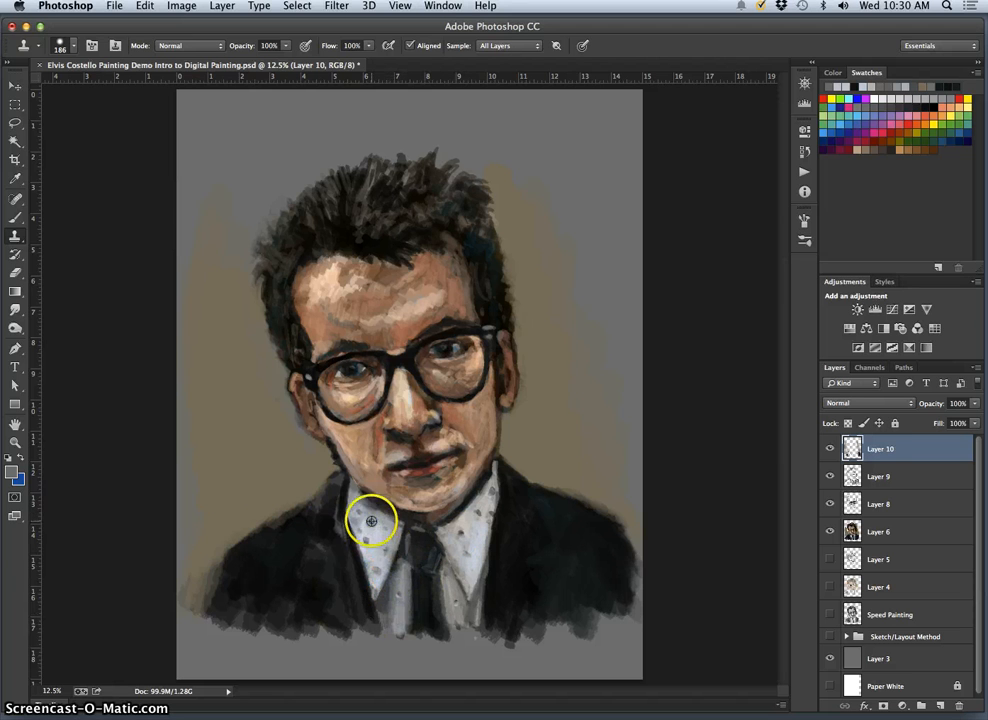
drag(392, 610, 395, 619)
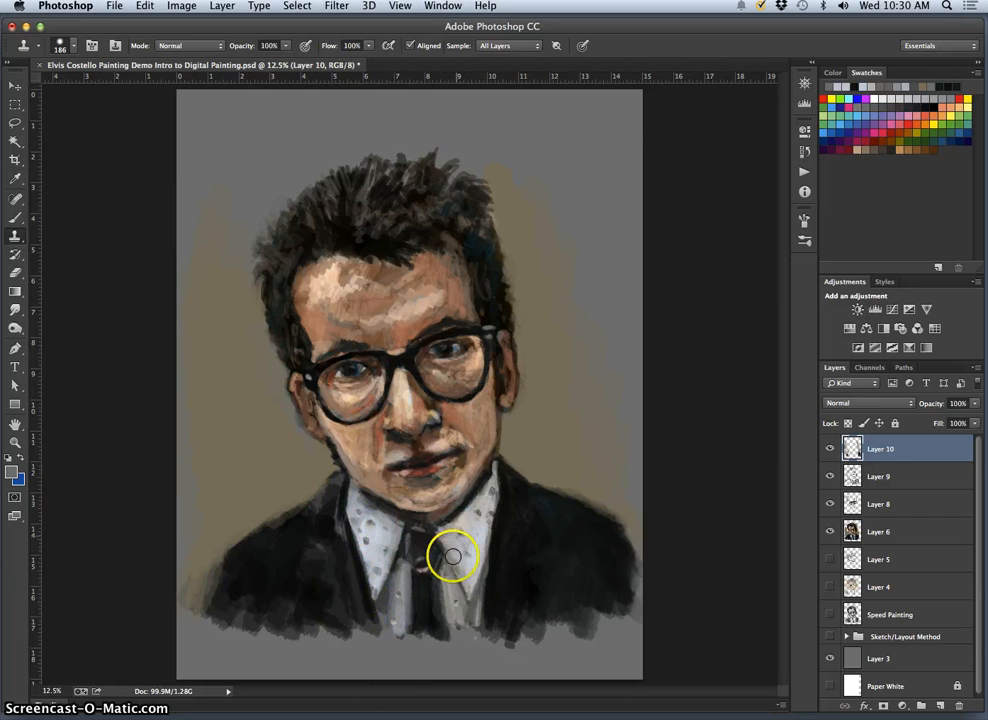
Step: Blend the cloned spots beside the tie with the Brush at 33% opacity using sampled shirt gray, and save the painting
click(15, 217)
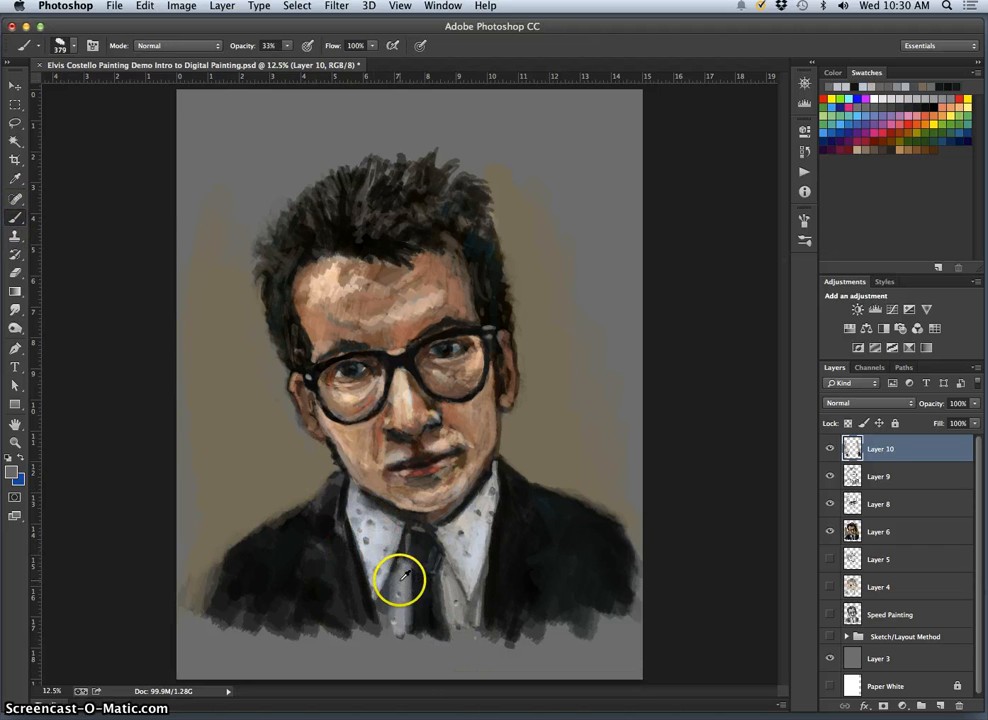
drag(404, 576, 397, 599)
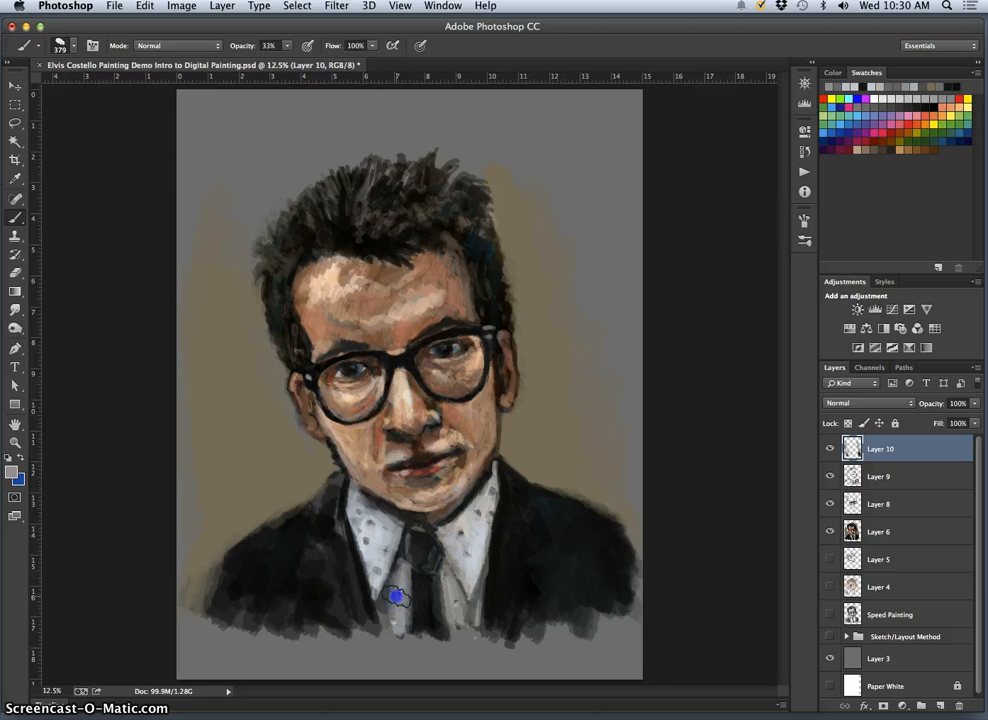
click(396, 592)
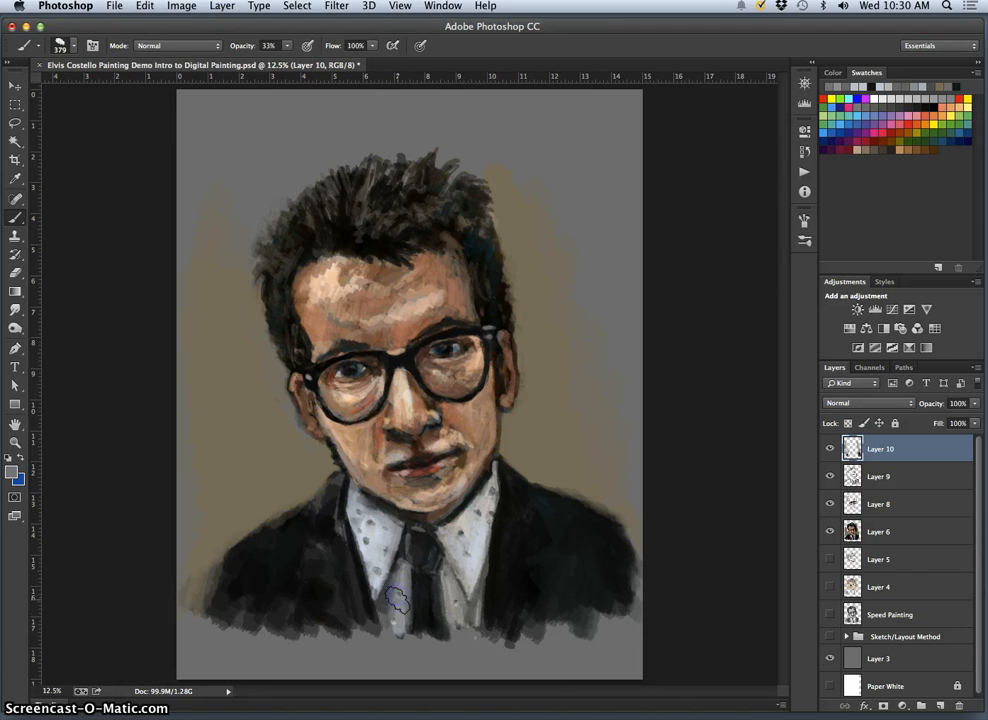
drag(450, 602, 456, 607)
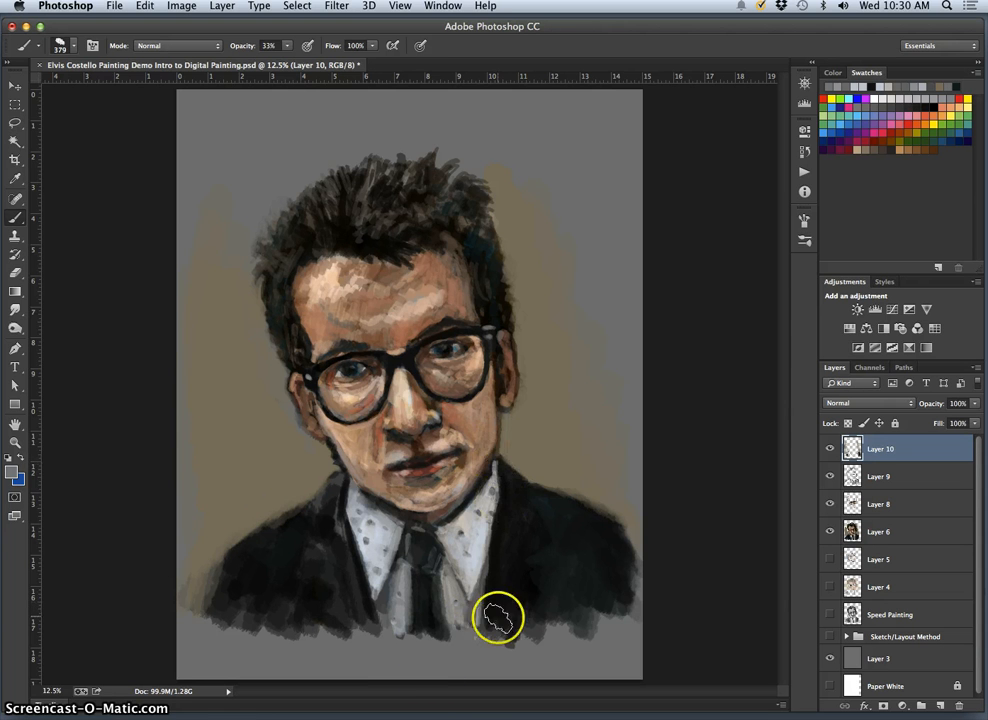
mouse_move(570, 670)
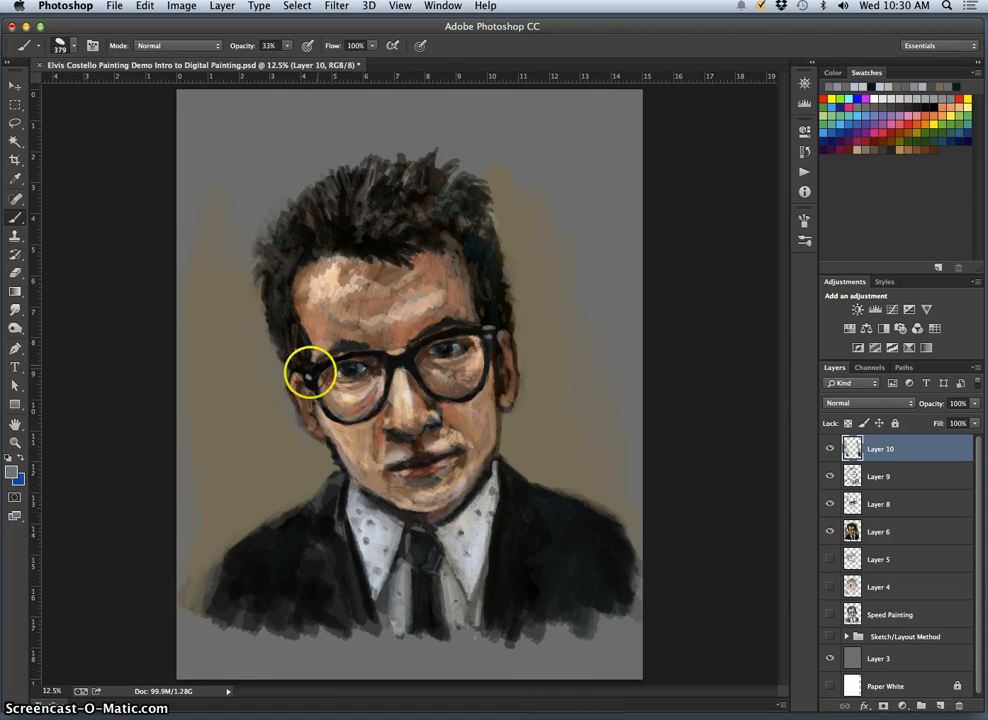
click(115, 6)
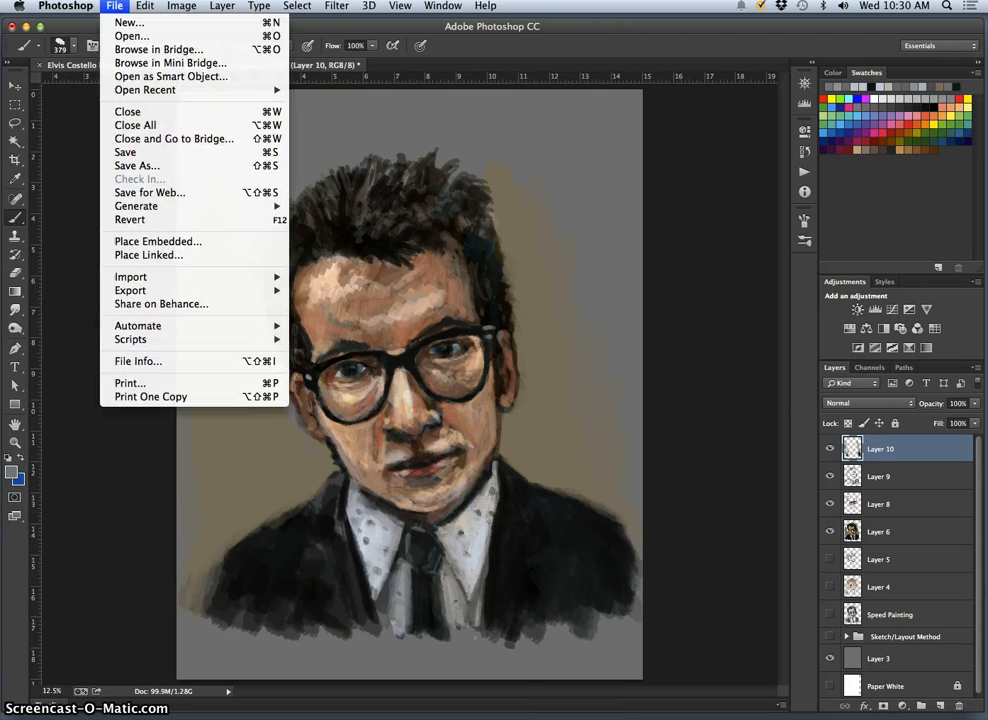
click(127, 152)
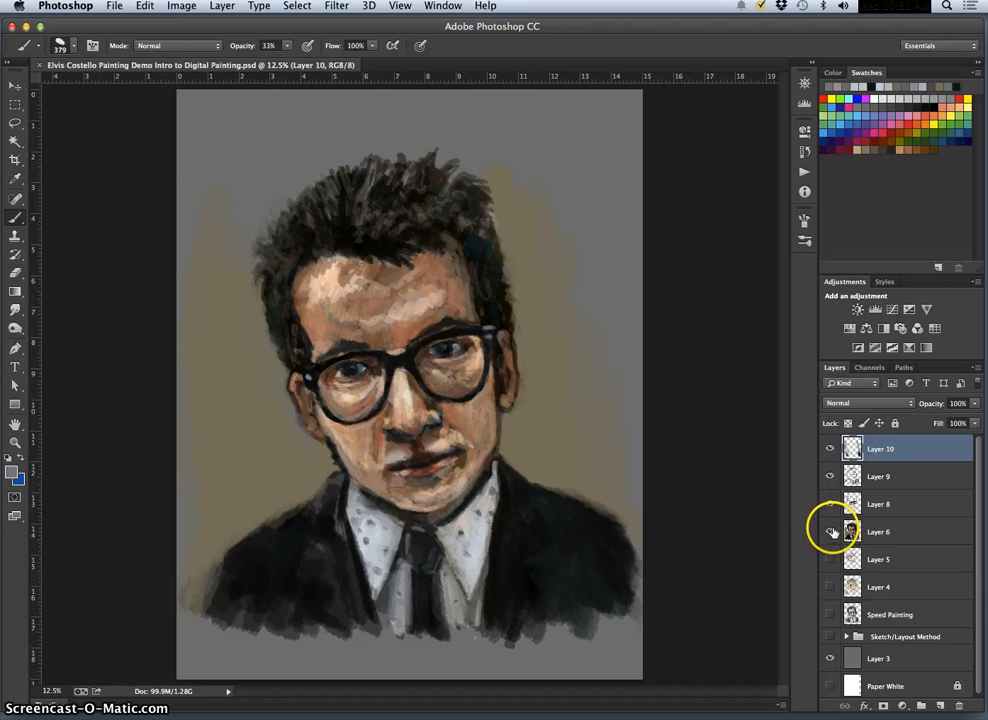
Step: Hide Layers 10, 9, 8, 6 and the gray Layer 3, and show the Sketch/Layout Method group
click(831, 531)
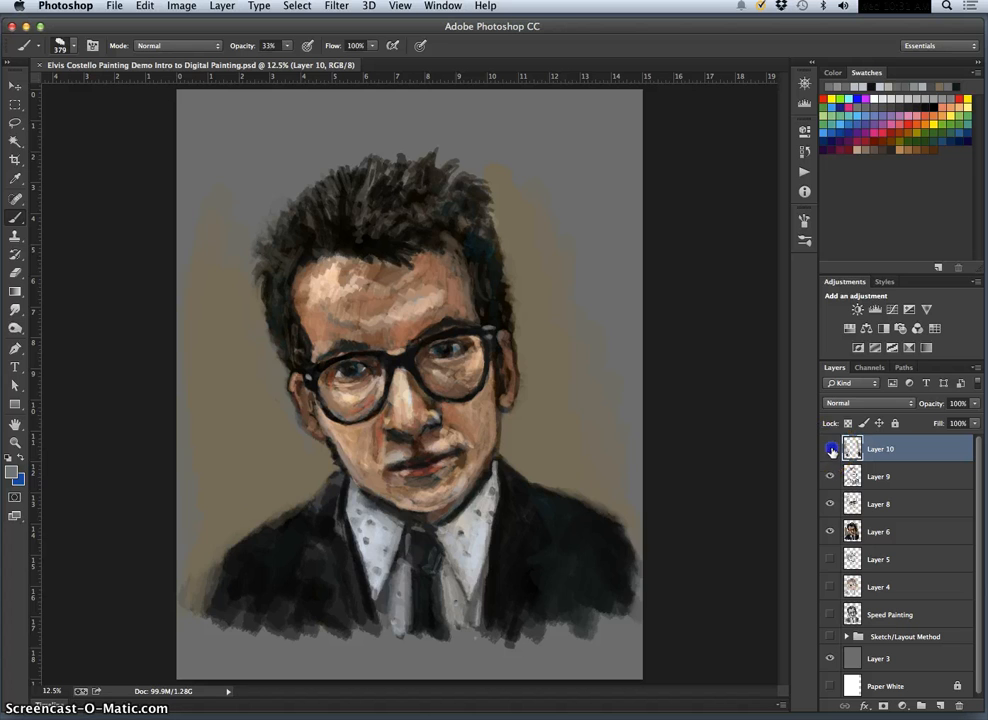
drag(831, 451, 829, 538)
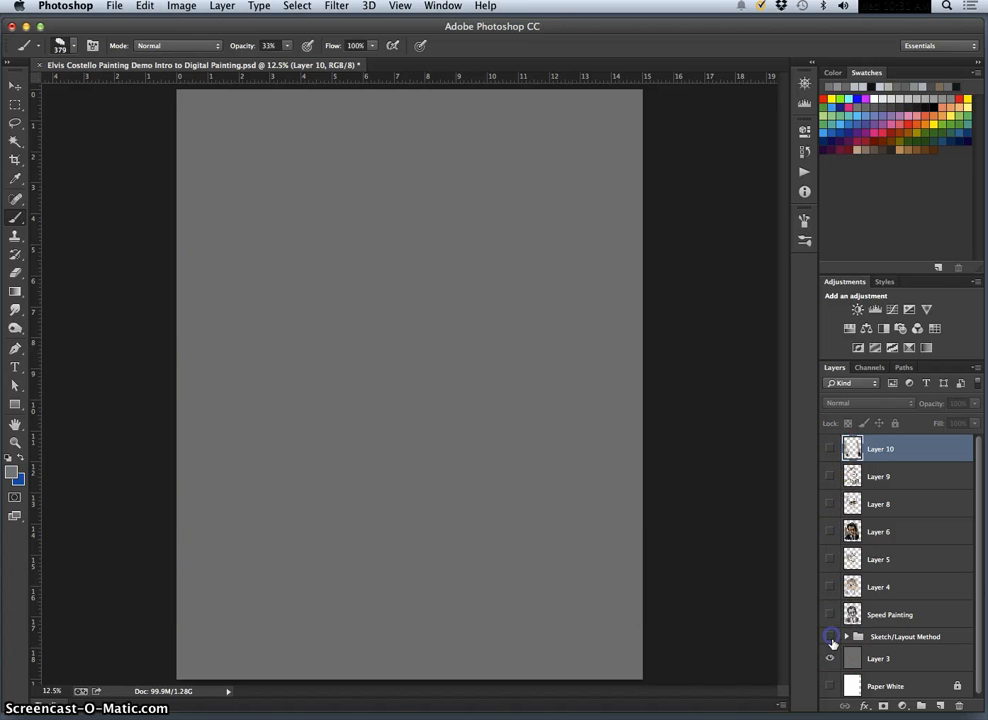
click(831, 637)
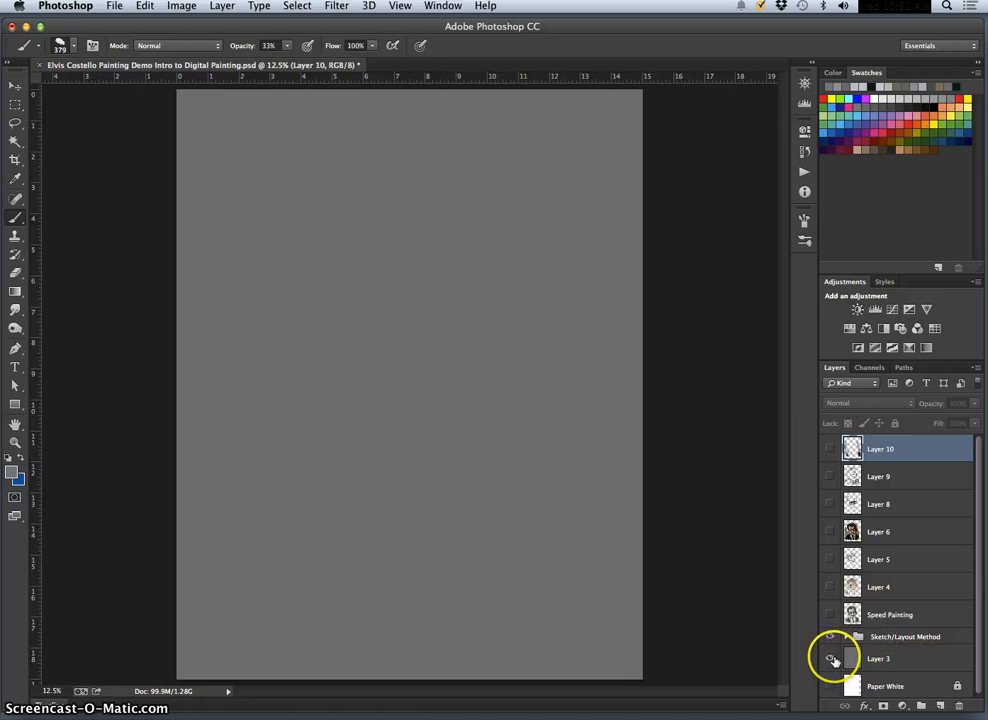
click(831, 659)
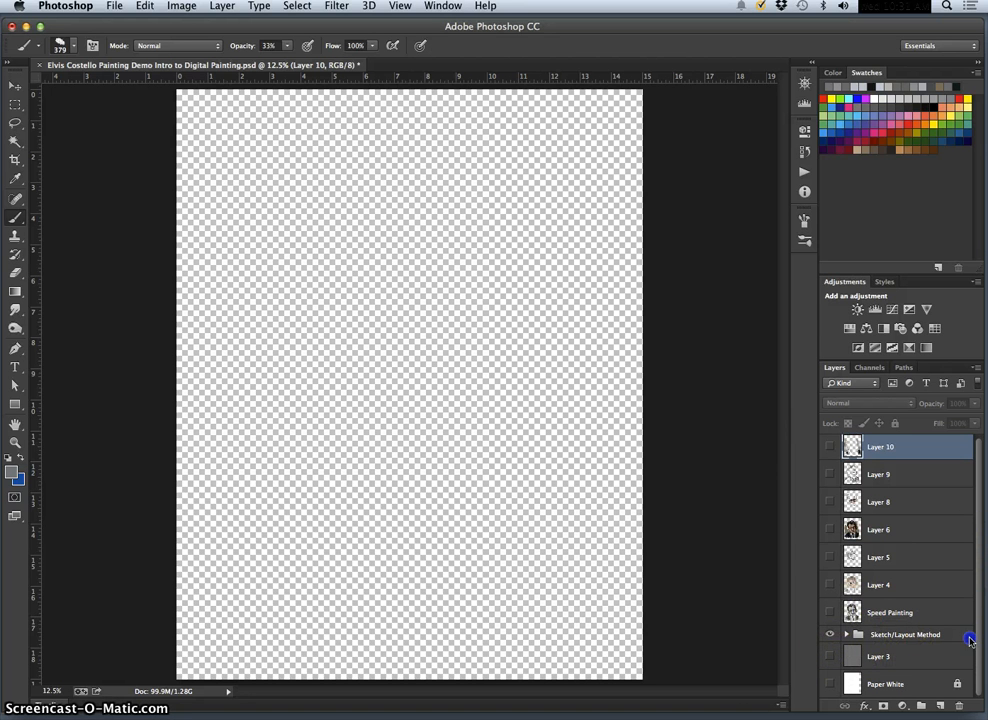
Step: Expand the Sketch/Layout Method group, show Layer 2, Layer 1, local color and Sketch Layer, and briefly check the elvis-costello photo
click(846, 634)
click(831, 657)
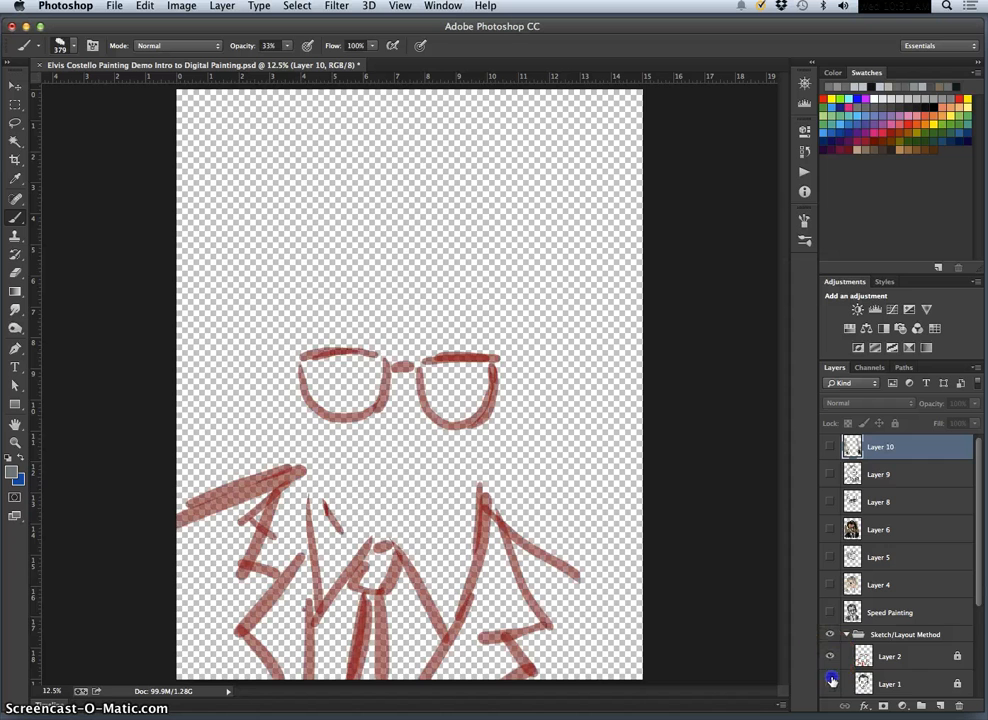
click(830, 683)
drag(976, 596, 972, 677)
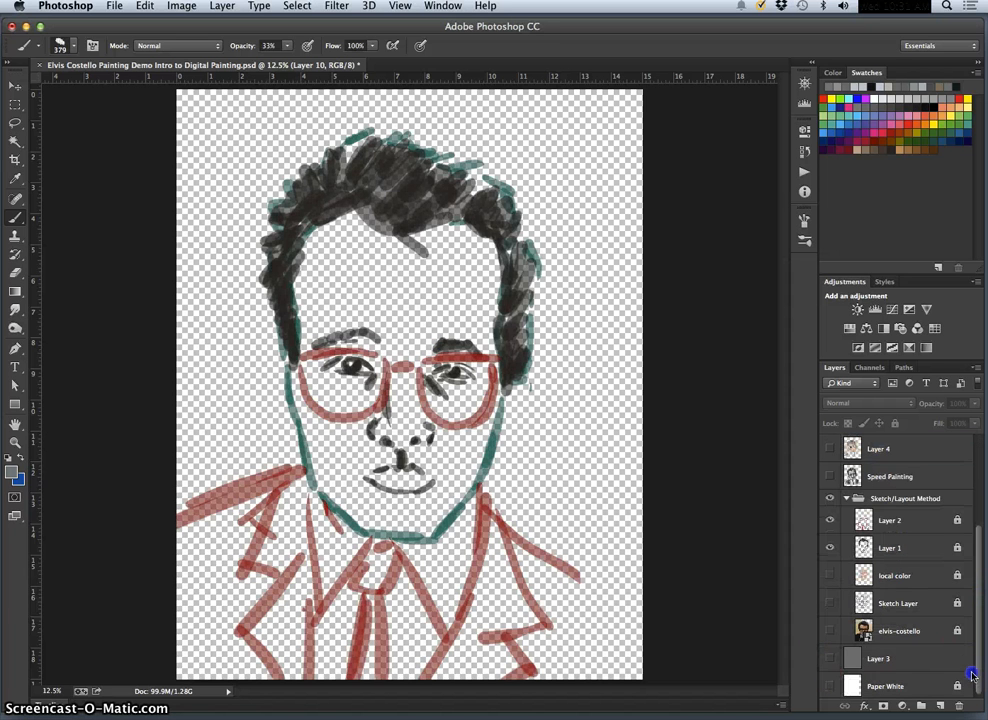
click(830, 573)
click(830, 601)
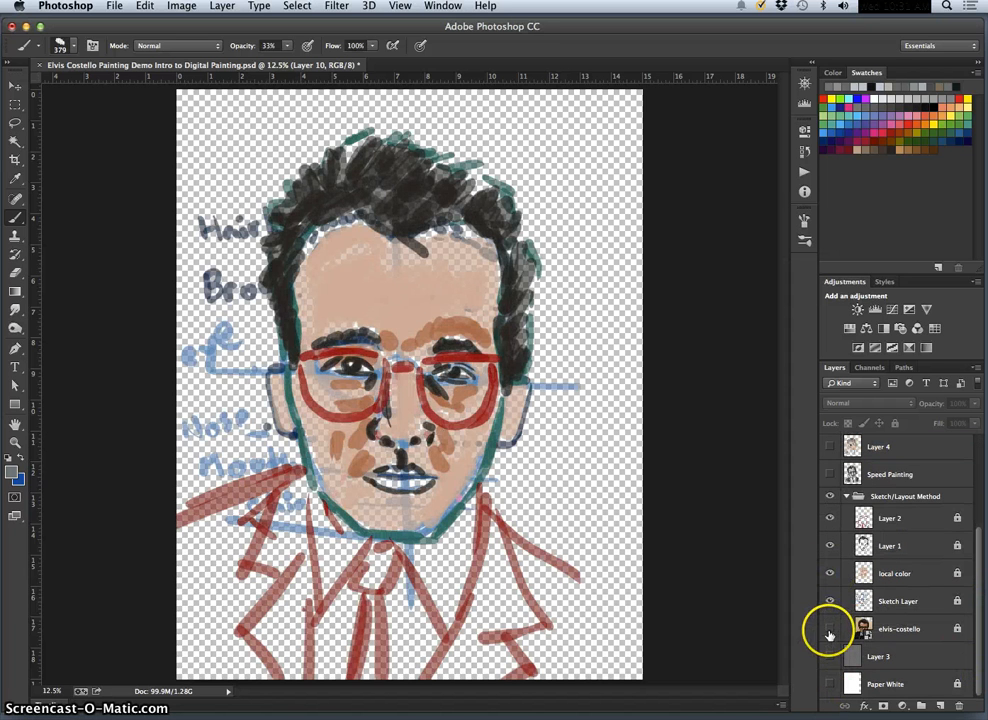
click(829, 630)
click(829, 630)
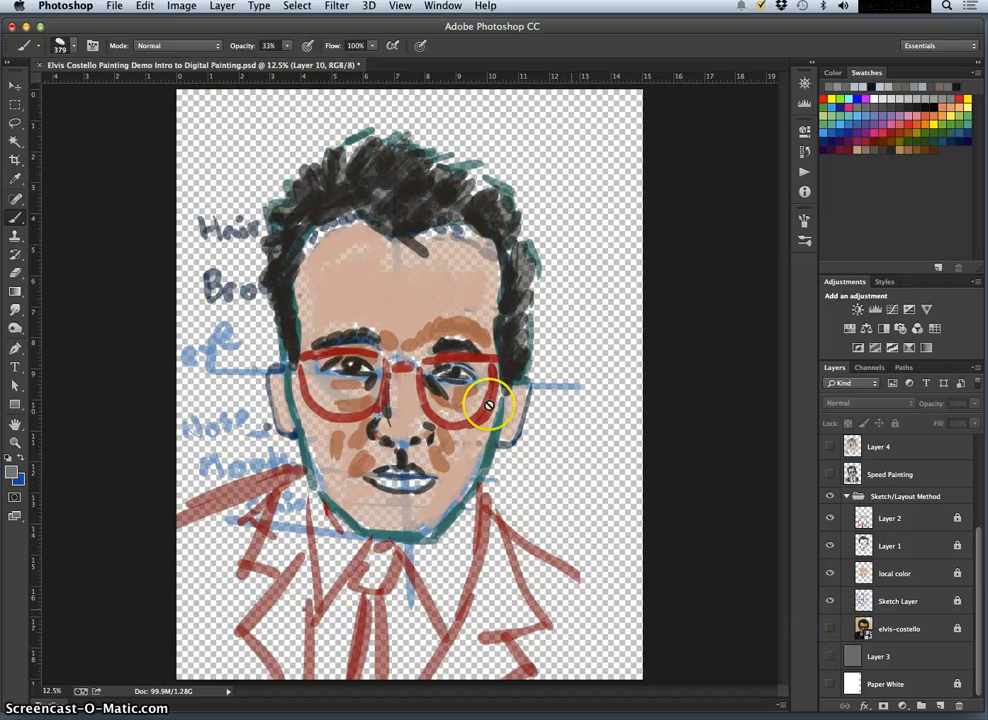
Step: Show the gray Layer 3, isolate Sketch Layer by hiding Layer 2, Layer 1 and local color, and show those three again
click(830, 657)
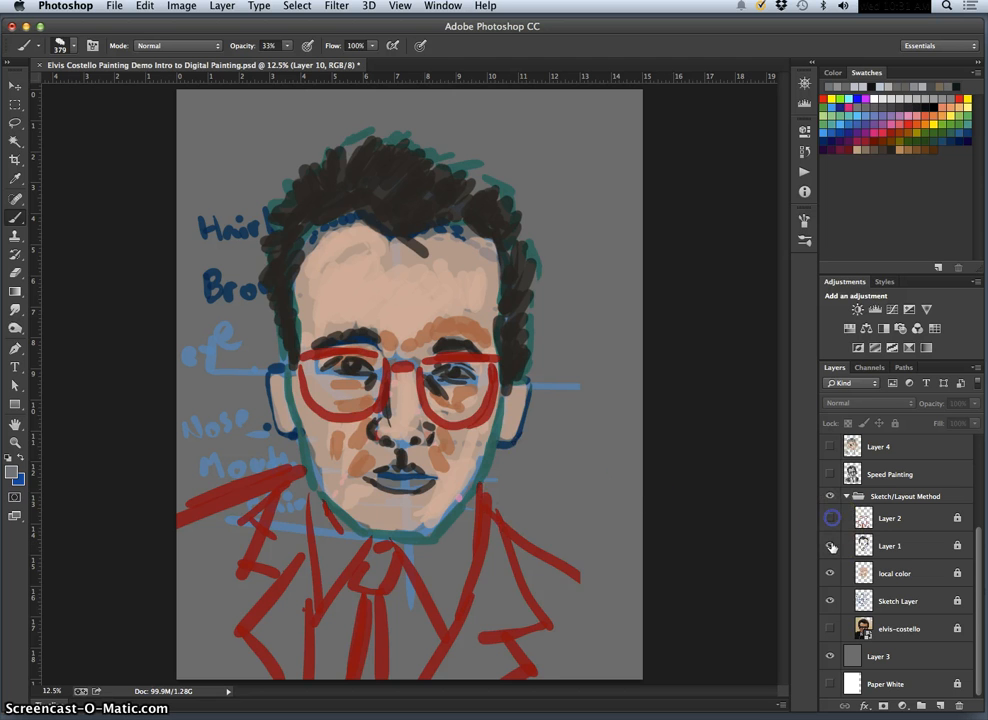
click(831, 546)
click(831, 573)
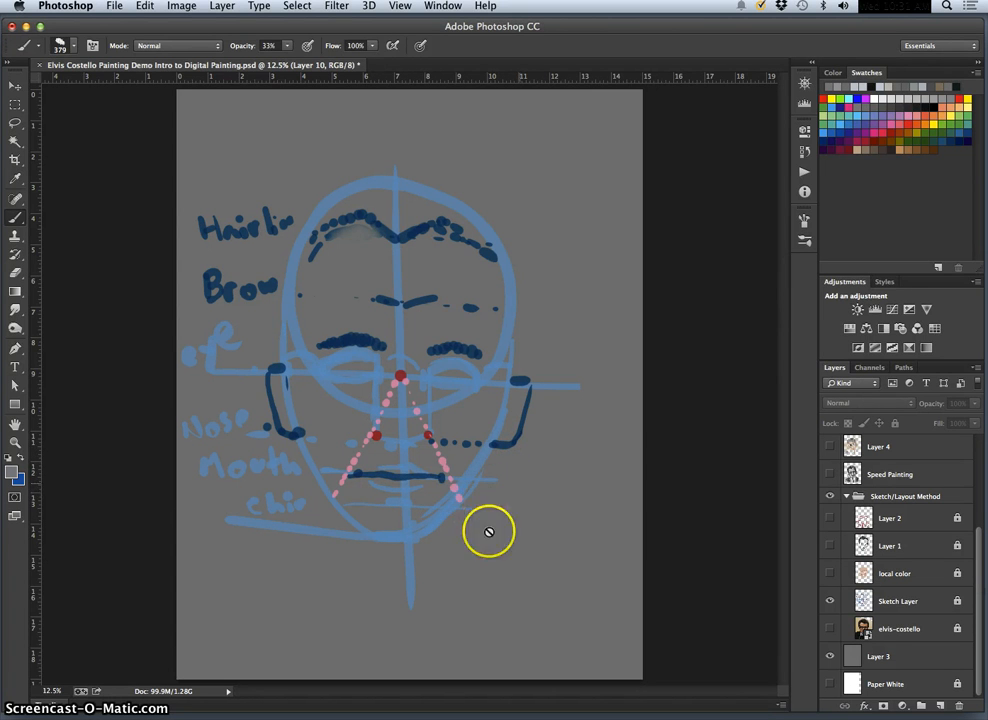
click(829, 518)
click(829, 546)
click(829, 573)
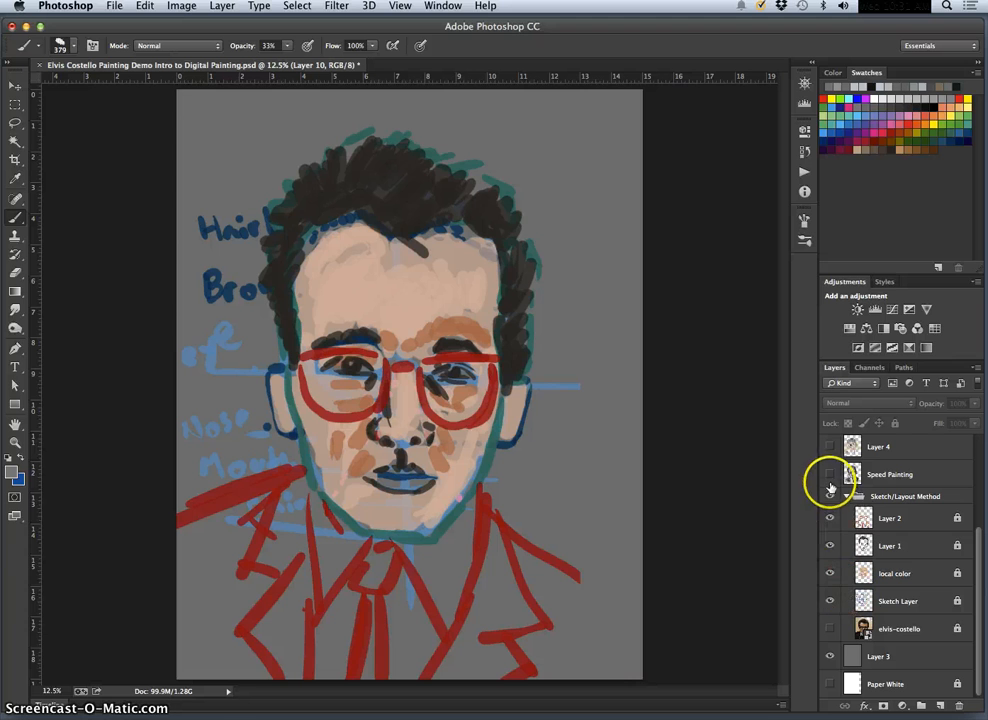
Step: Compare Sketch Layer with the elvis-costello photo by showing the photo, hiding the three layers above the sketch, and toggling the group
click(830, 626)
click(829, 573)
click(829, 546)
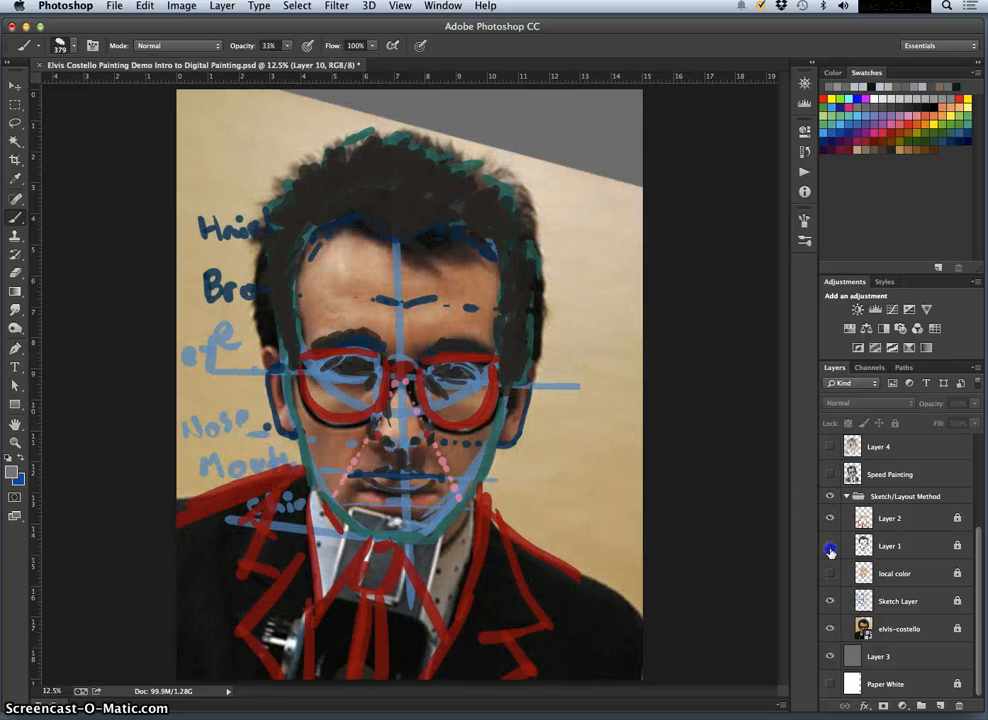
click(829, 518)
click(829, 496)
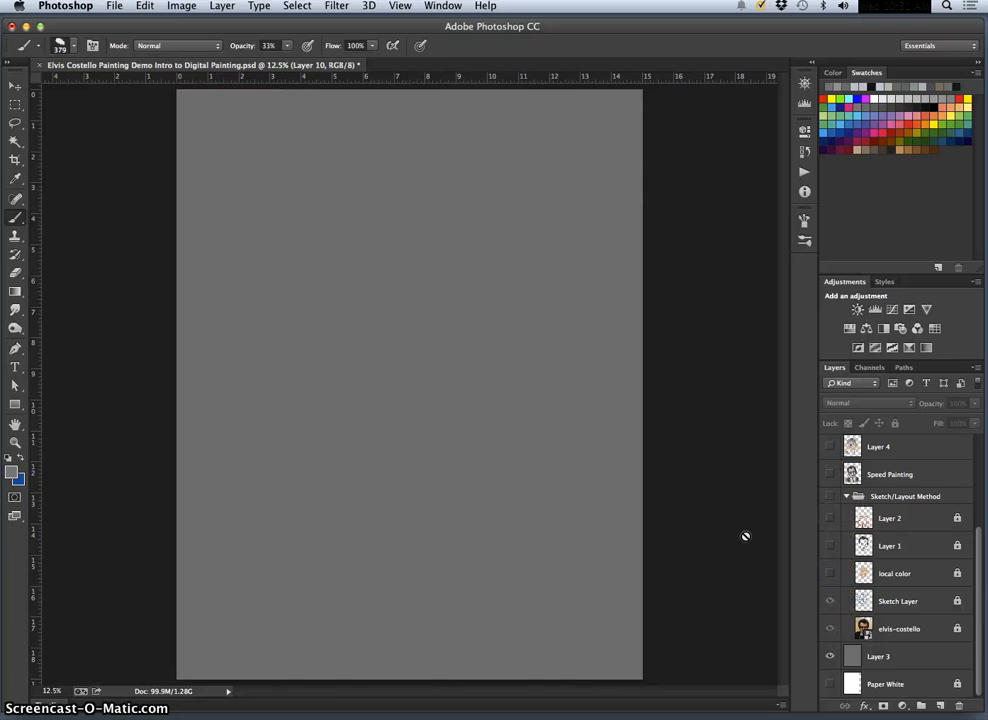
click(829, 496)
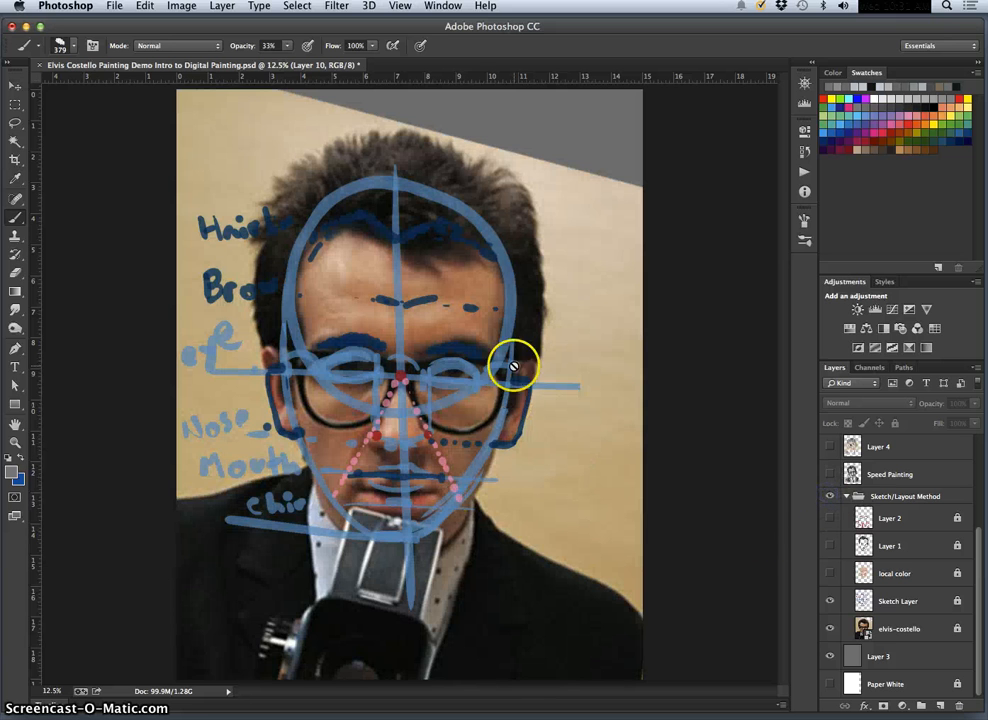
Step: Show Layer 2, Layer 1 and local color over the photo for comparison, and hide the Sketch/Layout Method group
click(829, 518)
click(829, 546)
click(829, 573)
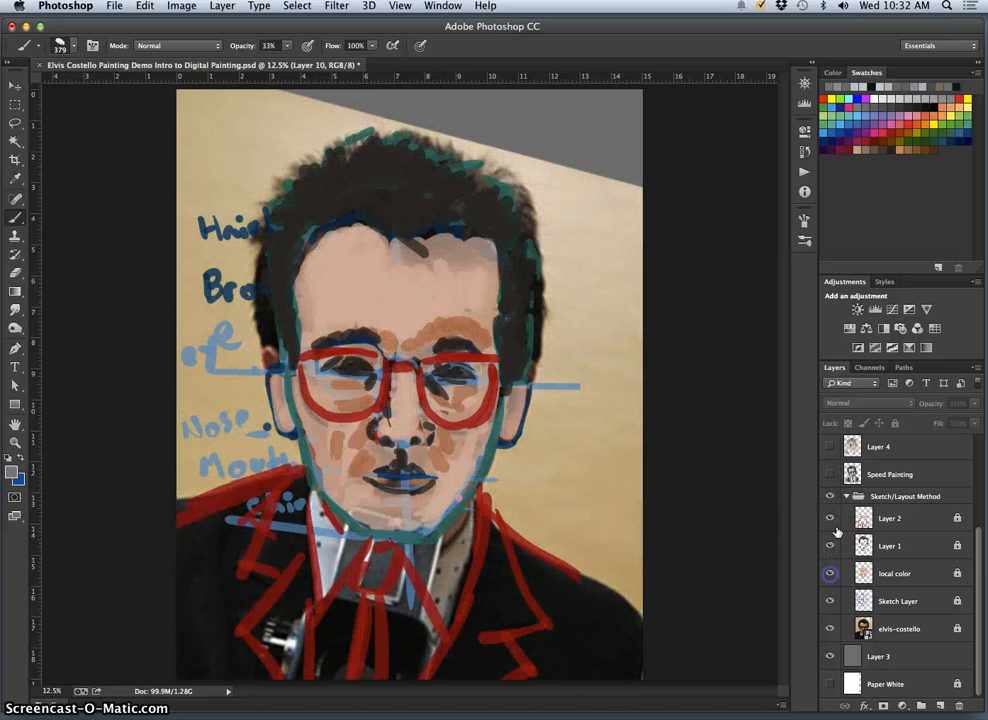
click(829, 496)
scroll(983, 551, up, 5)
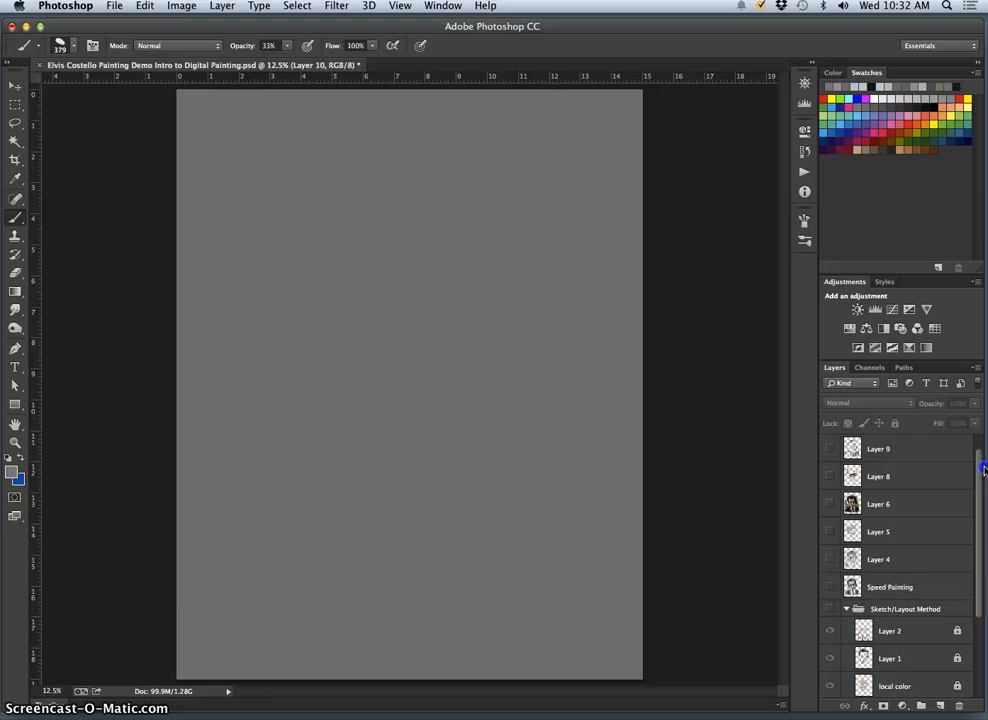
Step: Show Speed Painting, Layer 6 and Layer 8, toggling Layer 8 to compare the portrait before and after its facial corrections
click(830, 616)
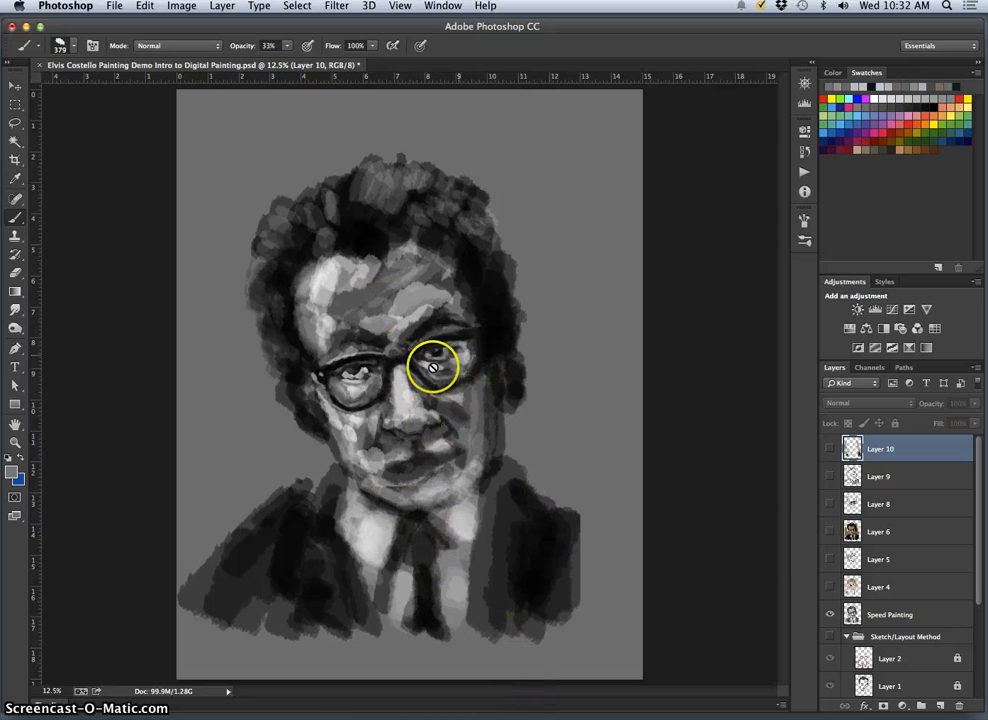
click(830, 533)
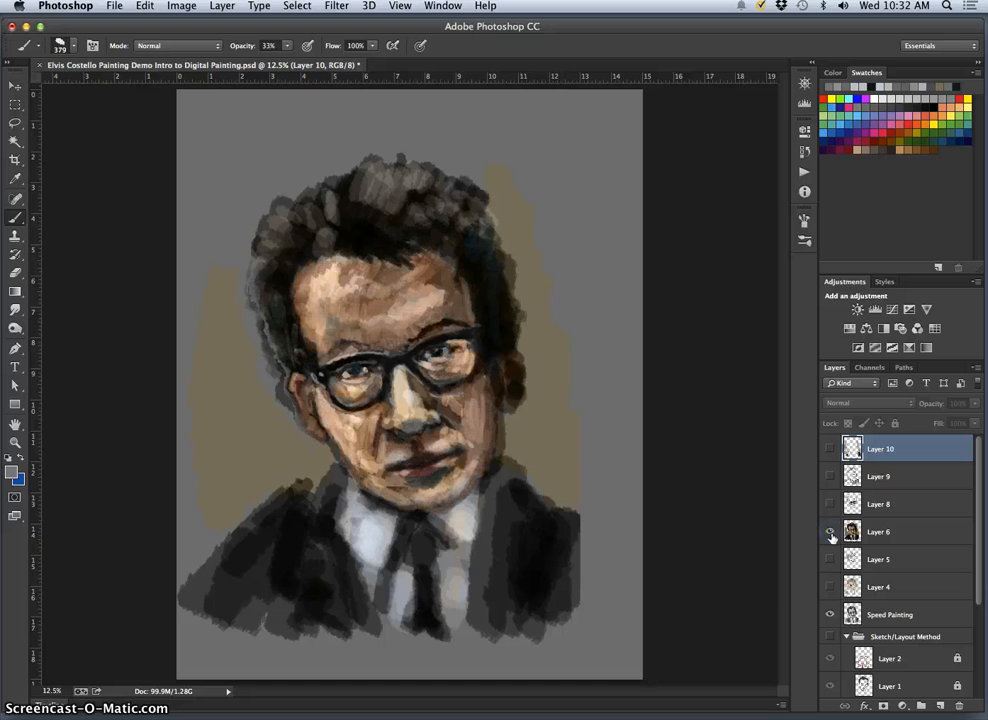
click(830, 504)
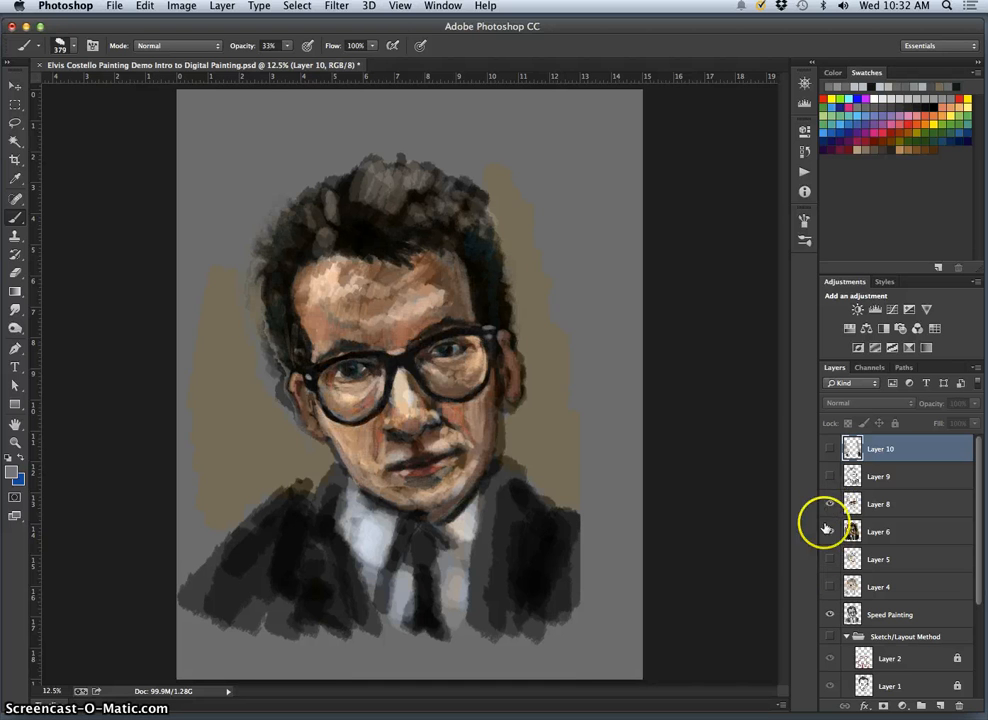
click(831, 507)
click(831, 506)
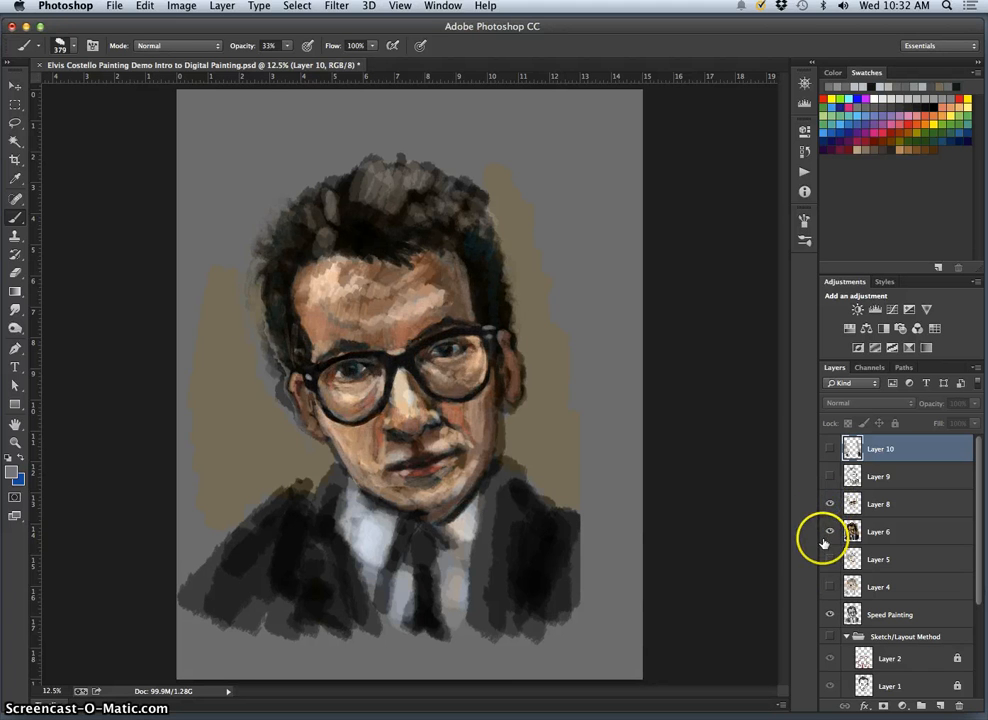
click(831, 505)
click(831, 505)
click(832, 506)
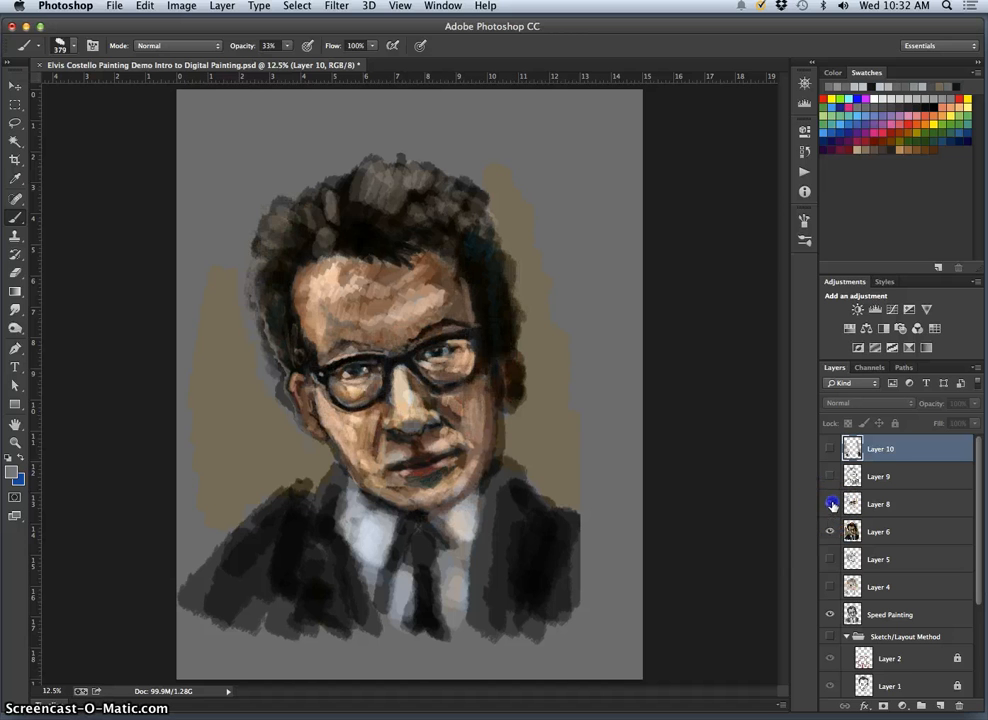
click(832, 506)
Step: Show Layer 10, Layer 9, Layer 5 and Layer 4 to bring back the complete painted portrait
click(830, 450)
click(830, 477)
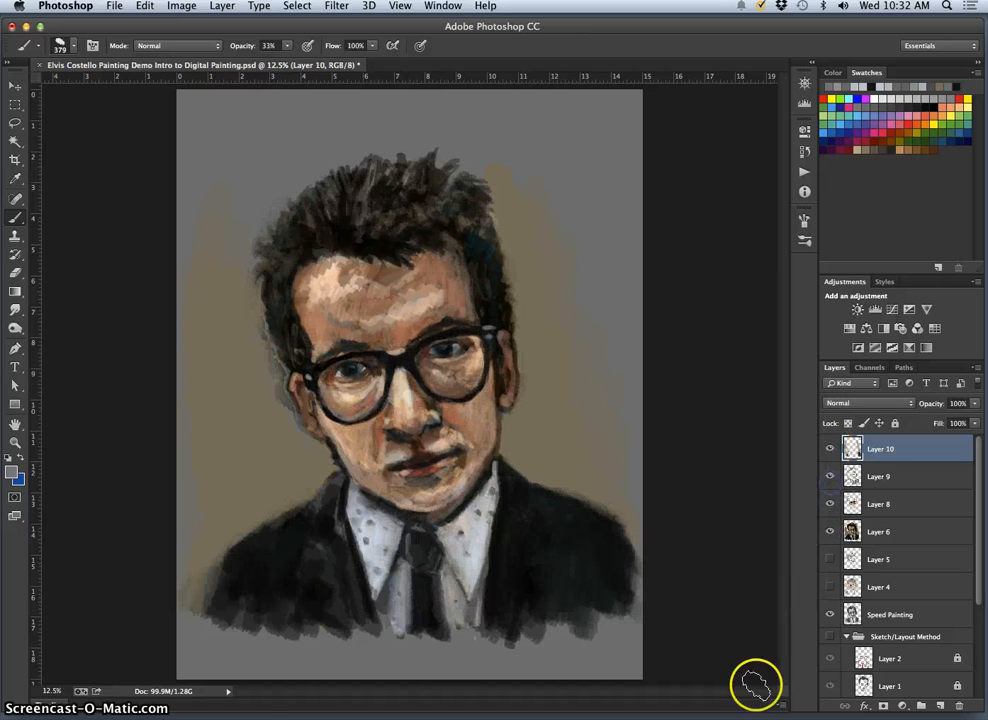
mouse_move(541, 710)
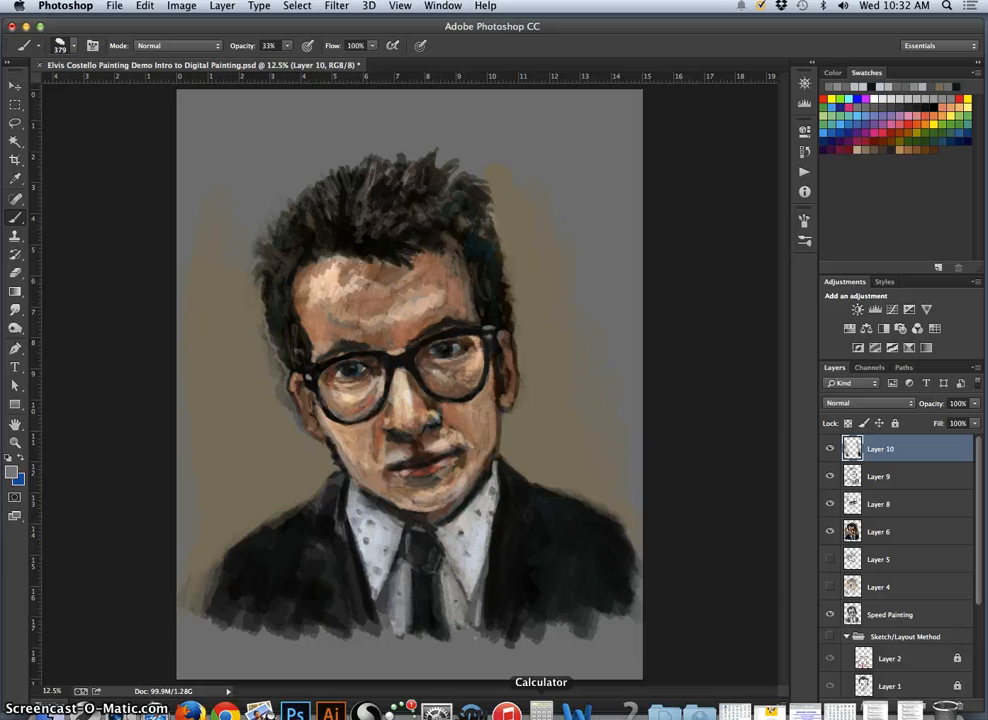
click(829, 559)
click(832, 586)
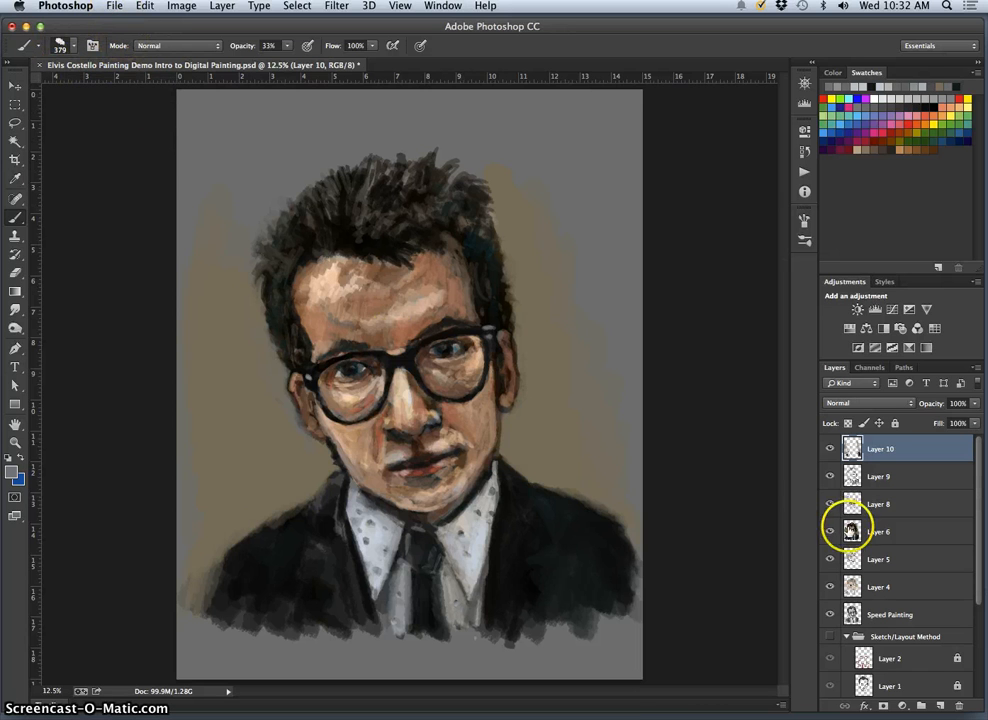
Step: Set up a new document 14 inches wide and 19 inches high with a resolution of 350 pixels/inch
click(116, 8)
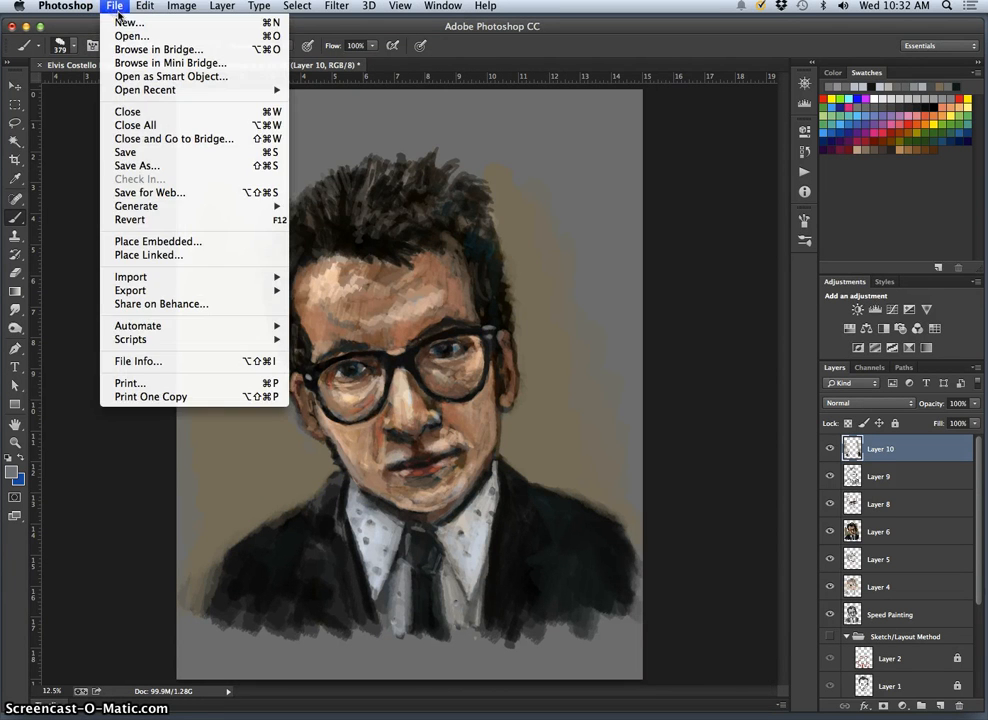
click(128, 19)
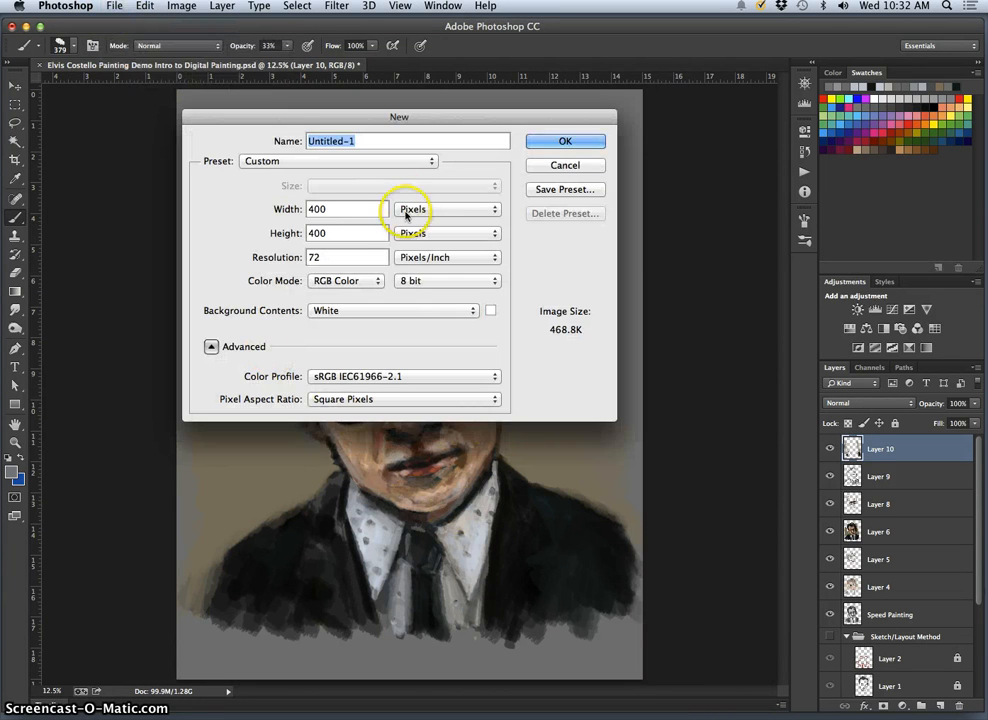
click(413, 209)
click(415, 222)
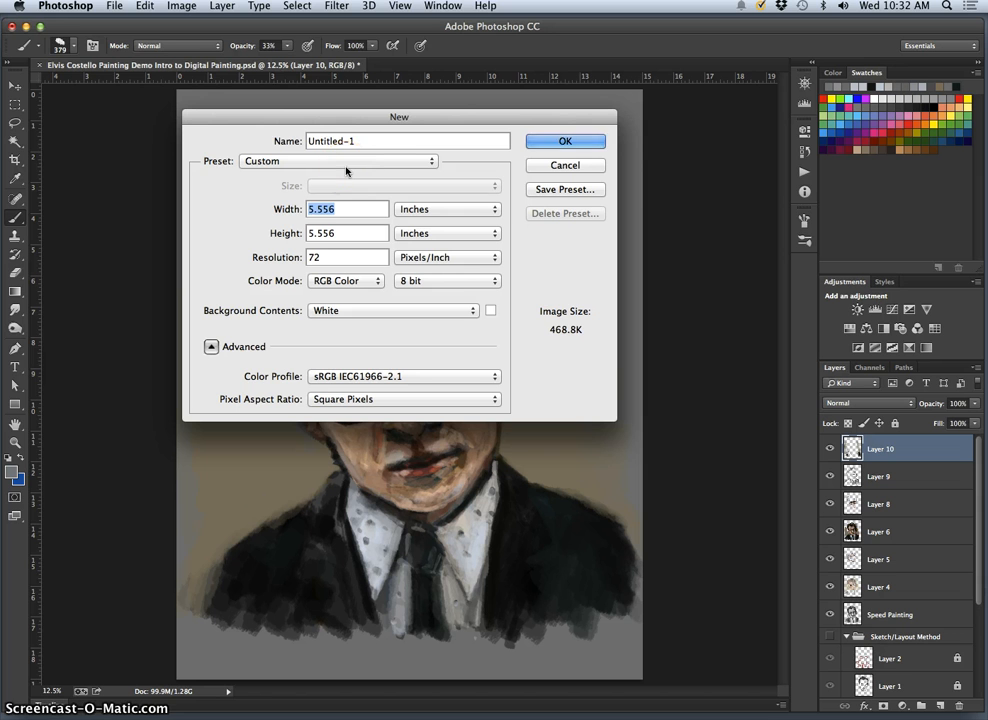
text(14)
double_click(330, 232)
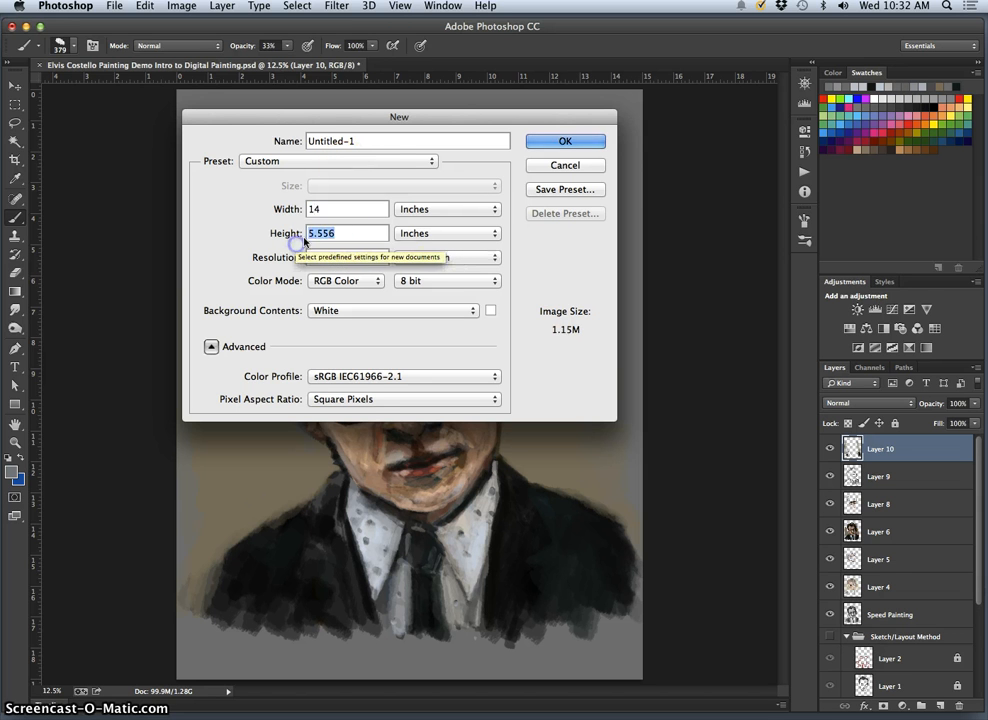
text(19)
double_click(331, 257)
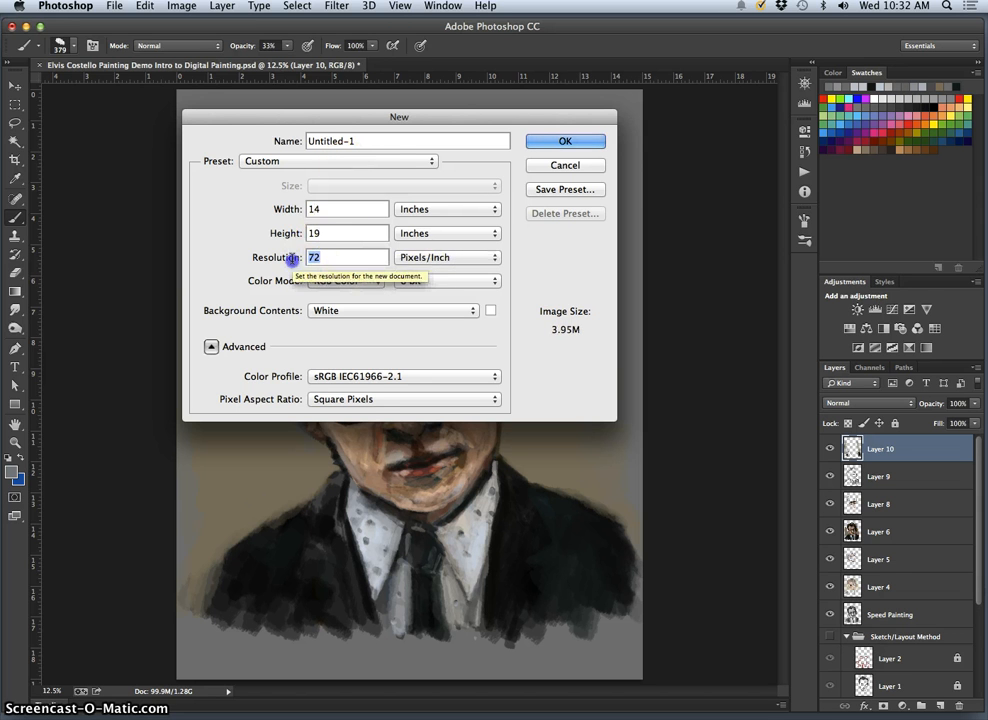
text(350)
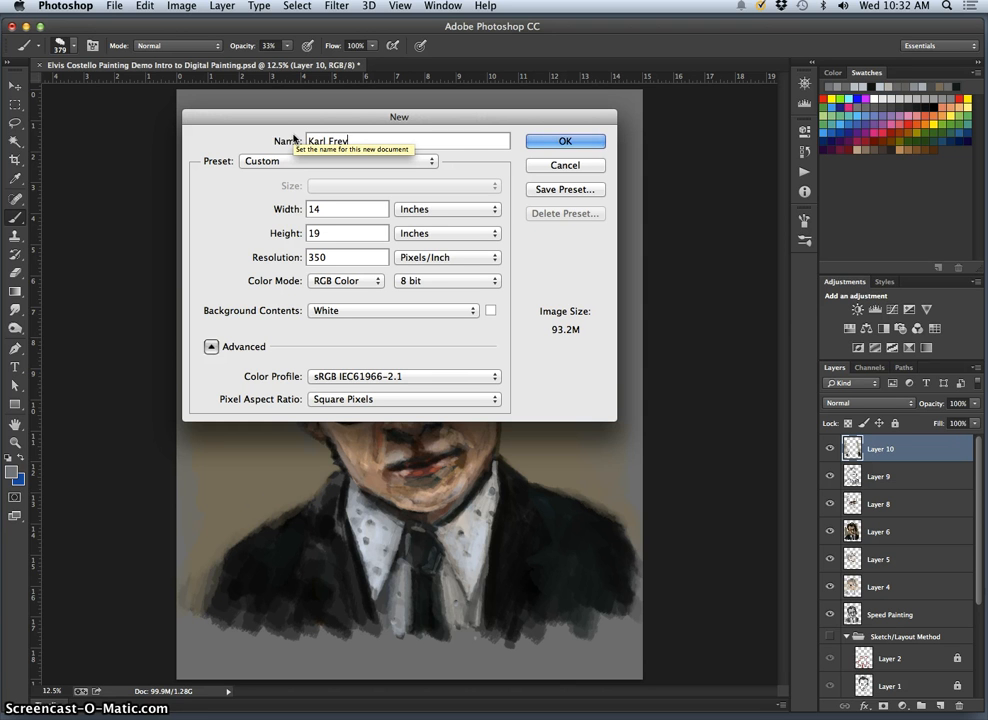
Step: Name the new document with the artist's full name followed by "Digital Painting Demo Bear" and create it
text(Pa)
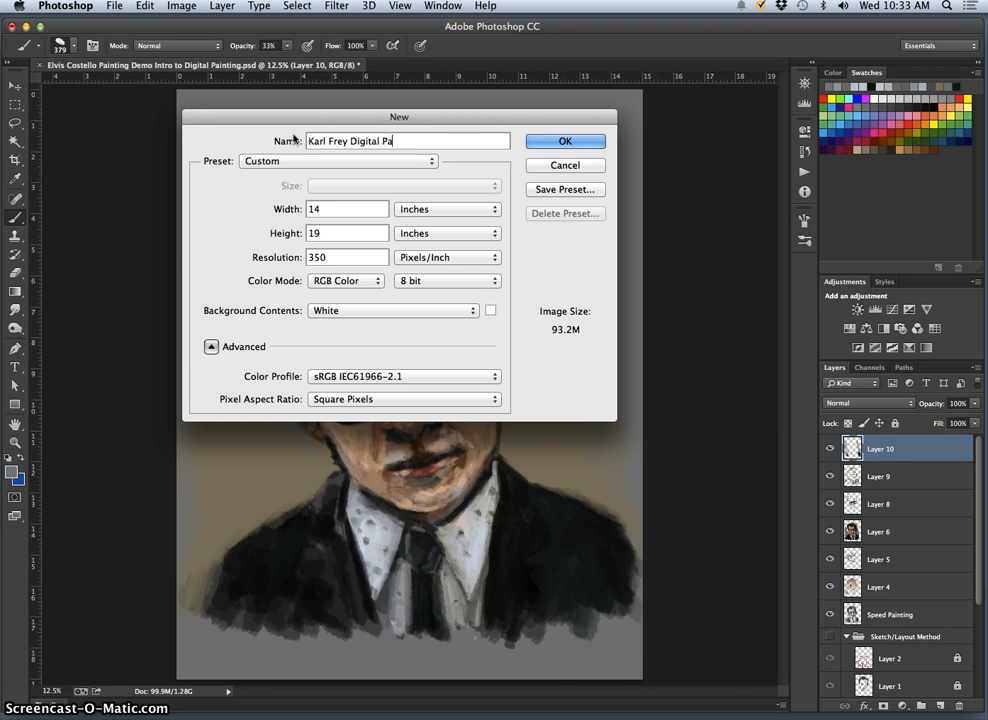
text(inting Demo Bear)
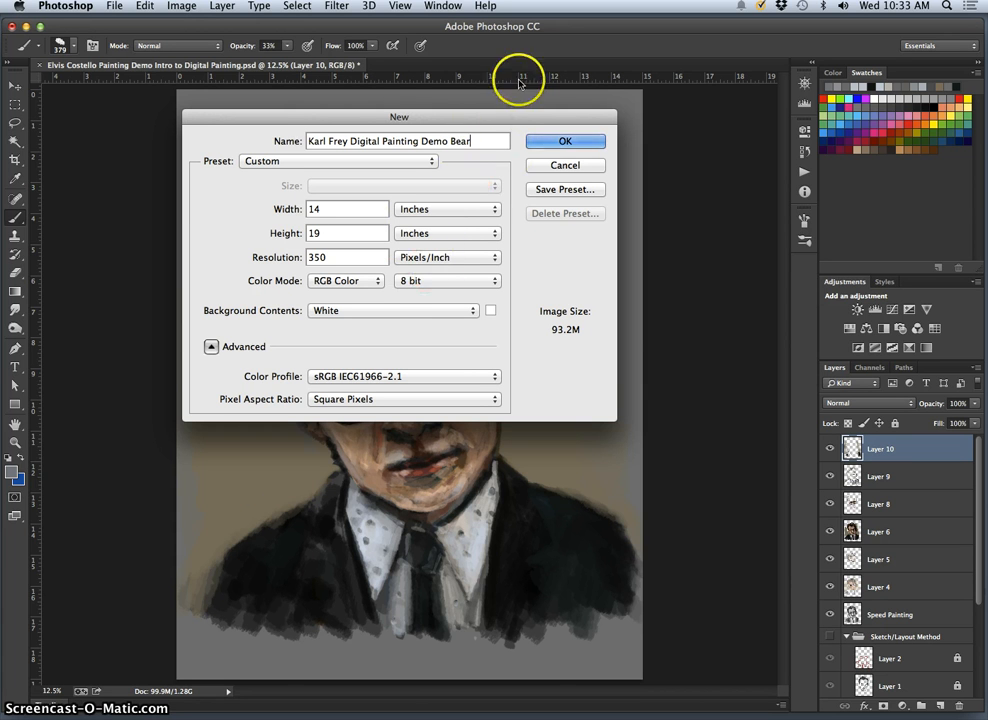
click(561, 143)
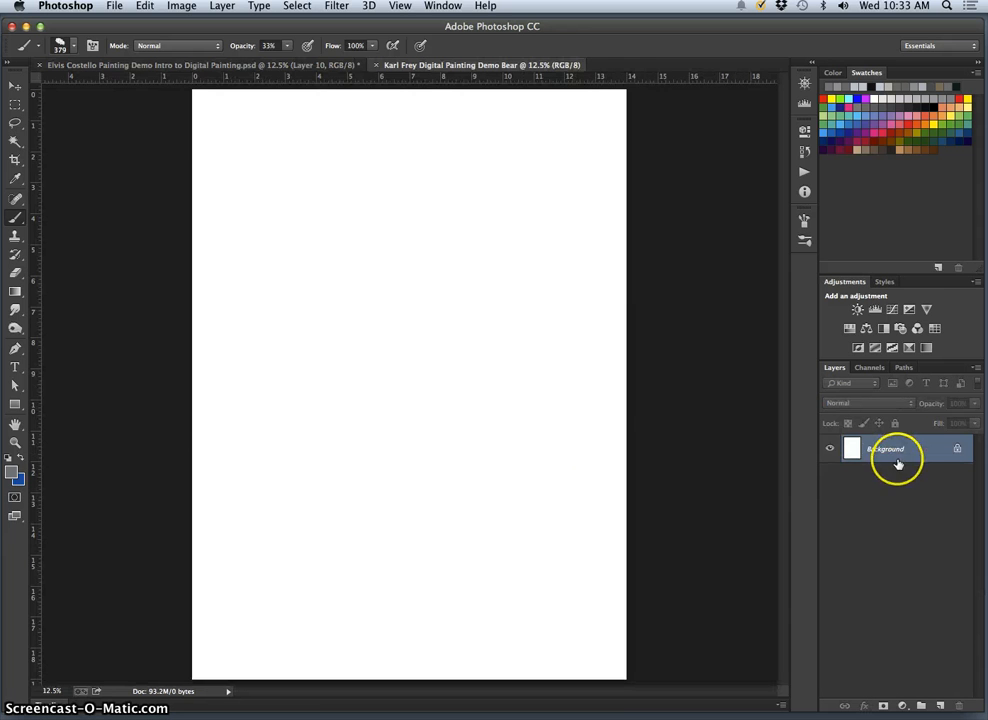
Step: Add a layer filled with 50% Gray above the background, and add an empty layer named Sketch on top
click(941, 705)
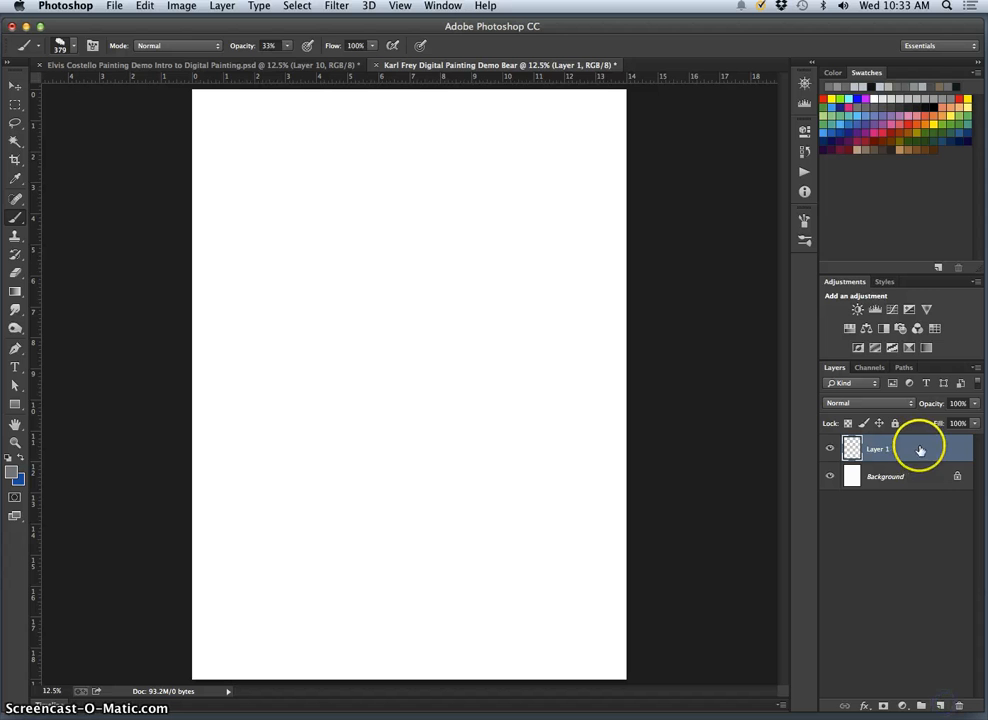
click(145, 6)
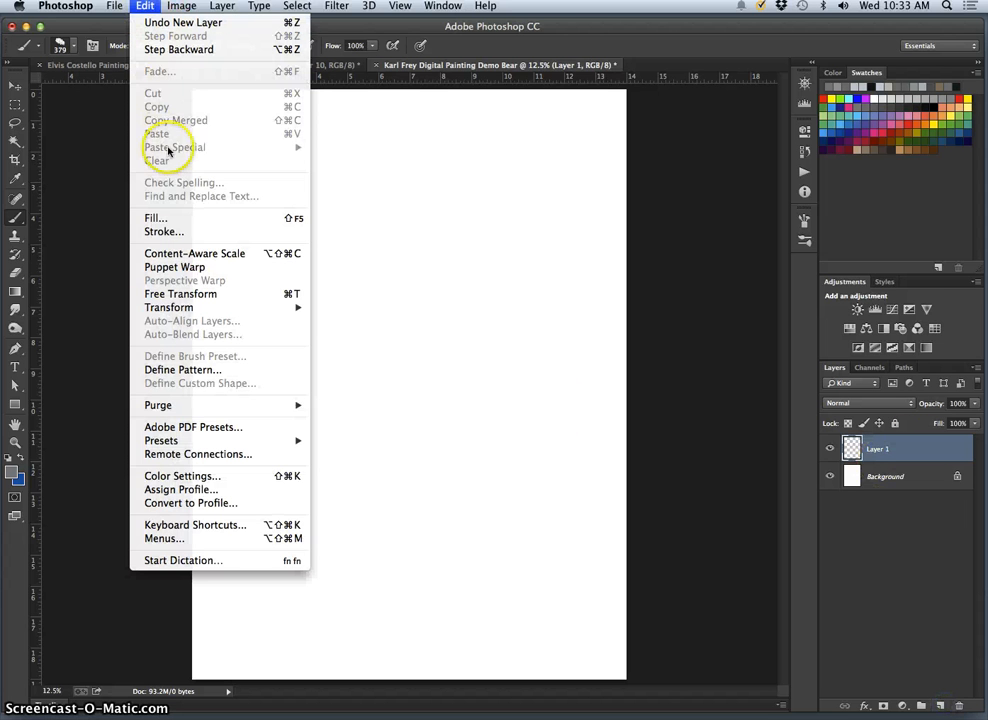
click(220, 217)
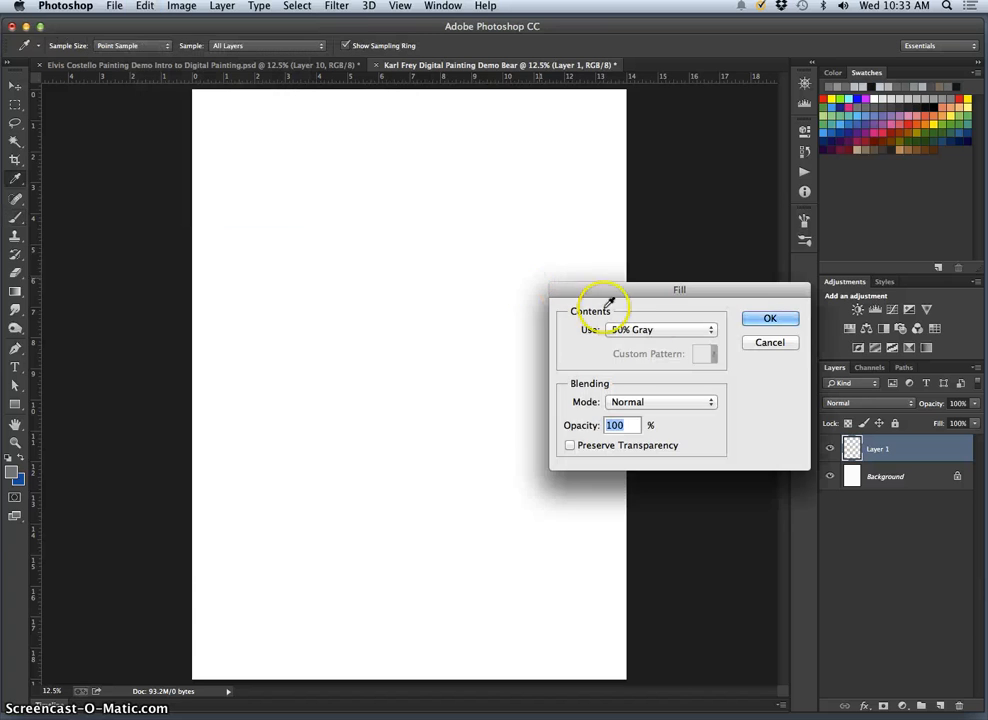
click(770, 319)
key(b)
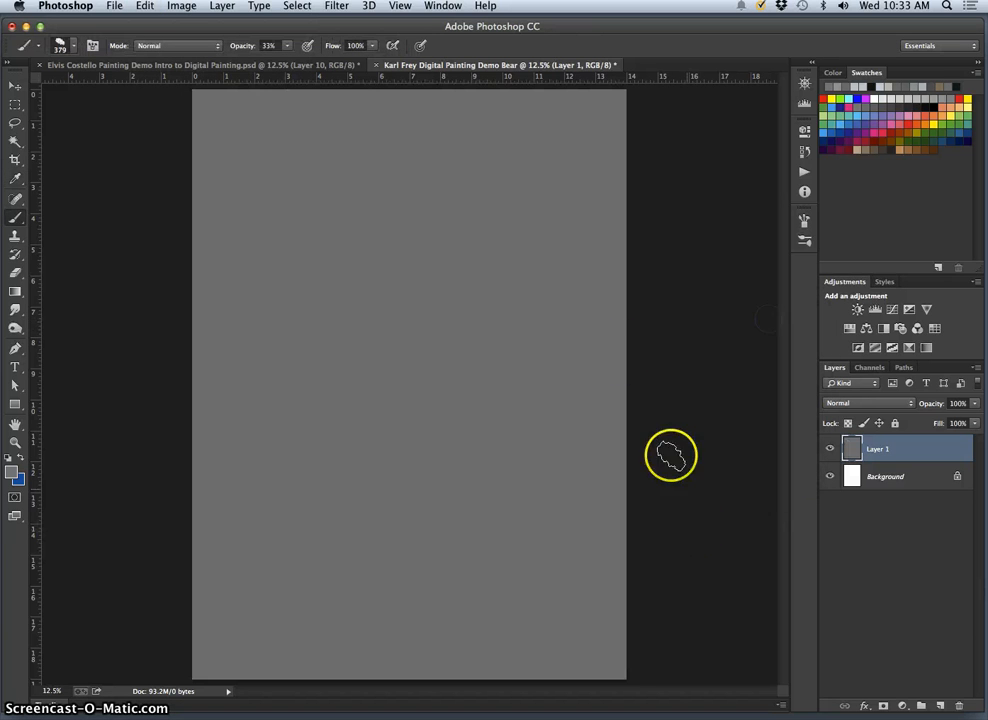
click(940, 704)
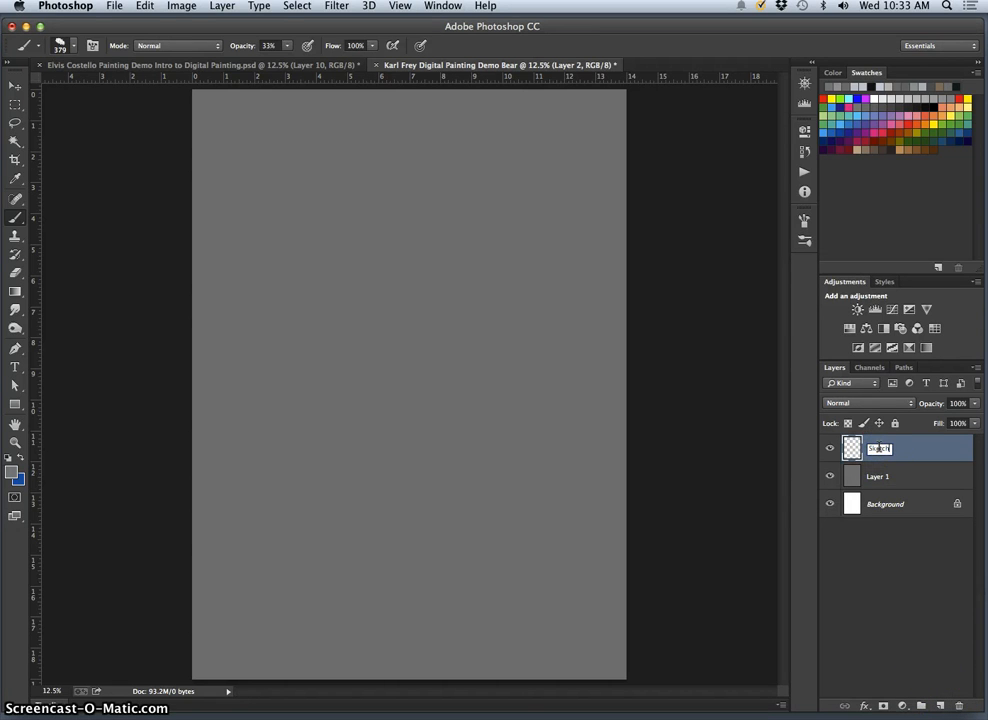
key(Return)
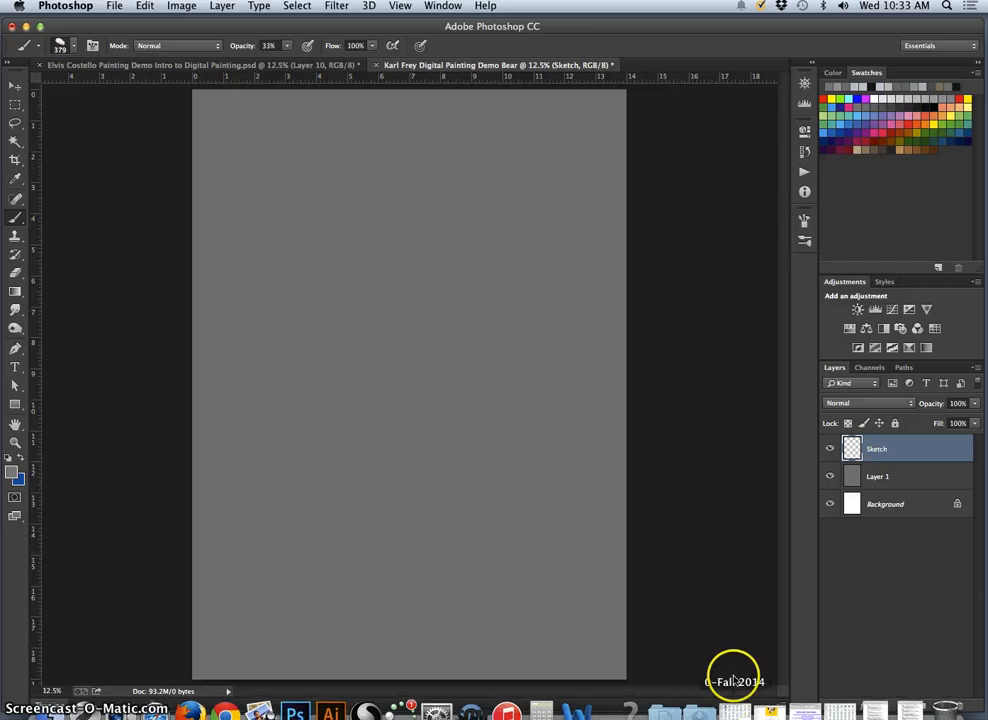
Step: Place Lorene.jpg from the Finder folder "12. Assignment 9 Intro to Digital Painting" into the bear document, enlarged to span the full canvas width
key(F11)
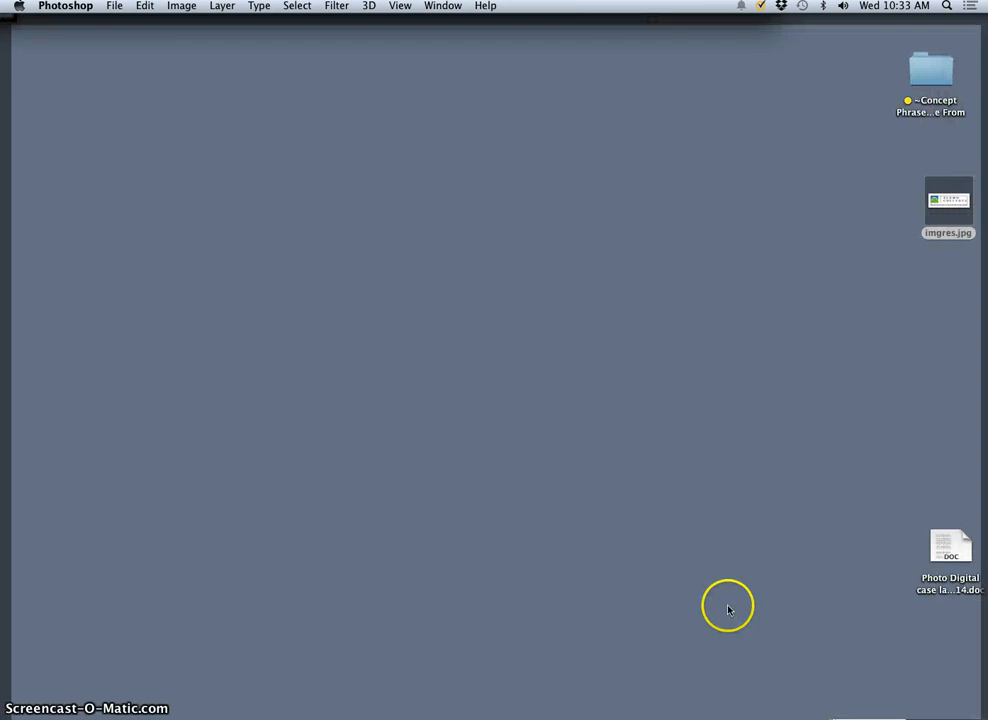
key(F11)
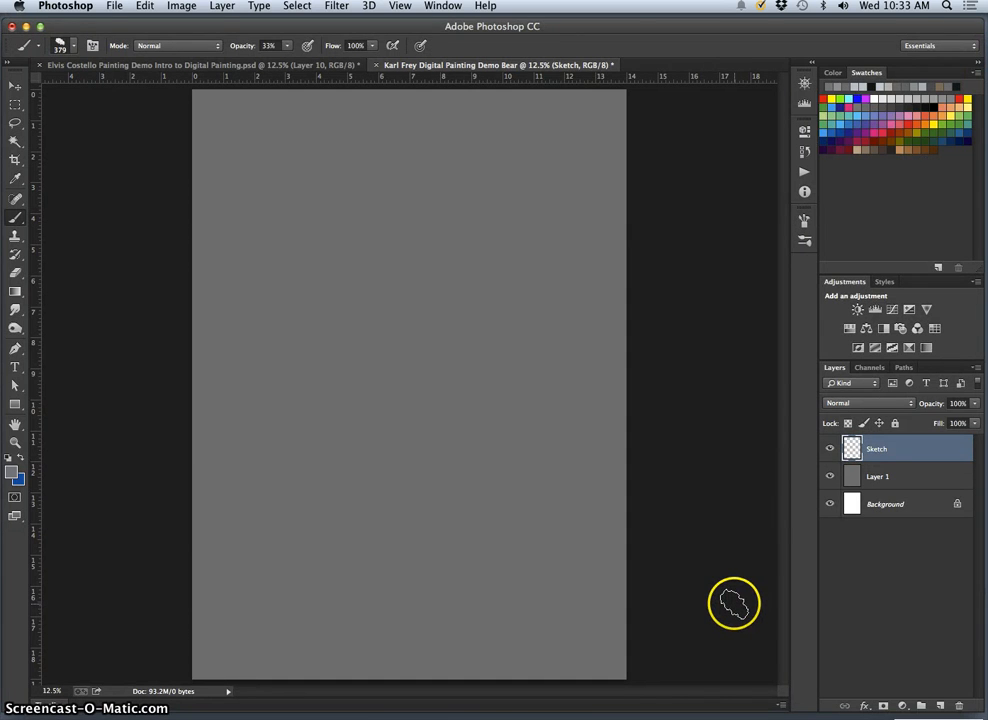
key(F3)
click(733, 600)
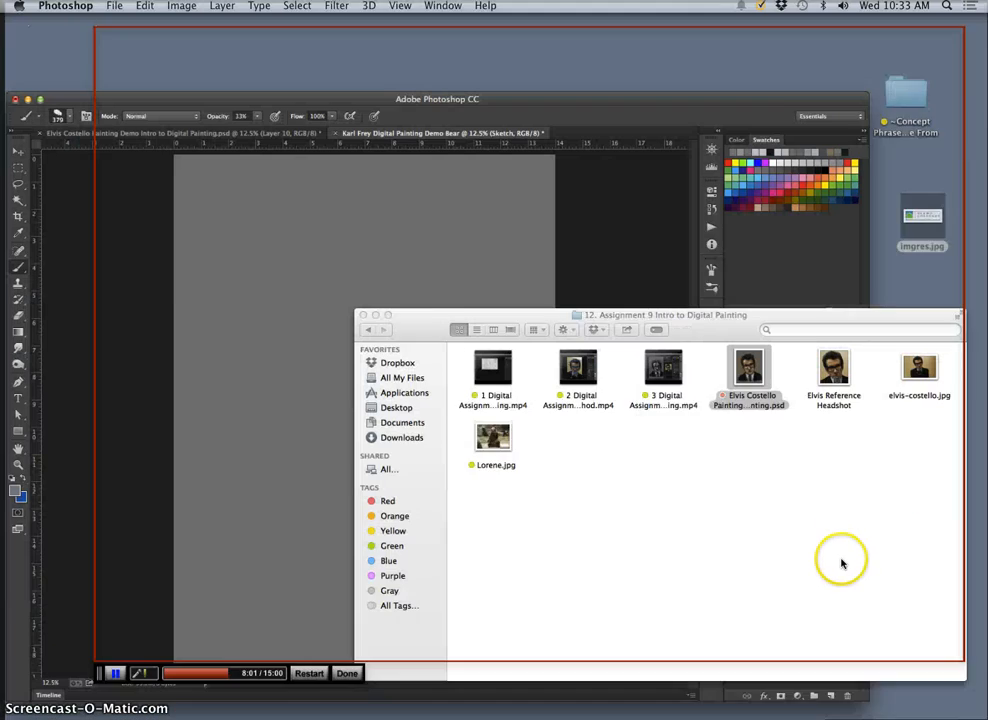
click(428, 415)
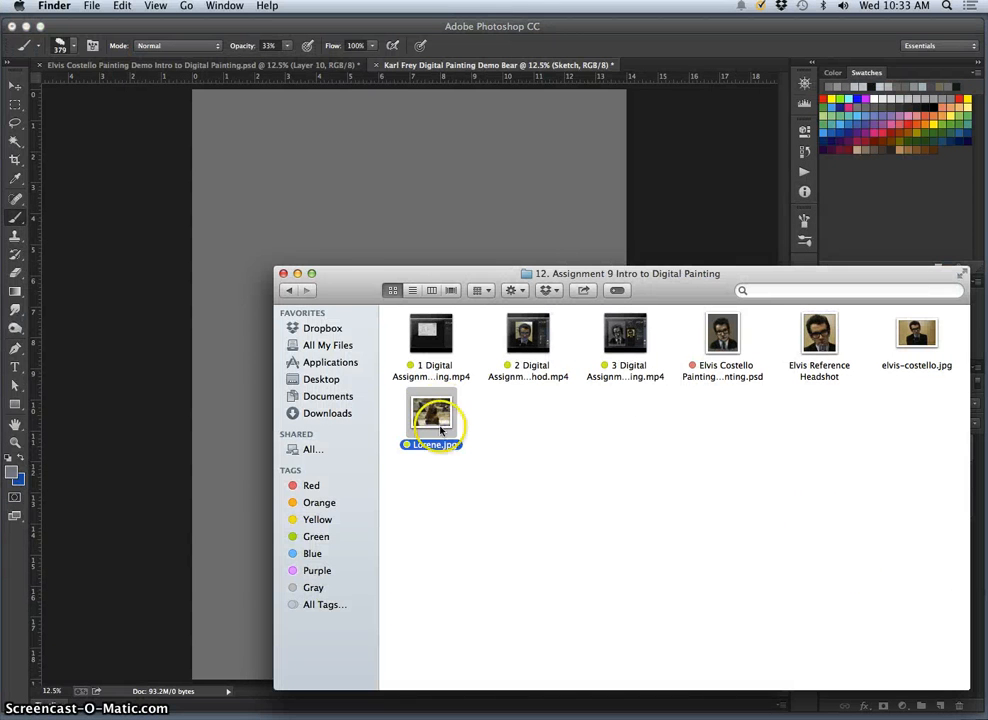
drag(369, 302, 330, 222)
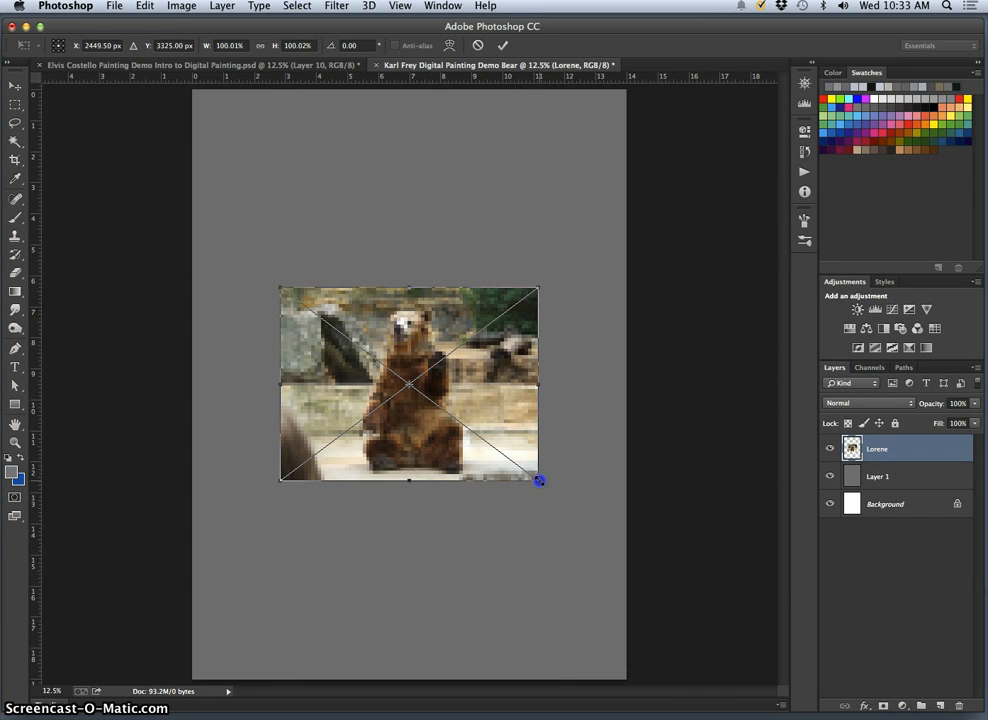
drag(540, 481, 686, 713)
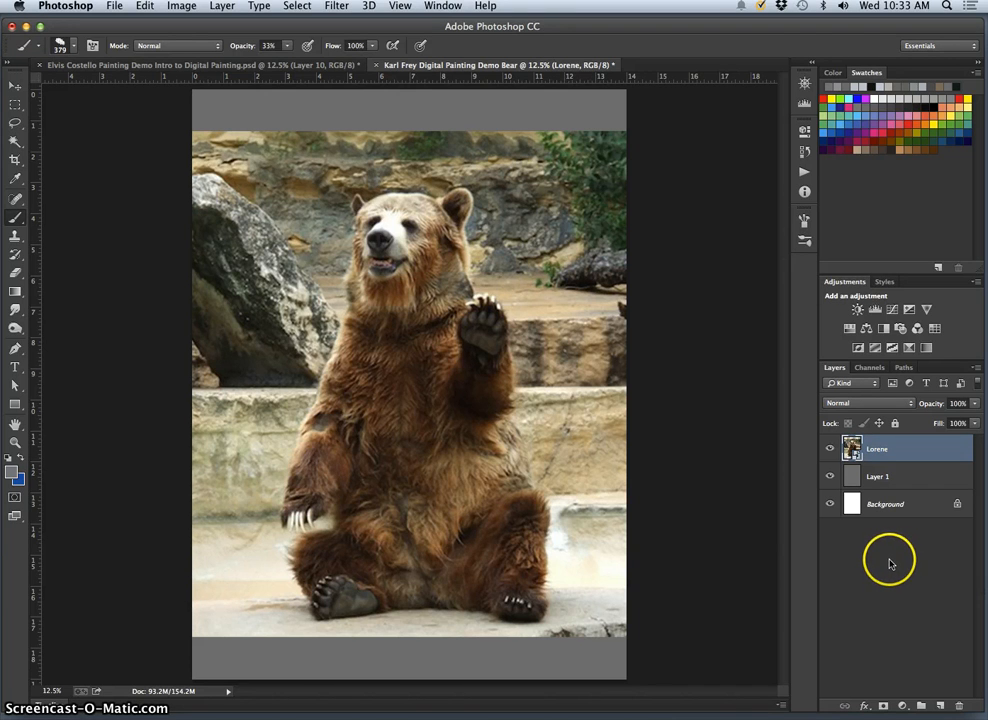
Step: Open Lorene.jpg from the Finder folder in Adobe Photoshop CC as a separate document
key(F3)
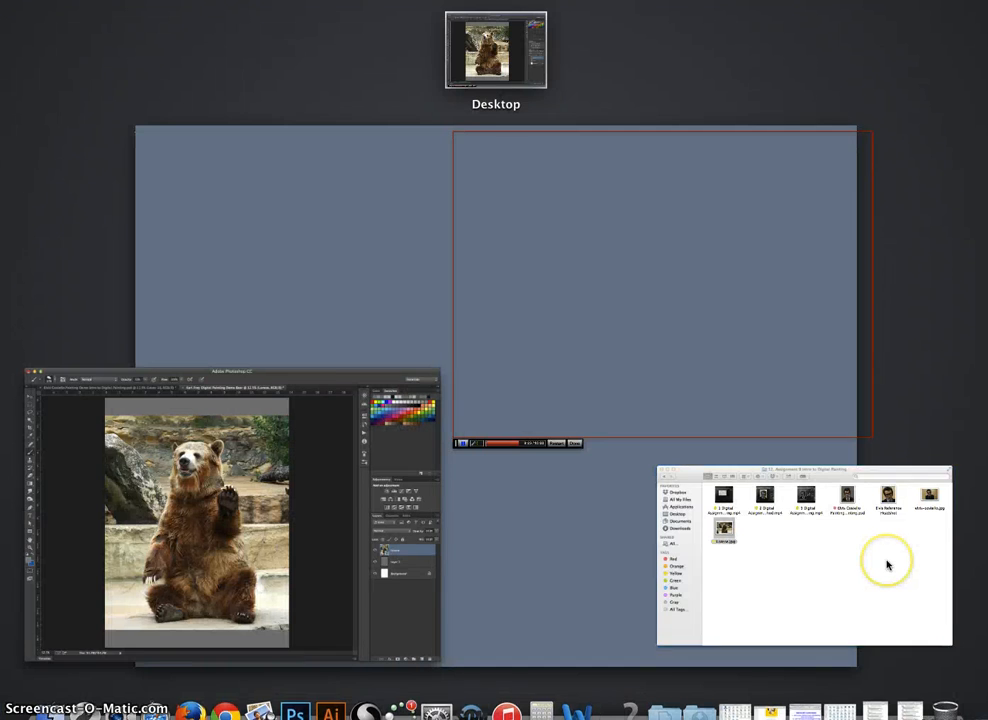
click(886, 565)
right_click(431, 417)
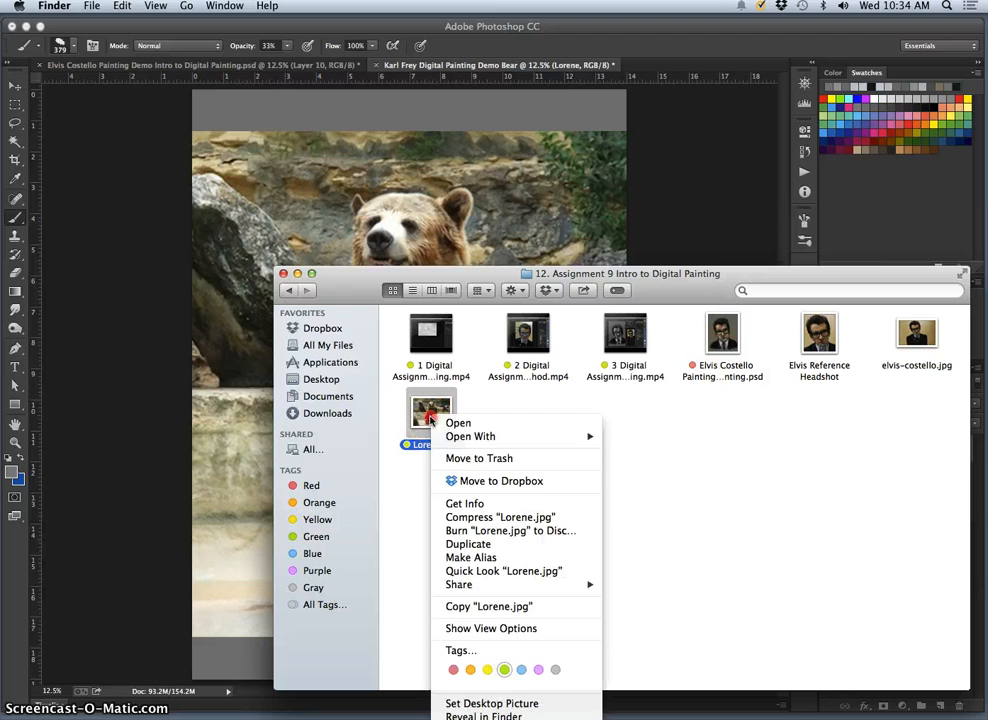
mouse_move(467, 437)
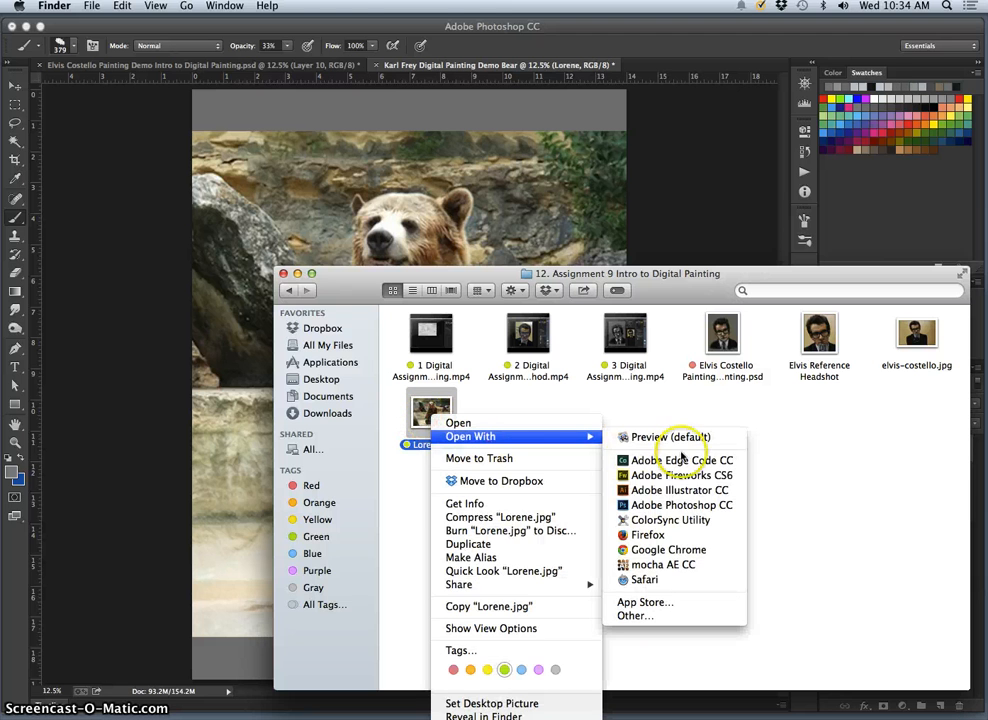
click(680, 503)
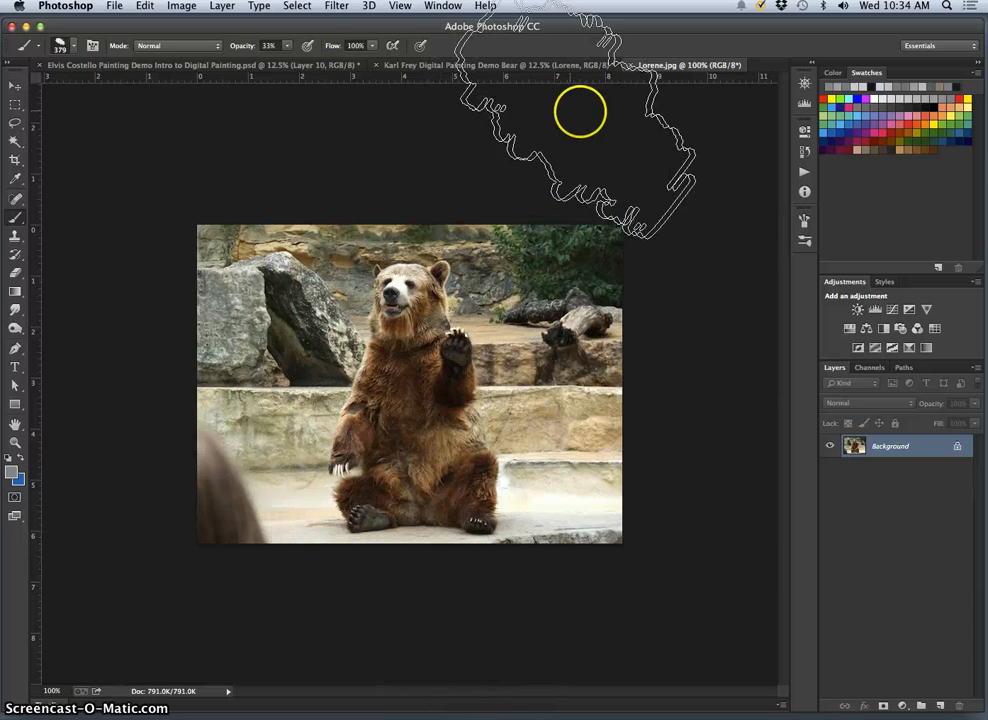
Step: Close the Elvis Costello painting document and save its changes
click(38, 65)
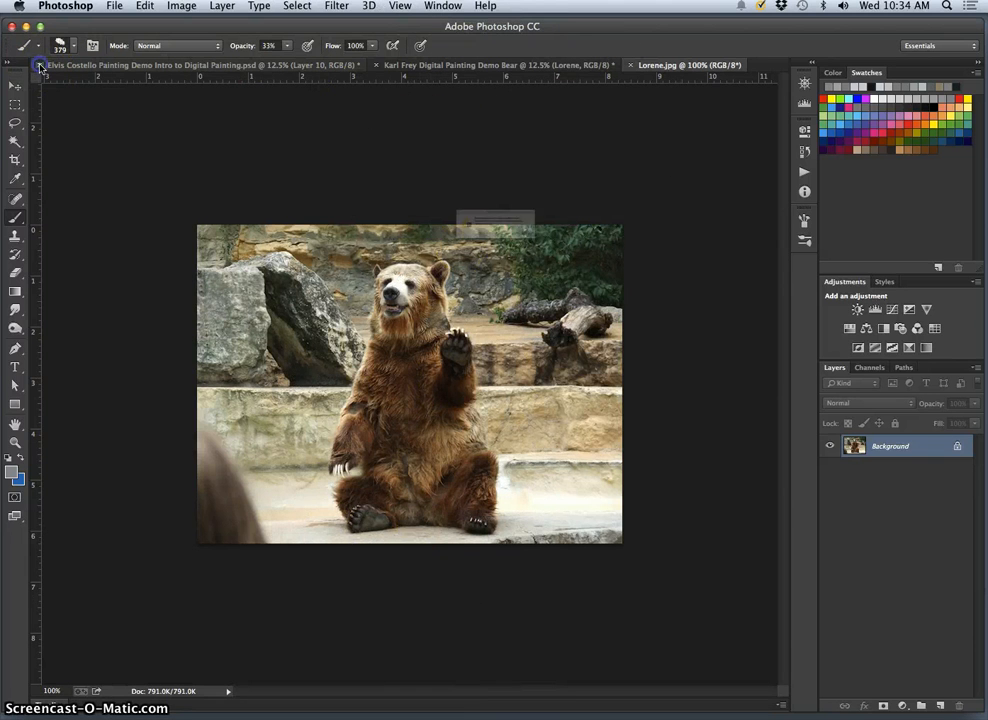
click(614, 260)
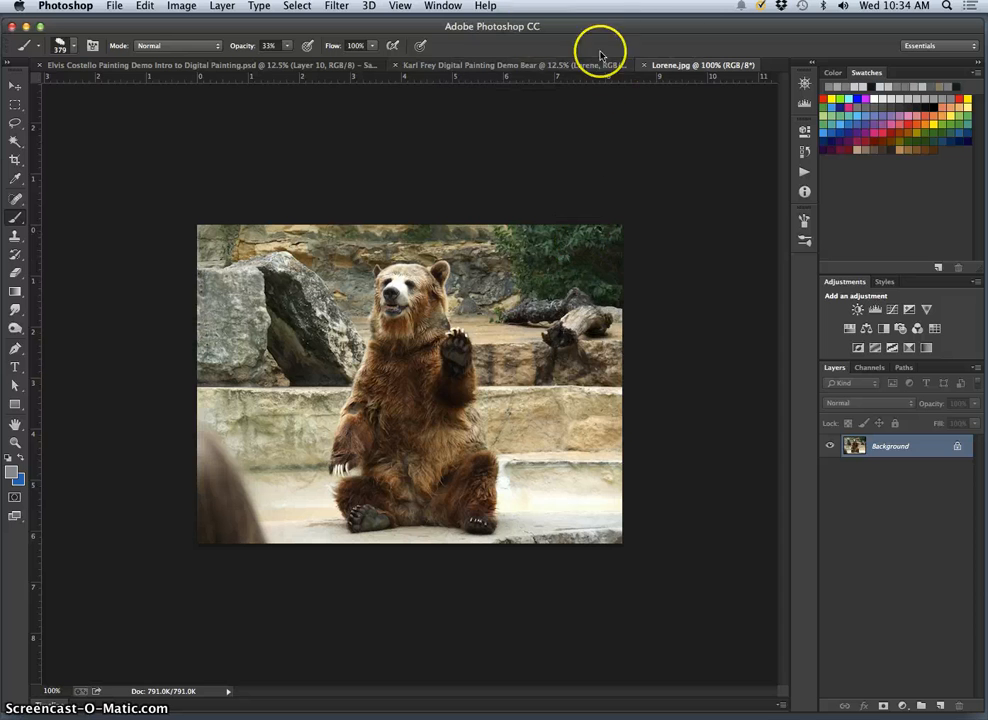
click(443, 6)
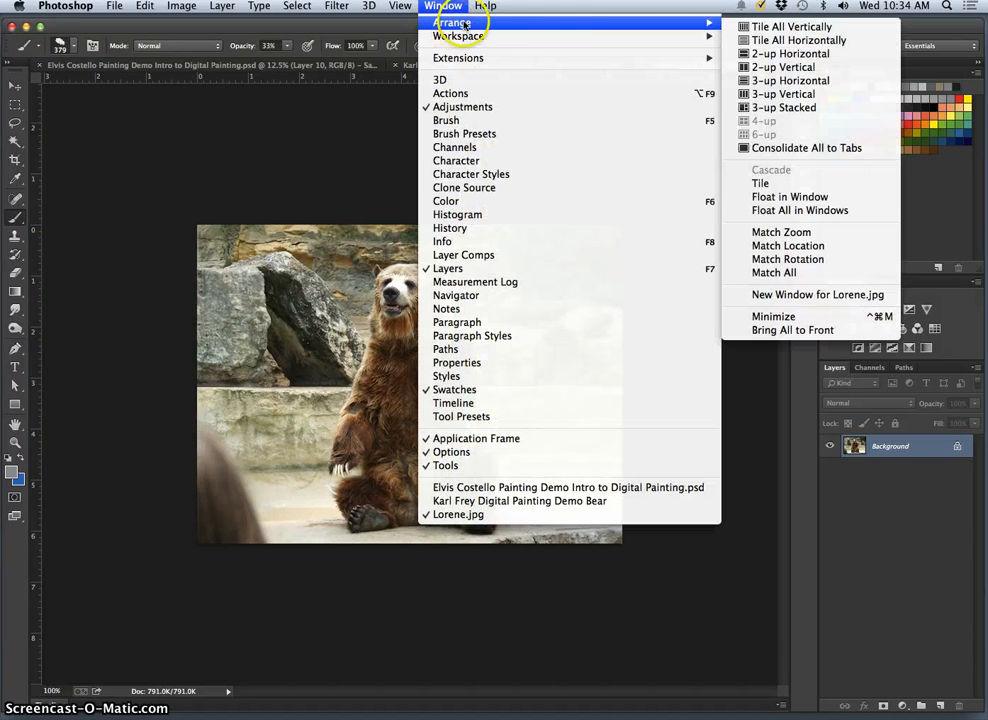
mouse_move(470, 36)
mouse_move(710, 22)
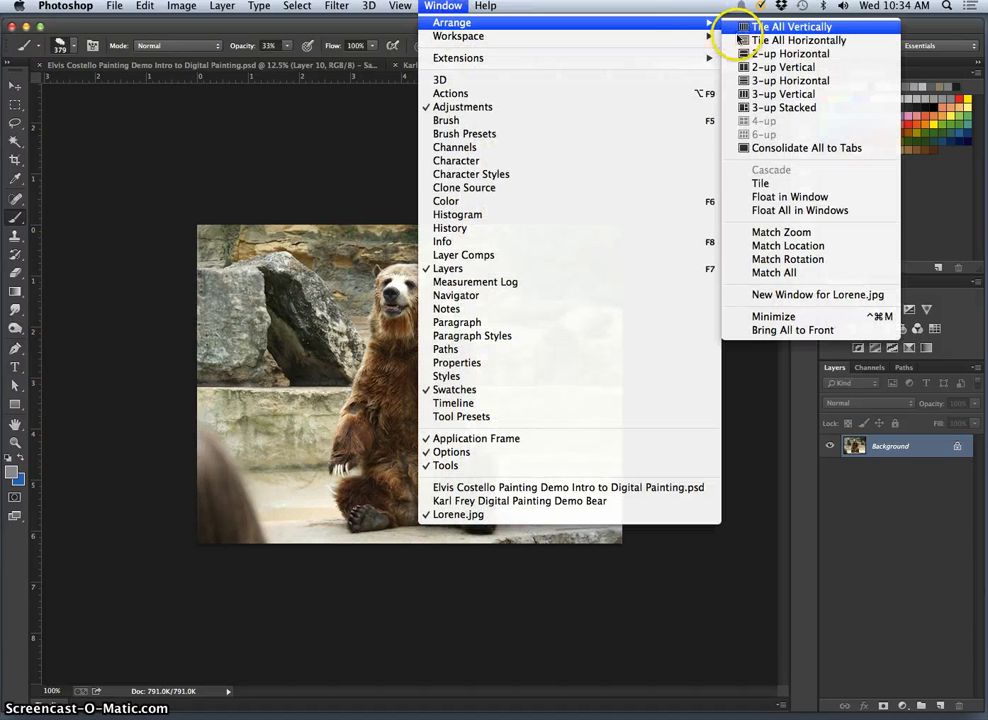
click(315, 56)
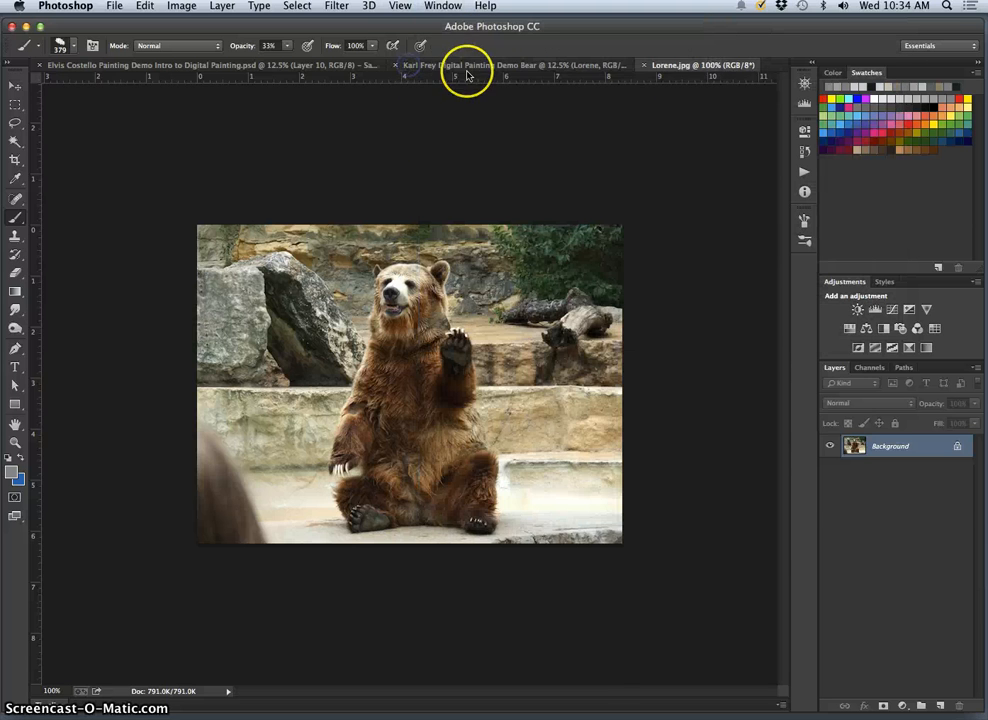
Step: Hide the Lorene photo layer in the bear document and compare the bare gray canvas with Lorene.jpg
click(465, 70)
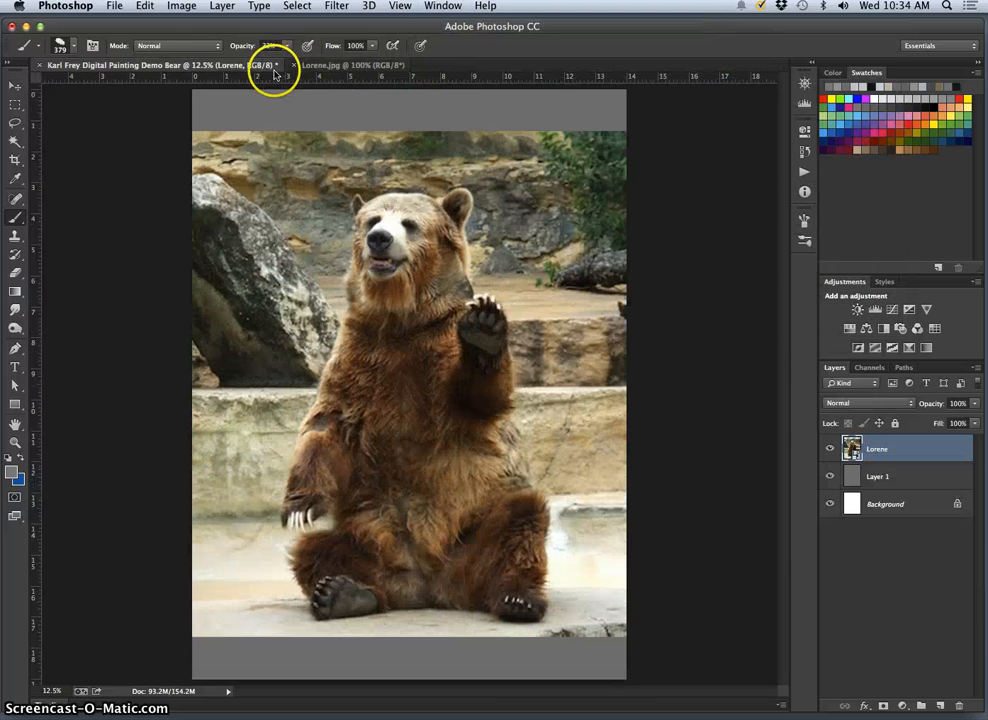
click(830, 449)
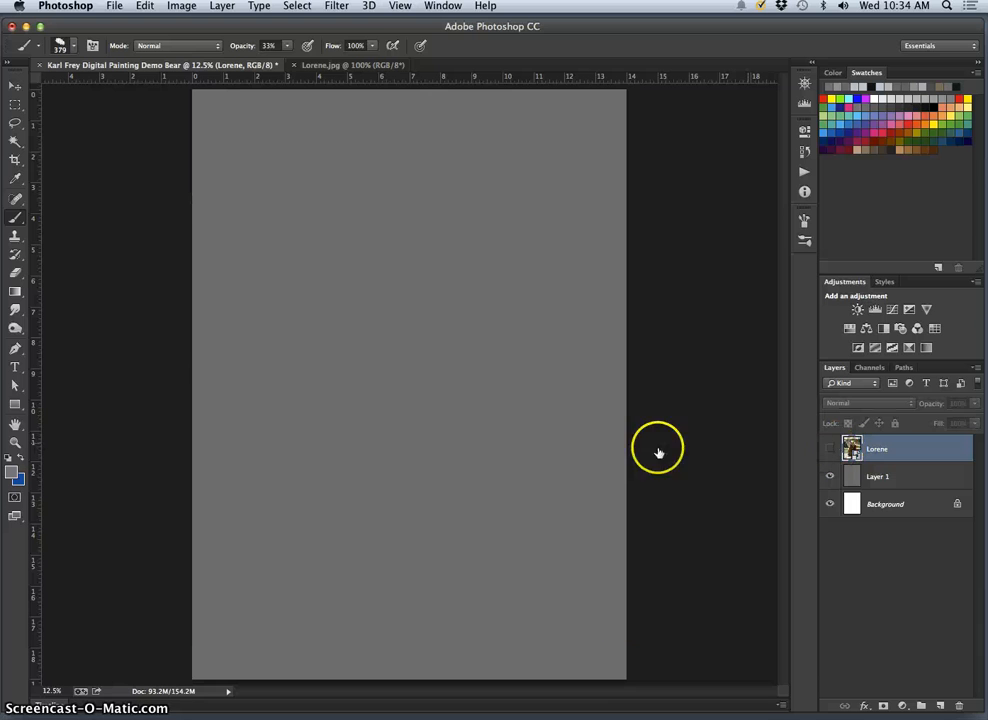
click(350, 63)
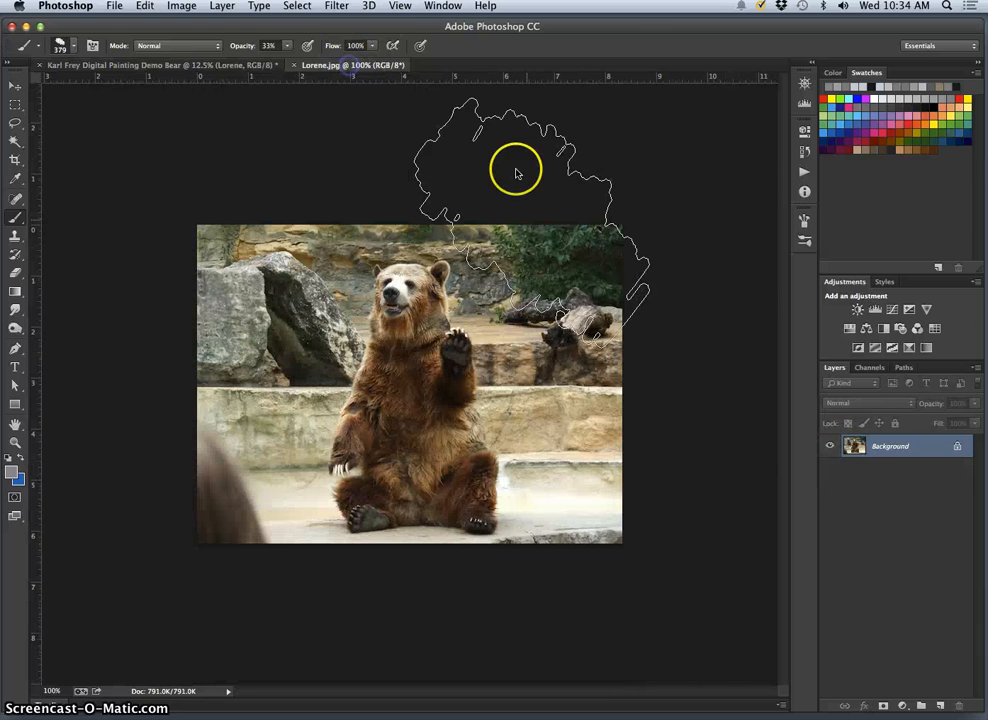
click(203, 65)
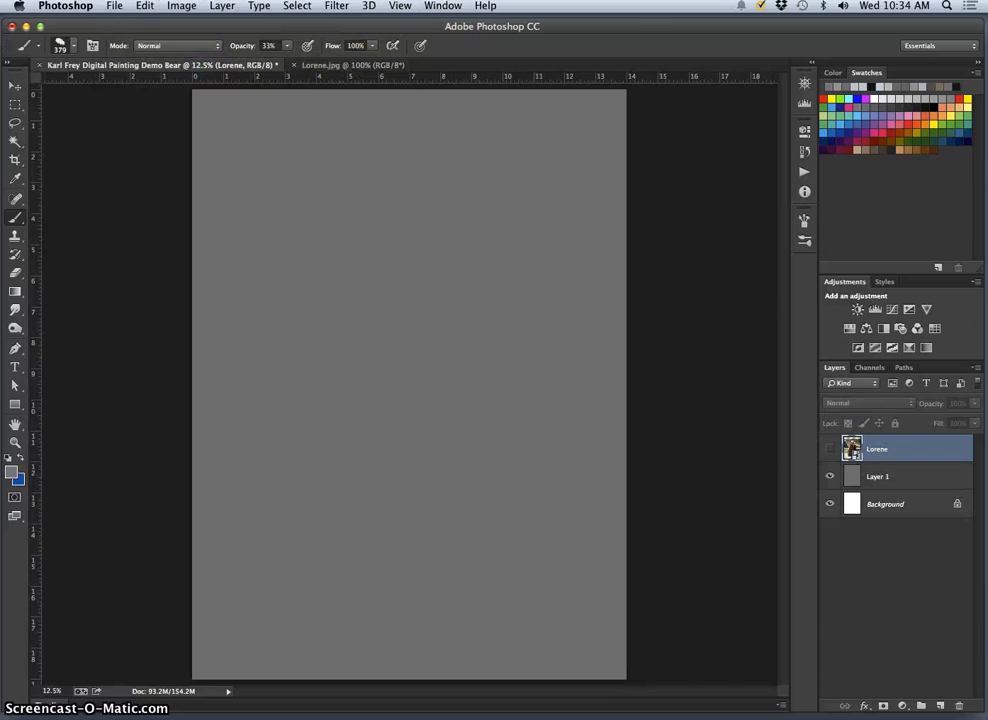
Step: Arrange the bear document and Lorene.jpg as 2-up Vertical, and widen the bear document's pane until its full canvas width fits
click(441, 7)
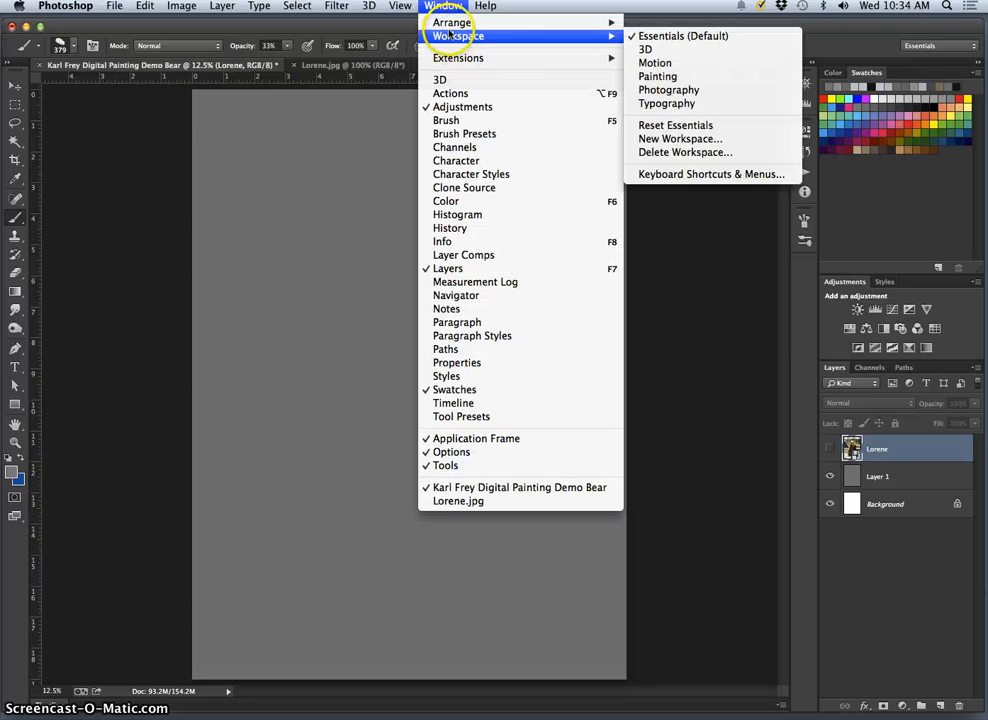
mouse_move(598, 24)
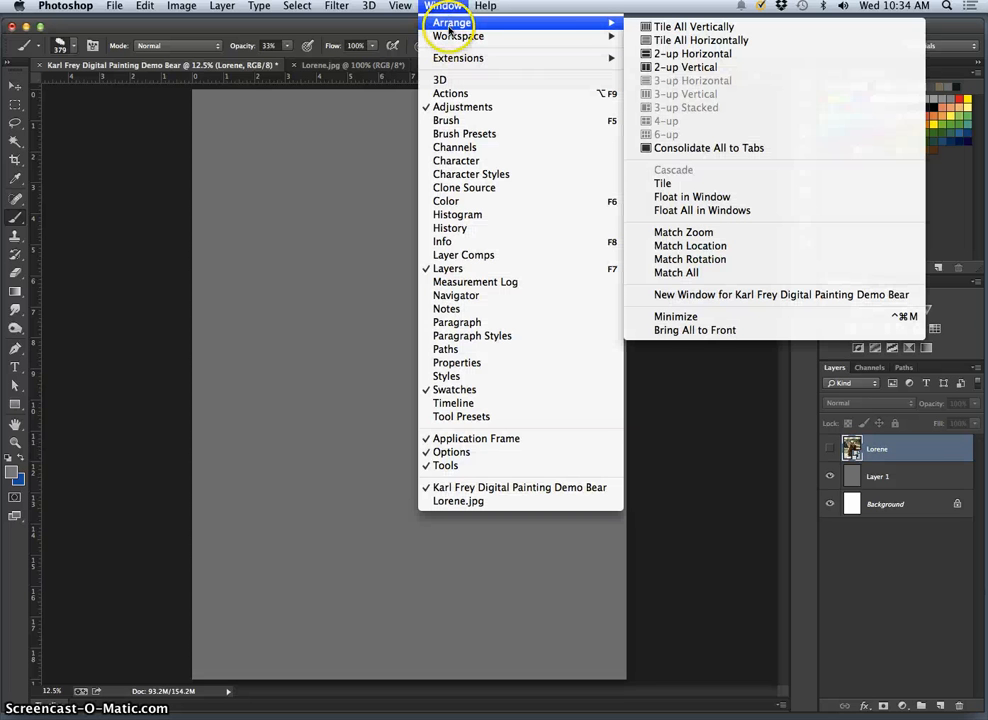
click(683, 67)
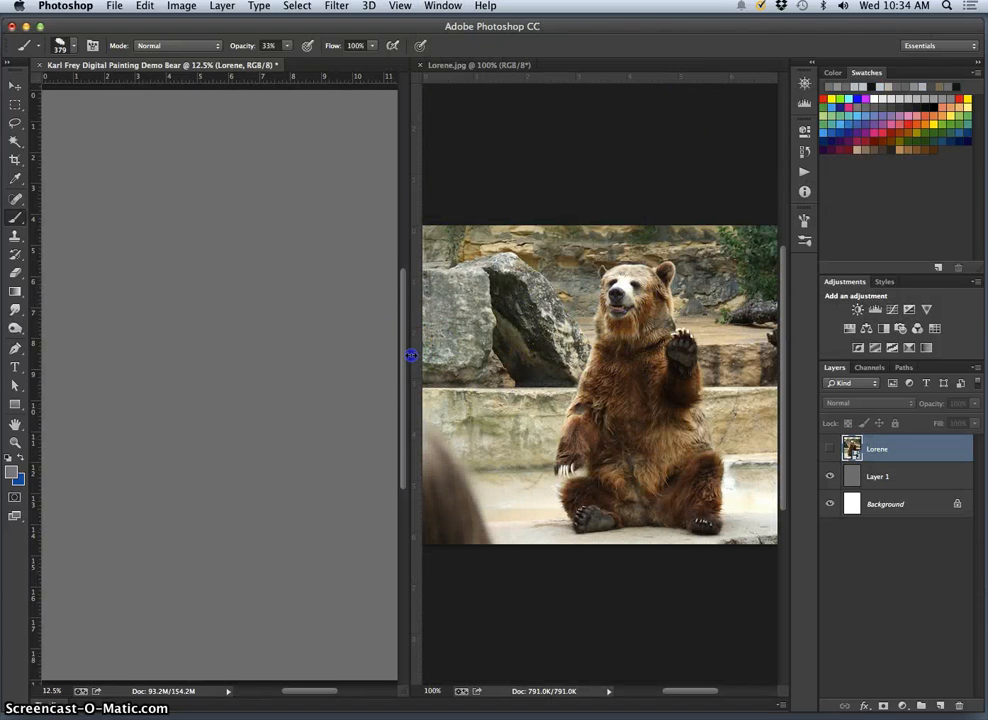
drag(411, 355, 567, 353)
Step: Show the Lorene layer in the bear document and bring the whole bear into view in the Lorene.jpg pane
click(827, 452)
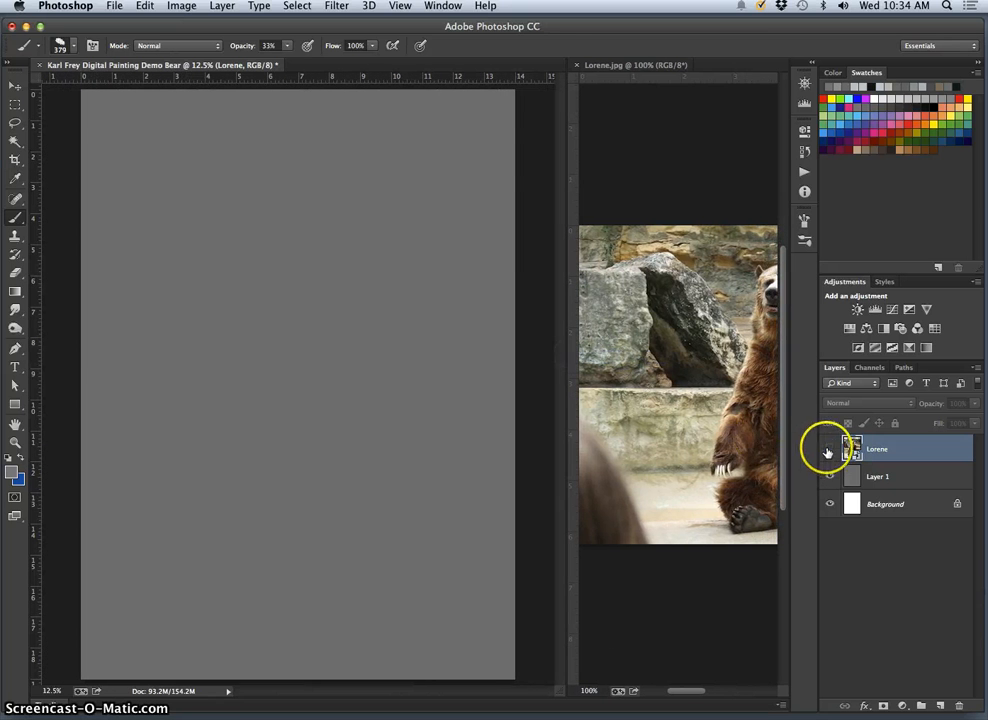
click(727, 388)
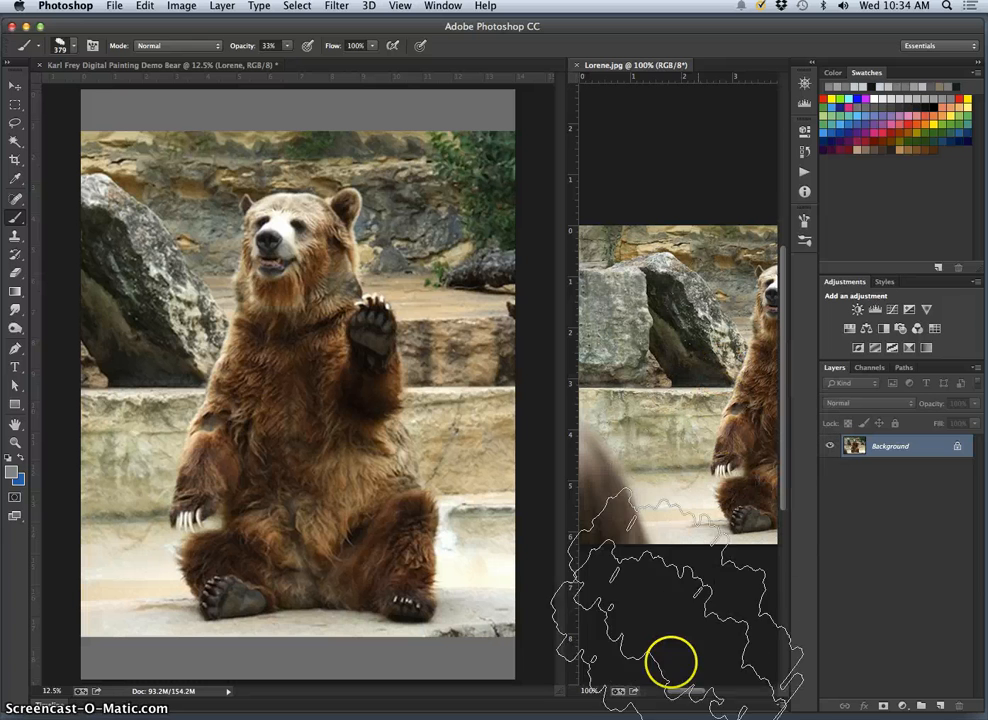
drag(691, 692, 716, 688)
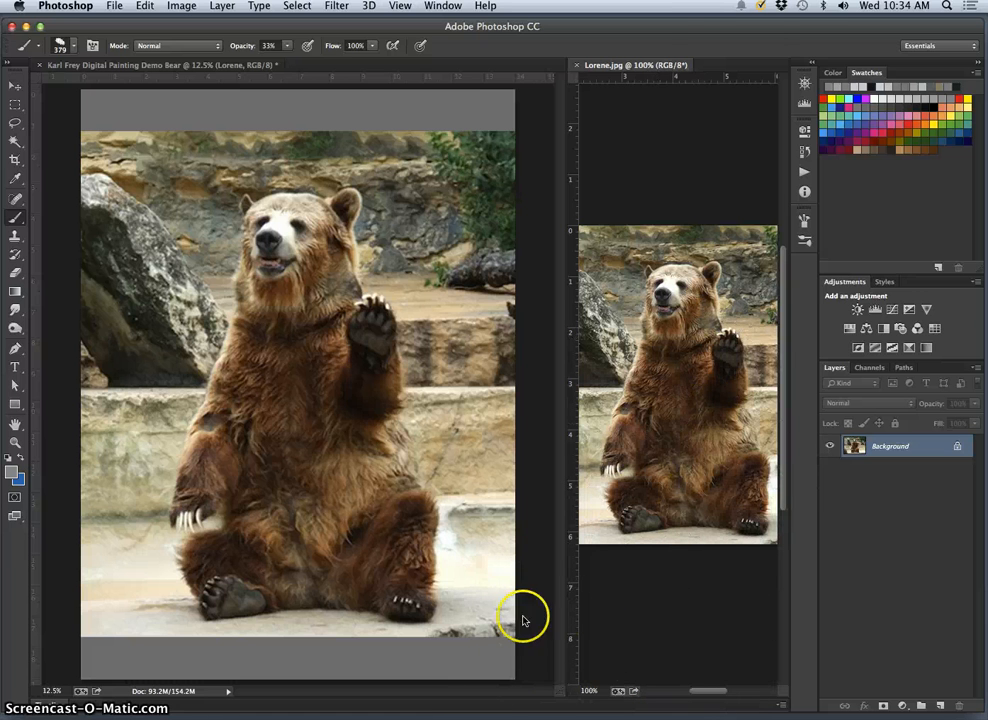
Step: Zoom the bear document to 11.65% with the Navigator so the entire canvas is in view
click(806, 83)
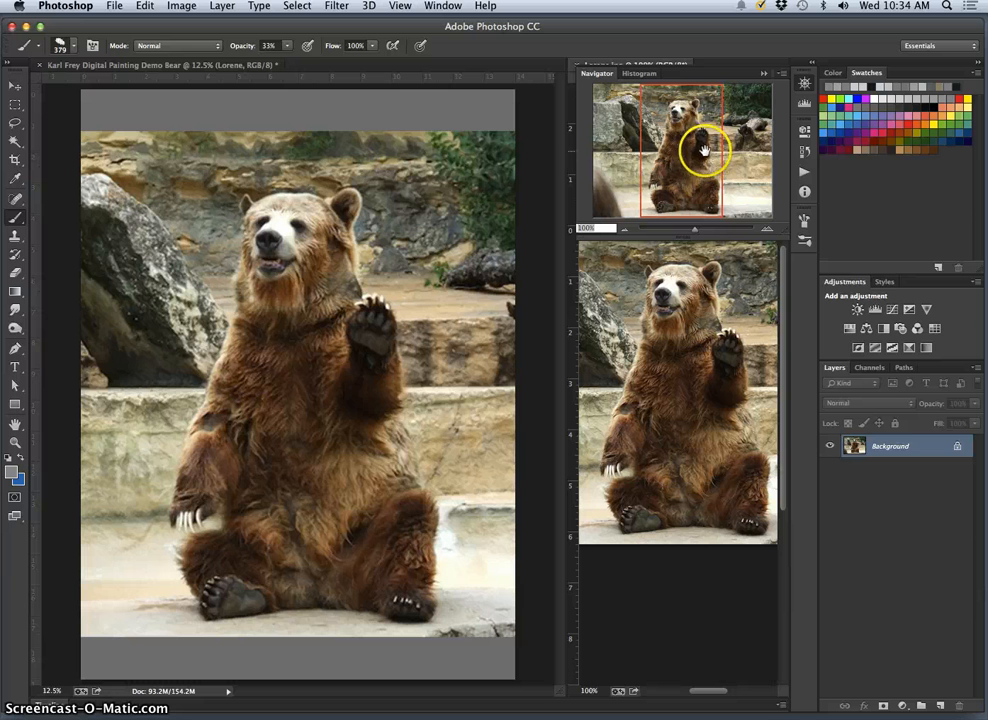
click(198, 68)
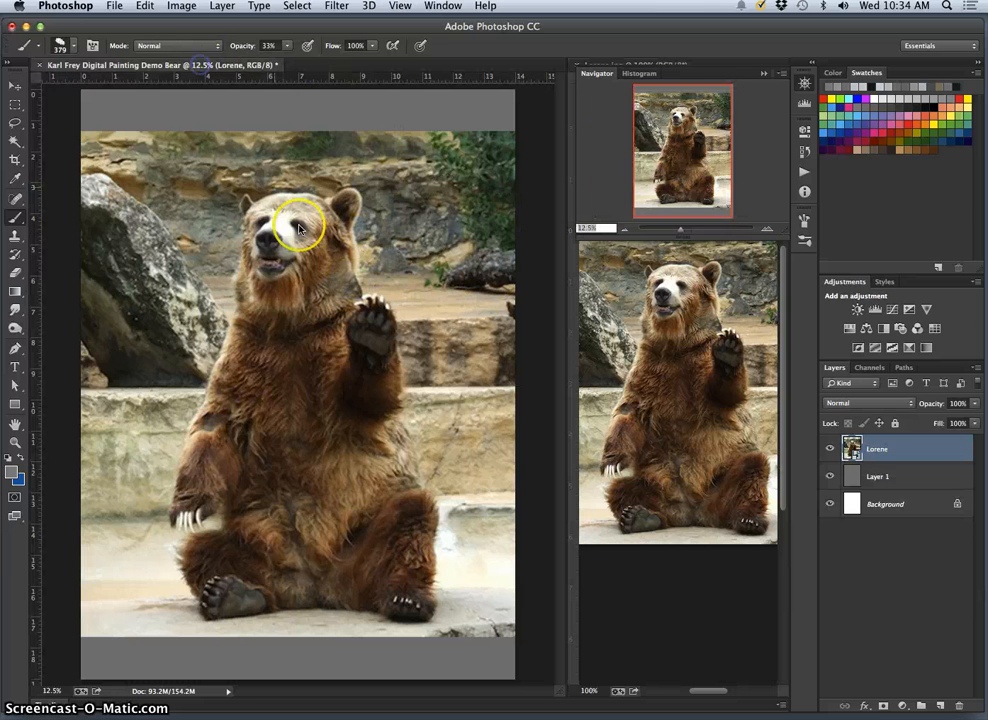
mouse_move(692, 233)
mouse_down()
mouse_move(684, 227)
mouse_move(694, 229)
mouse_up()
drag(688, 172, 694, 137)
mouse_move(688, 230)
mouse_down()
mouse_move(674, 225)
mouse_move(681, 230)
mouse_up()
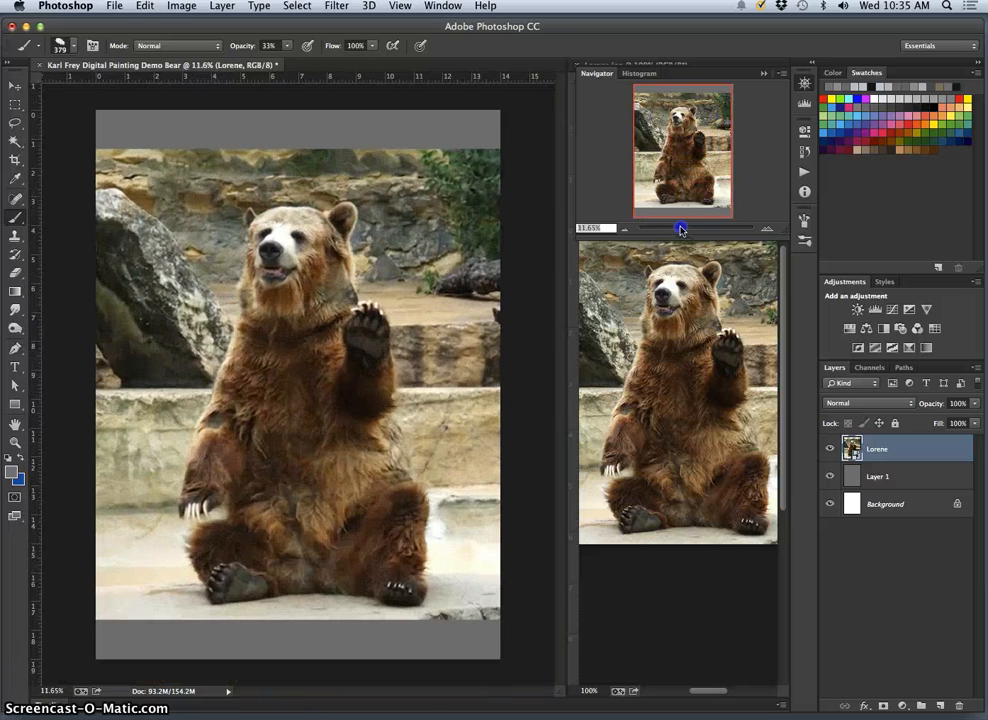
Step: Add an empty layer above the Lorene layer and set the foreground color to bright red
click(942, 706)
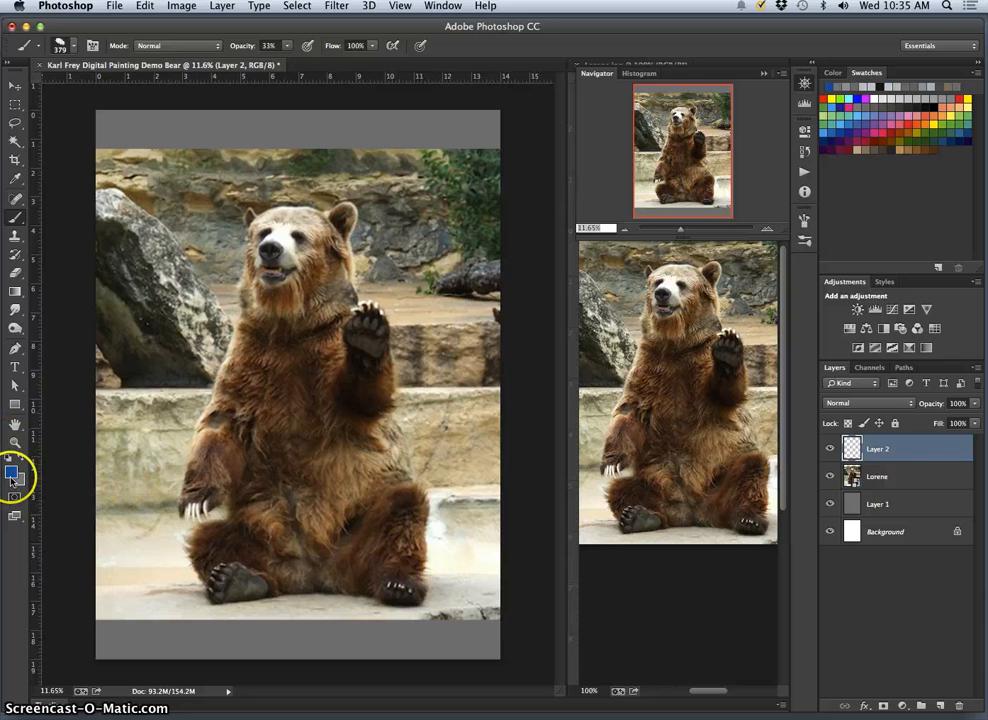
click(12, 474)
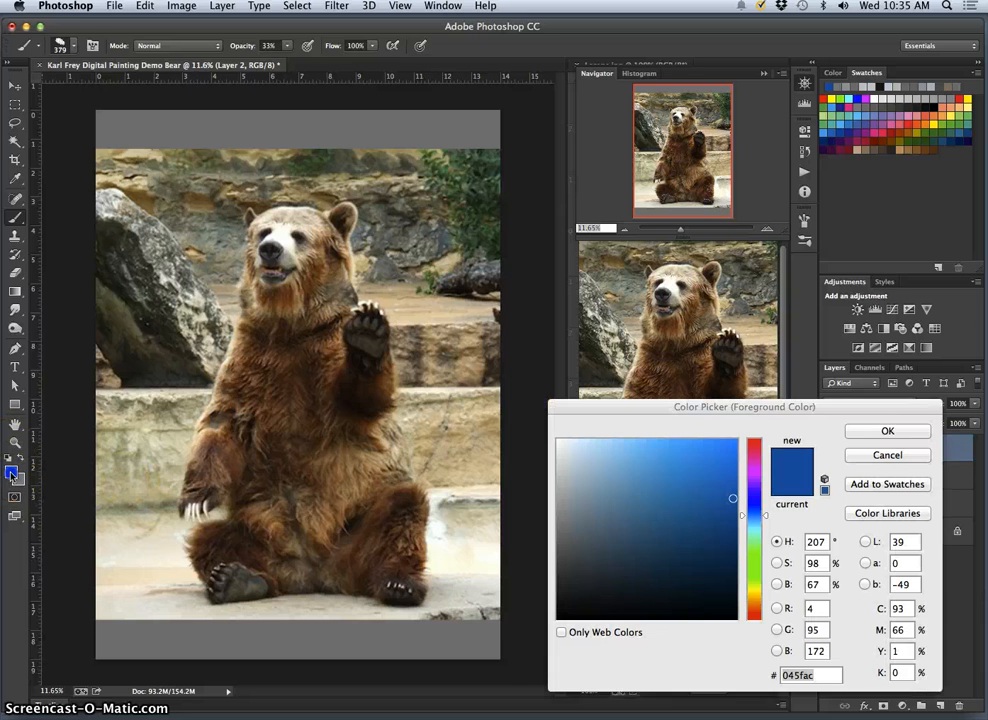
click(958, 108)
click(887, 431)
Step: Set the Brush tool to 79% opacity and a size of 121 px
key(b)
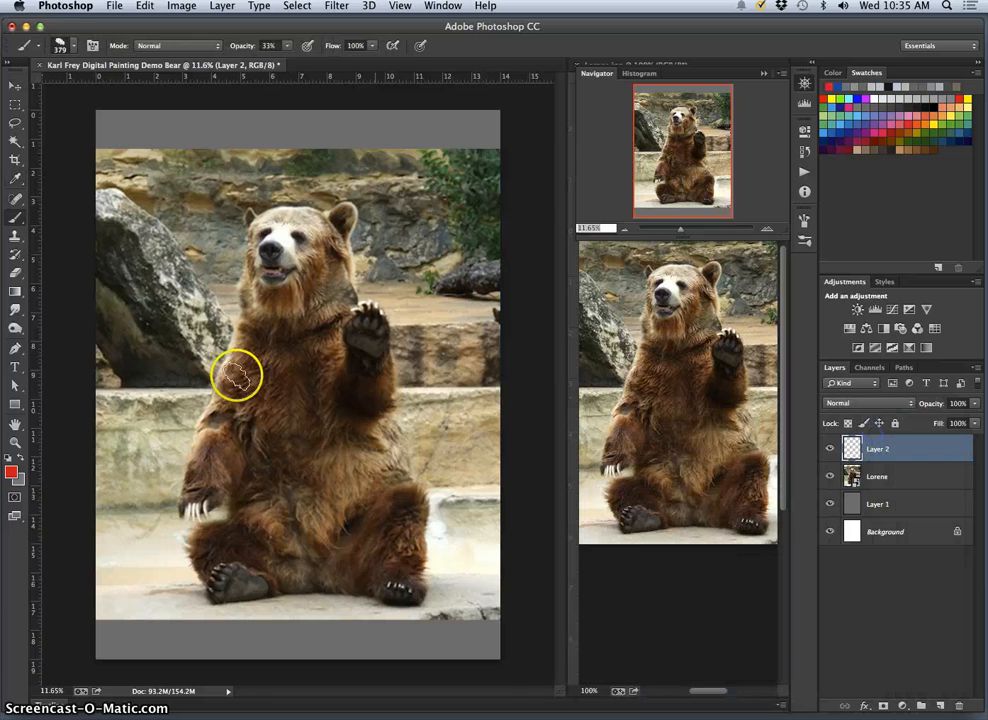
click(287, 46)
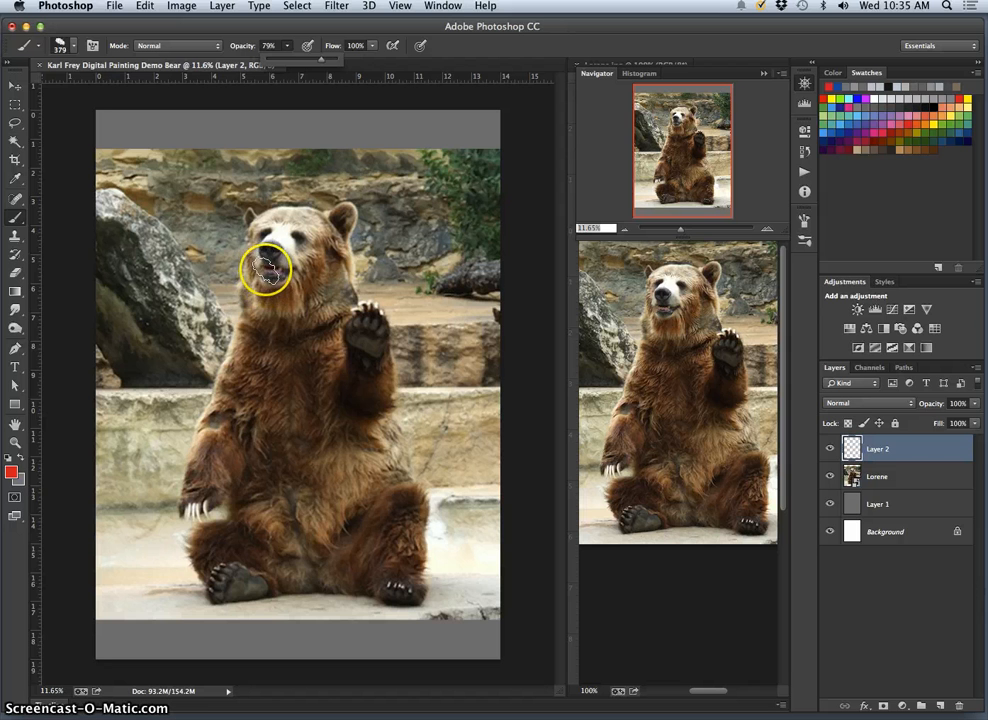
right_click(222, 285)
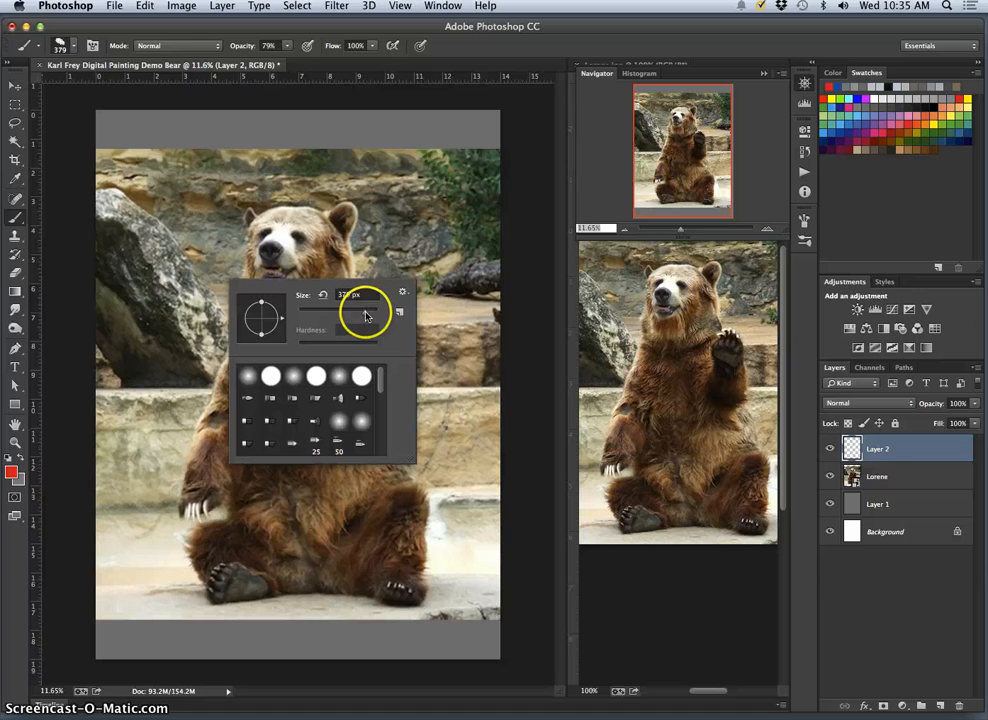
drag(328, 317, 329, 313)
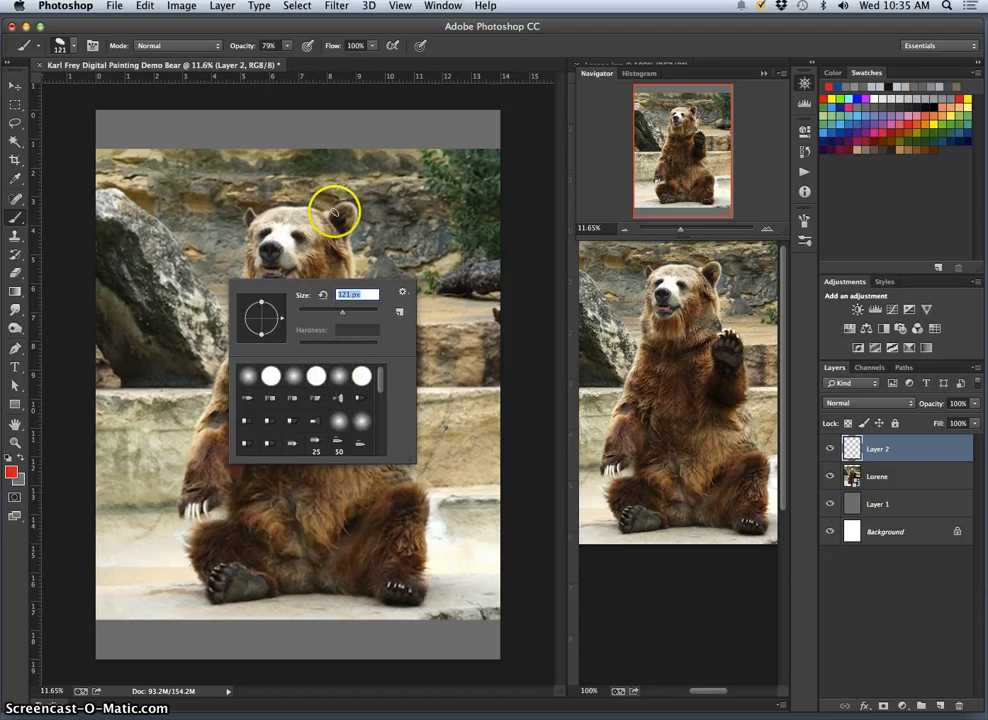
Step: In the brush's Shape Dynamics, set Angle Jitter to 9%, Roundness Jitter to 21%, Minimum Roundness to 22% and Minimum Diameter to 8%
click(806, 241)
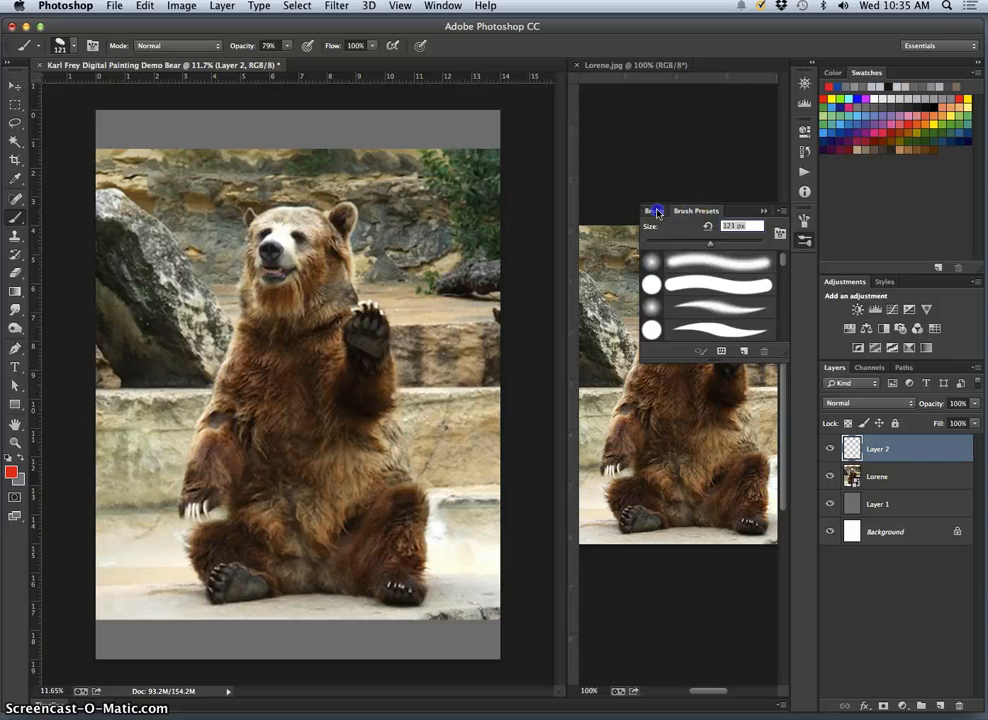
click(656, 212)
click(585, 263)
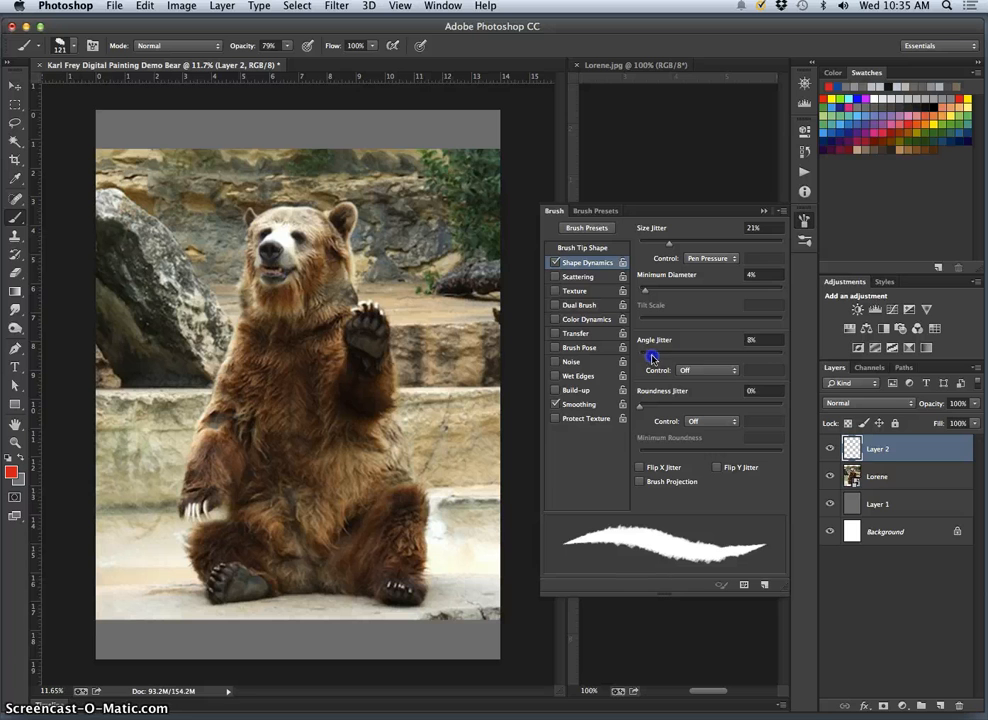
drag(652, 357, 653, 355)
drag(641, 404, 660, 407)
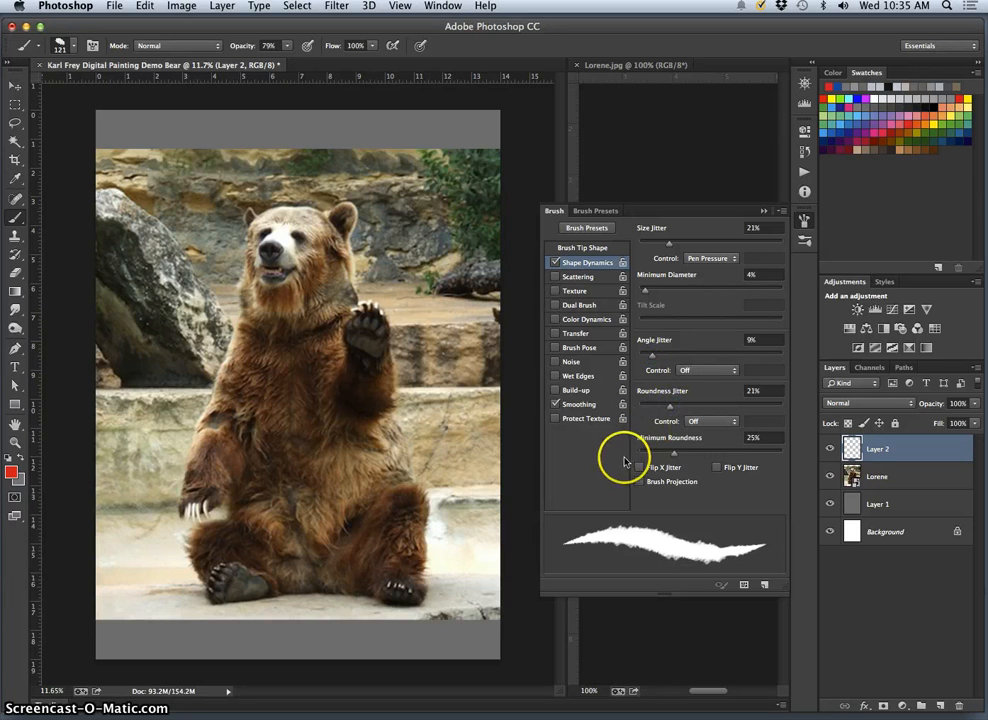
drag(675, 455, 675, 455)
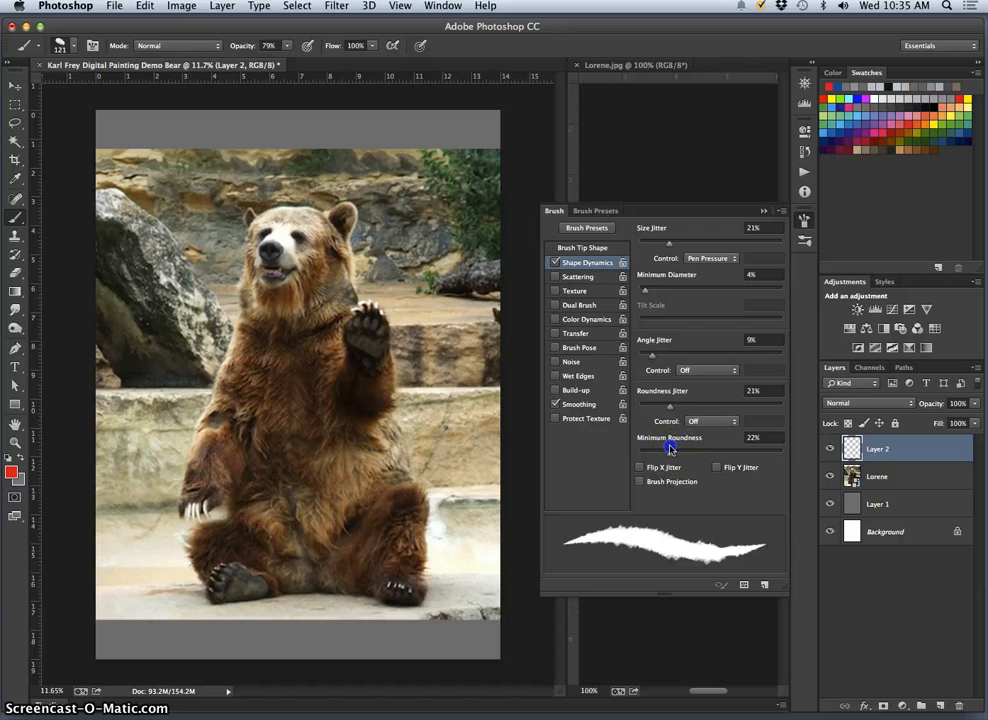
mouse_move(646, 288)
mouse_down()
mouse_move(676, 289)
mouse_move(652, 289)
mouse_up()
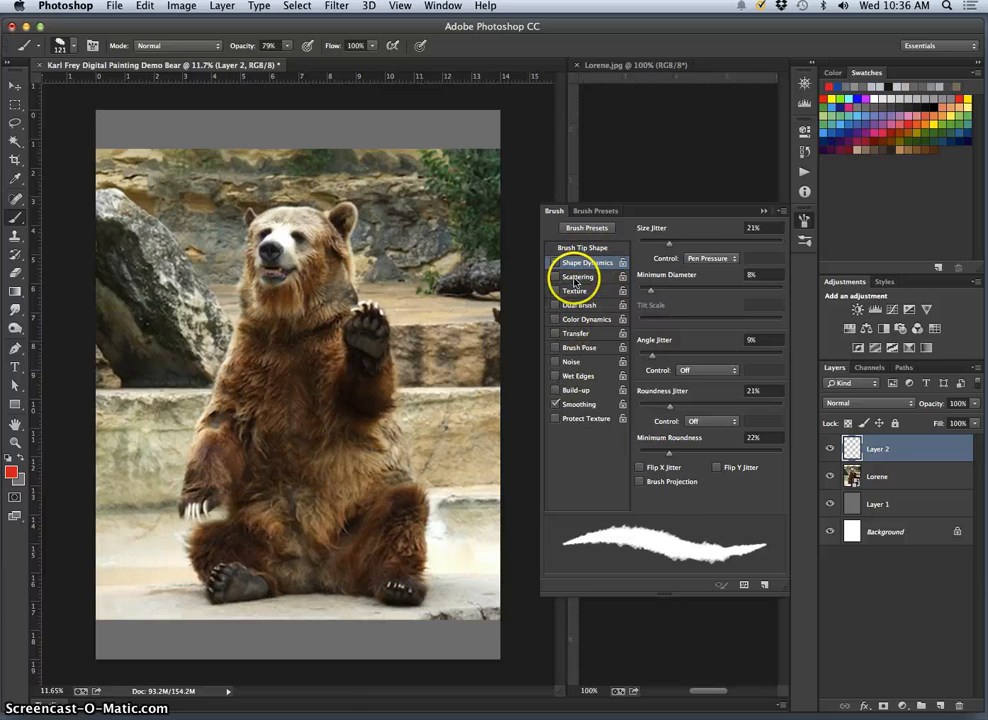
Step: Try the Scattering option on the brush, turn it off again and return to the Shape Dynamics settings
click(576, 278)
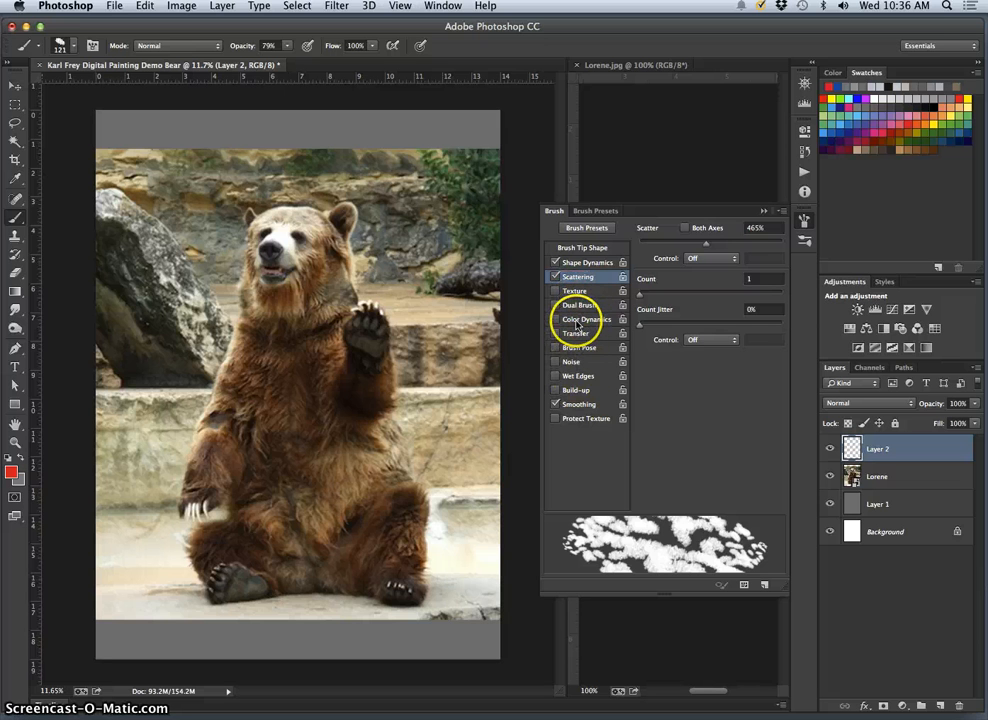
click(555, 277)
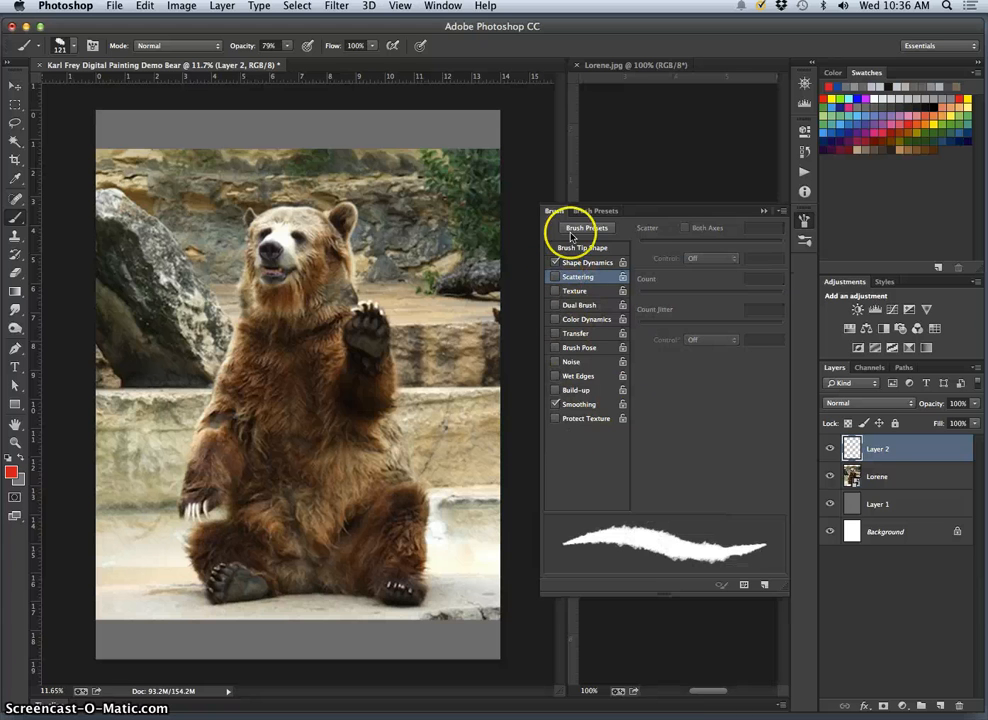
click(585, 262)
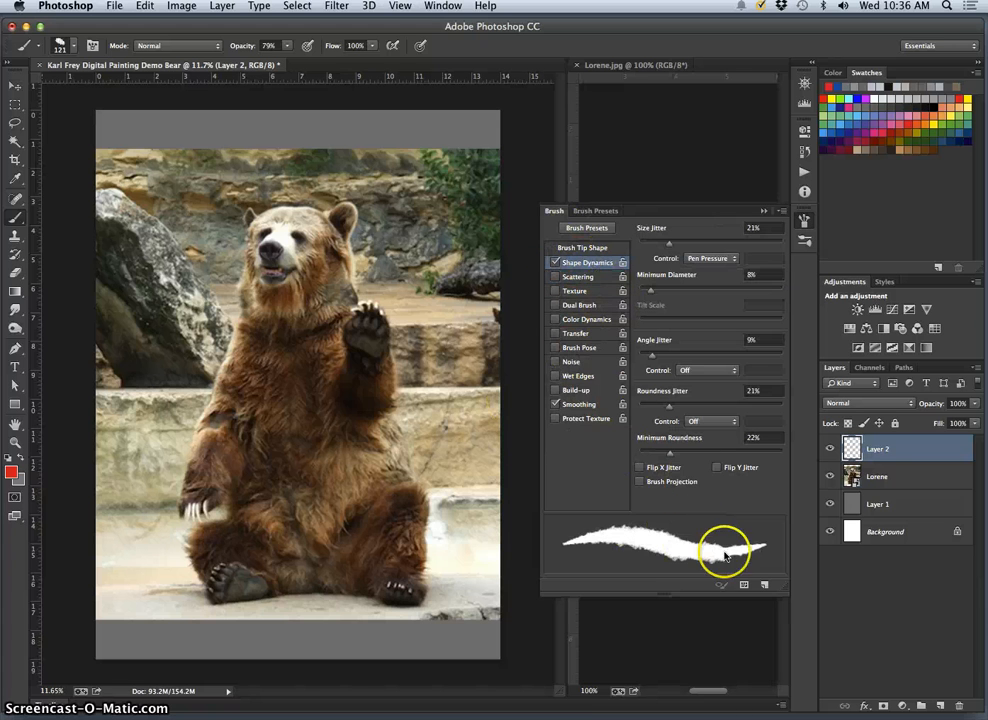
Step: Outline the bear's head, neck and torso with simple red shapes over the photo on Layer 2
click(765, 210)
click(806, 88)
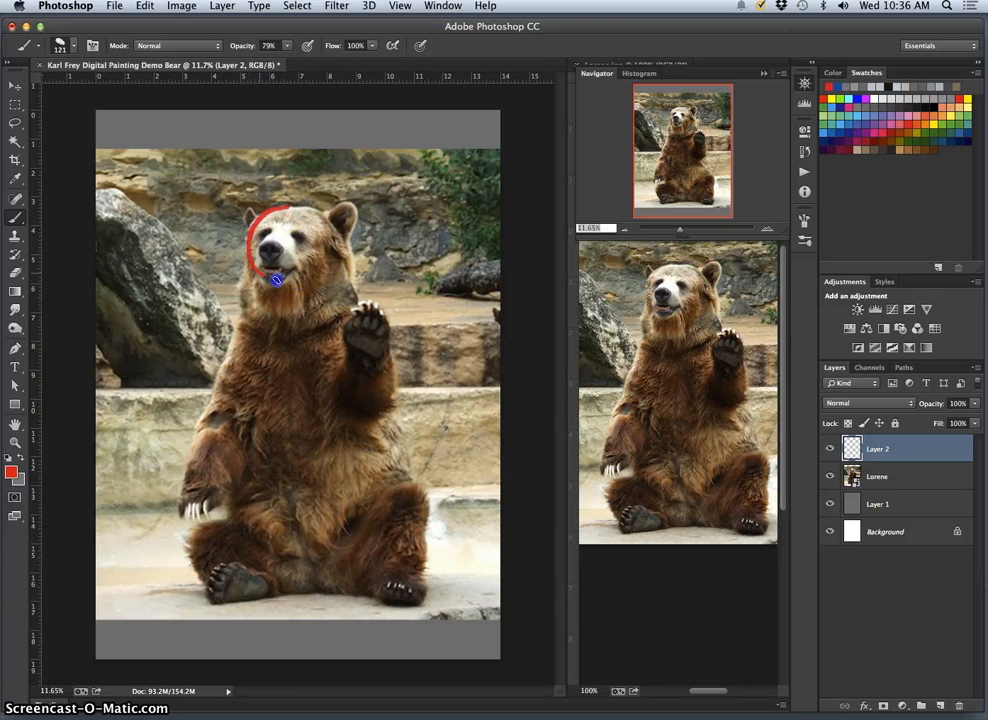
drag(319, 213, 292, 209)
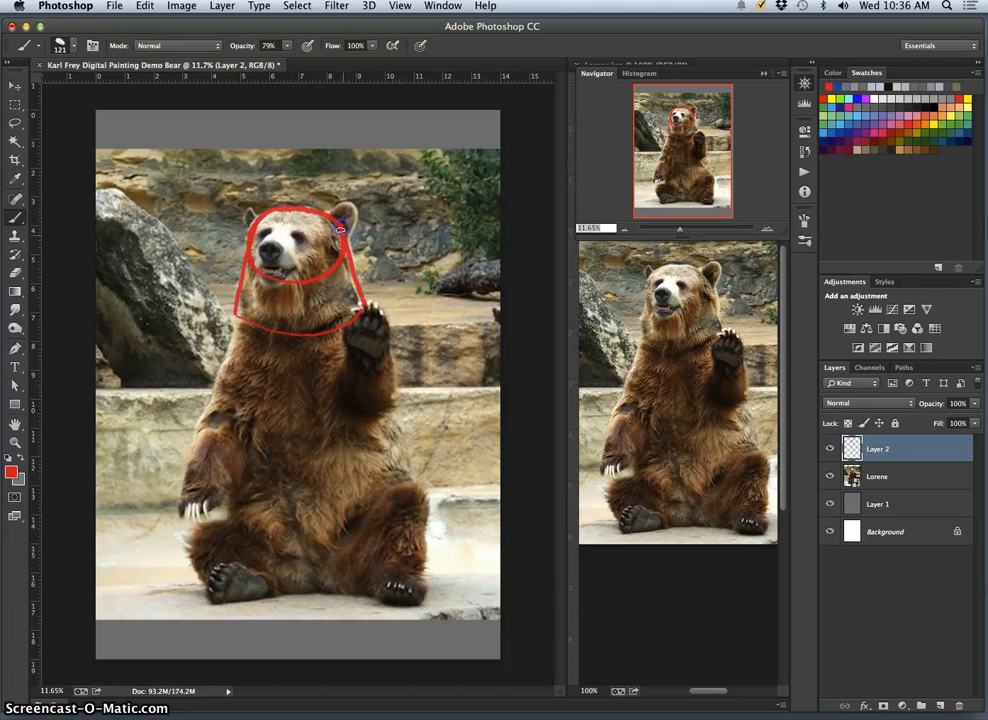
drag(240, 322, 225, 367)
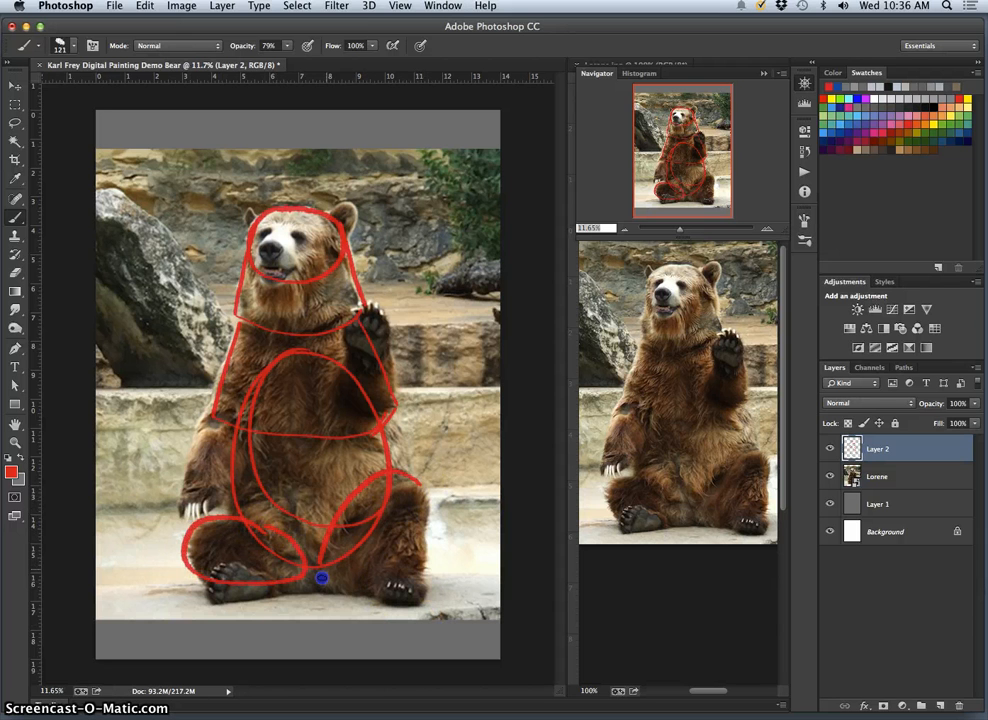
Step: Block in the bear's legs, arms, paws, feet and hips with red shapes on Layer 2
mouse_move(383, 583)
mouse_down()
mouse_move(426, 521)
mouse_move(428, 495)
mouse_up()
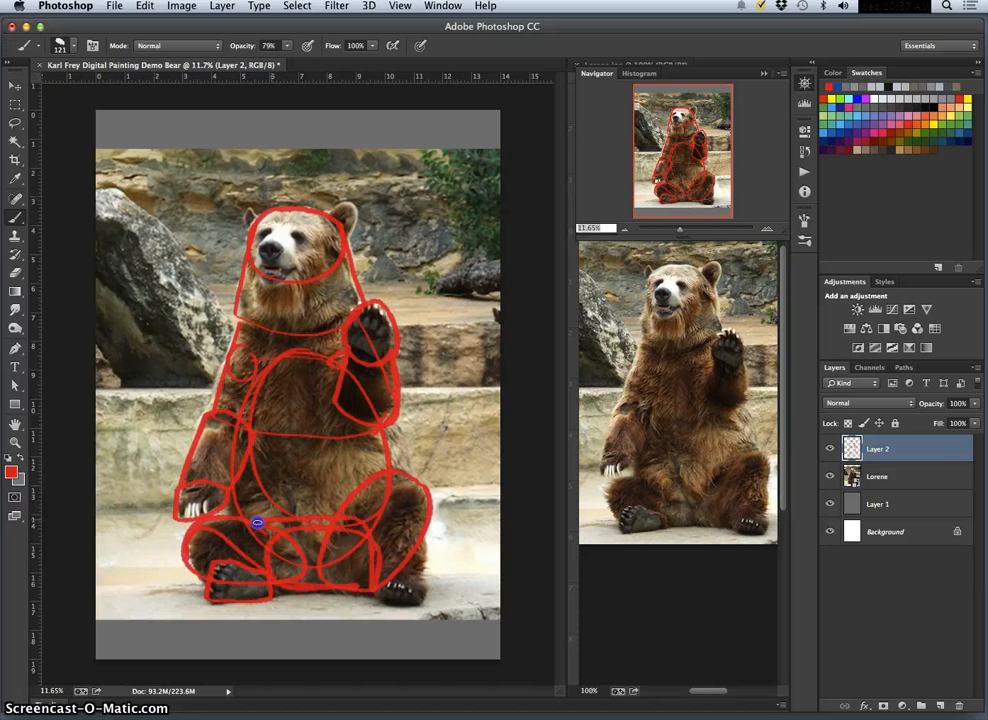
drag(259, 564, 271, 583)
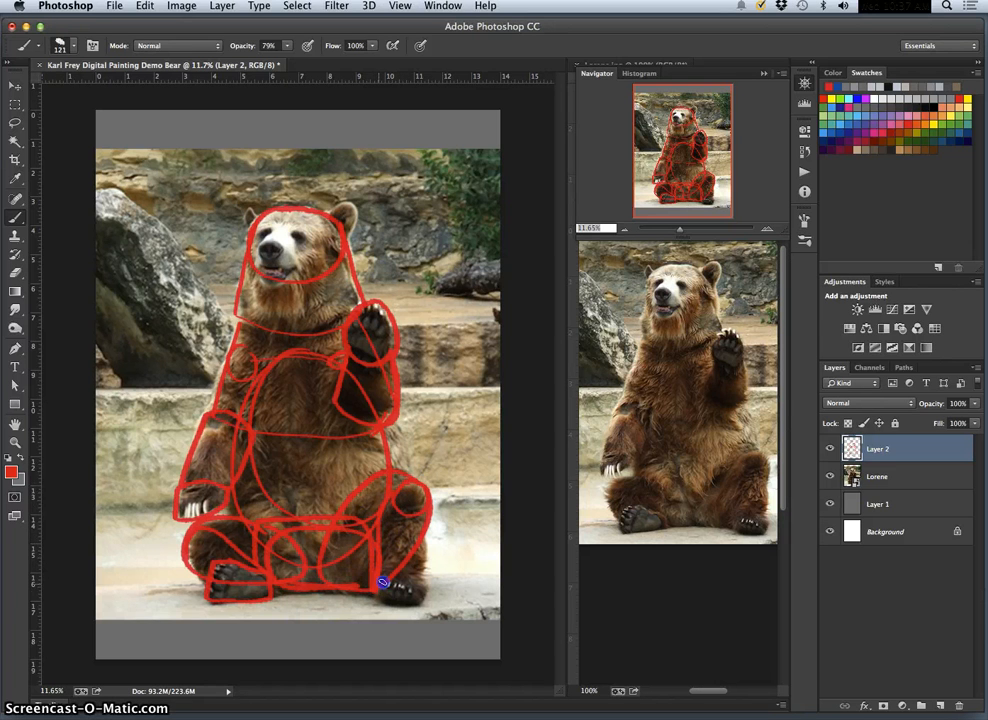
mouse_move(423, 515)
mouse_down()
mouse_move(397, 584)
mouse_move(375, 592)
mouse_move(397, 629)
mouse_move(392, 426)
mouse_move(397, 459)
mouse_up()
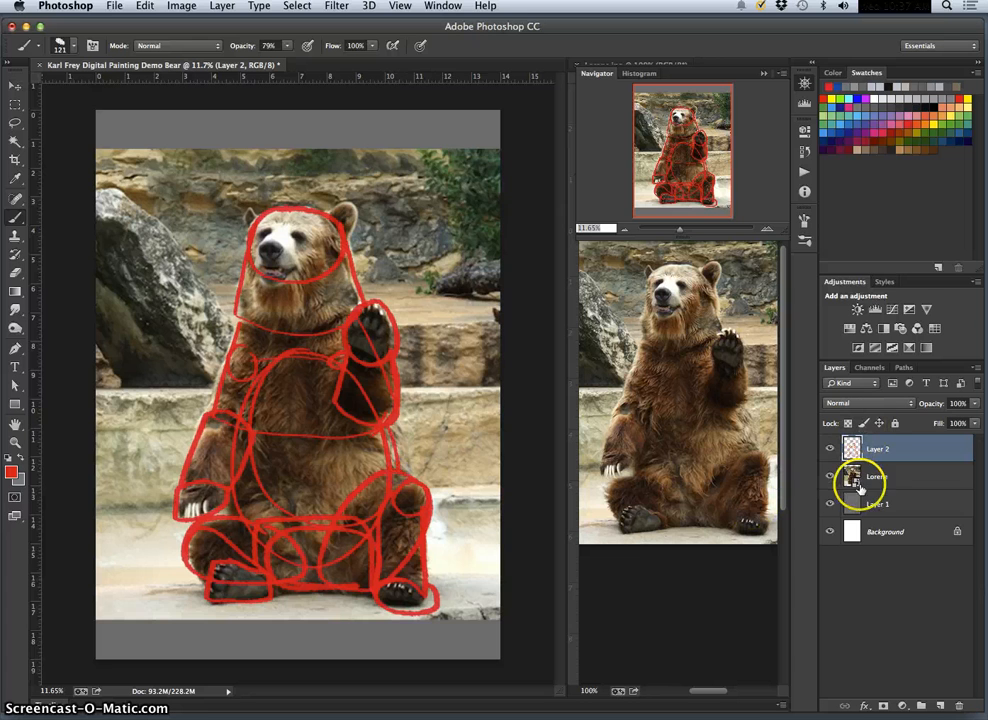
Step: Sketch the facial guide lines, muzzle and ears in red, toggling the Lorene layer off and on to check the shapes
click(829, 476)
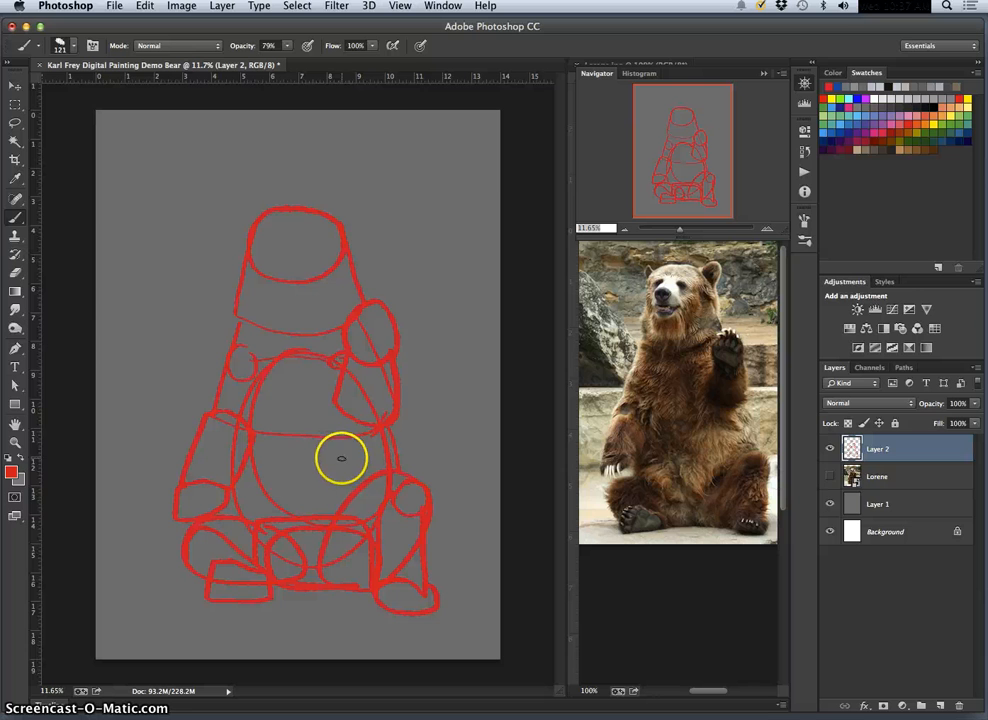
click(829, 476)
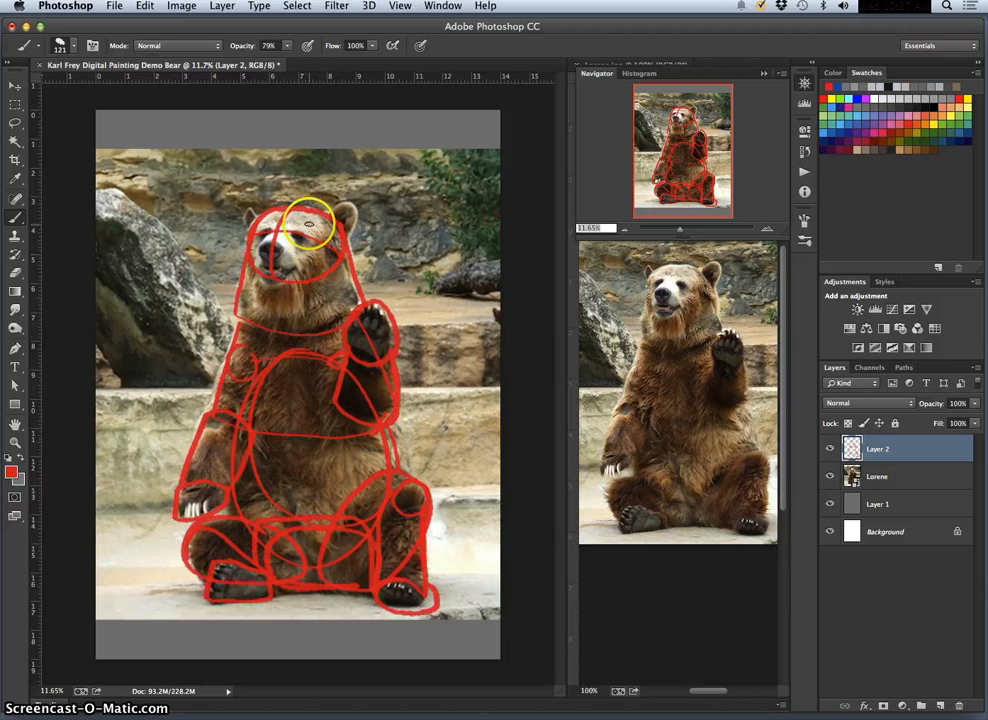
click(830, 476)
click(830, 476)
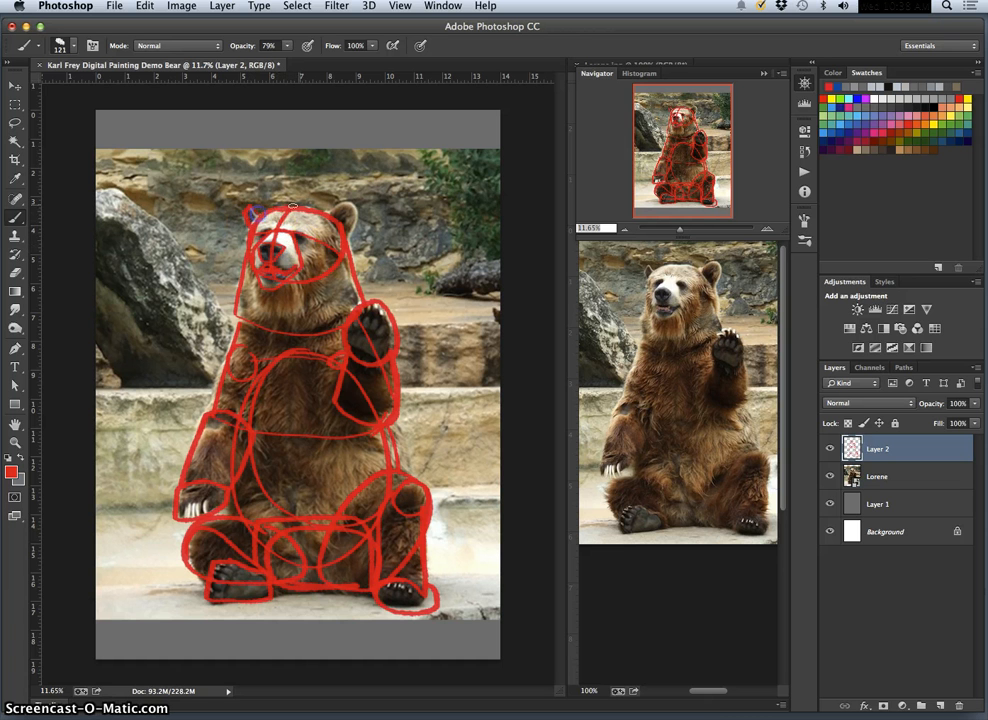
click(328, 216)
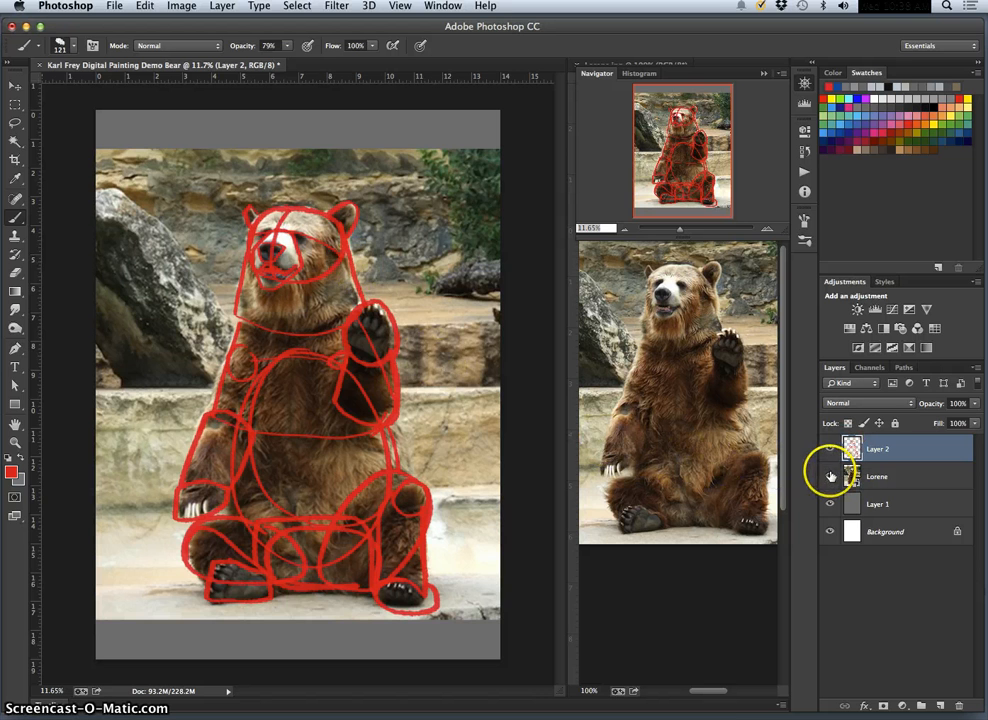
Step: Hide and show the Lorene layer repeatedly to compare the red block-in with the photo
click(830, 476)
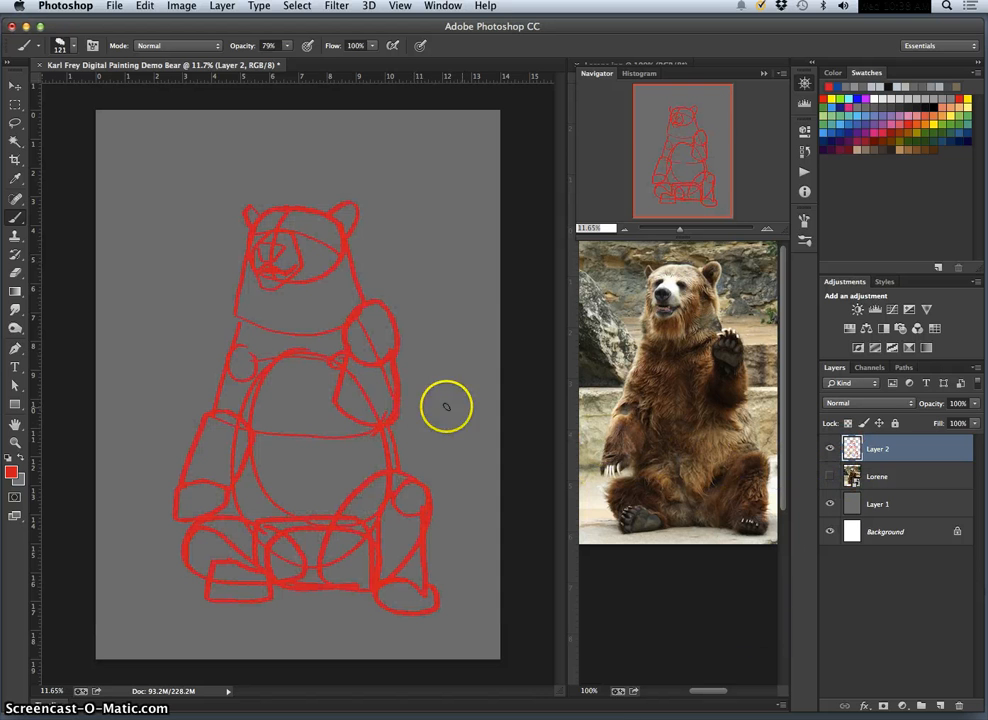
click(830, 476)
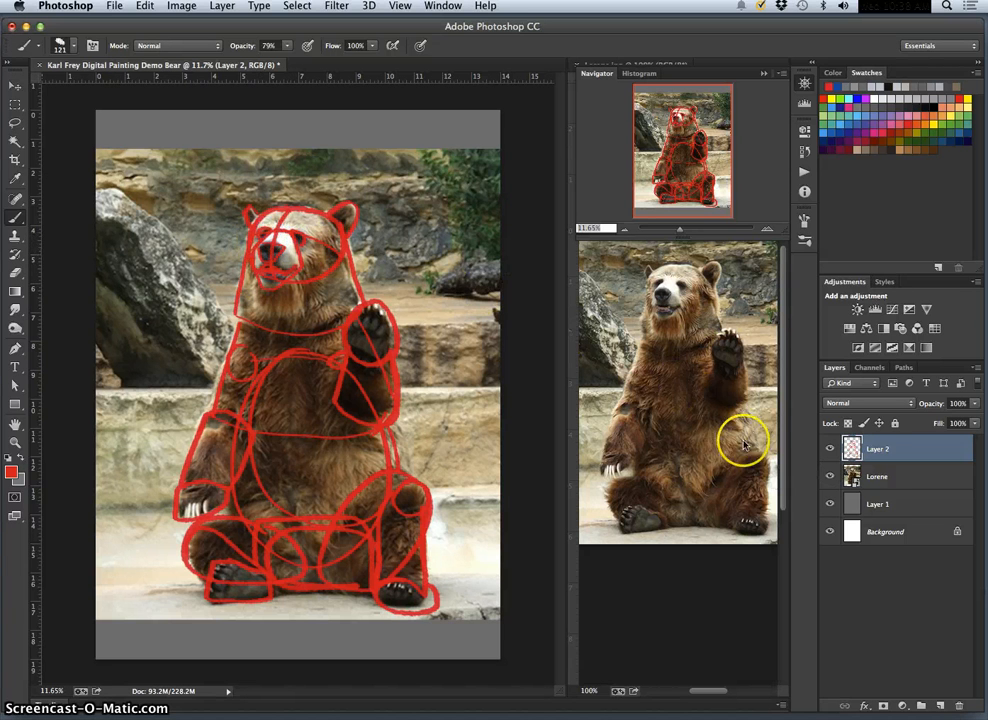
click(830, 478)
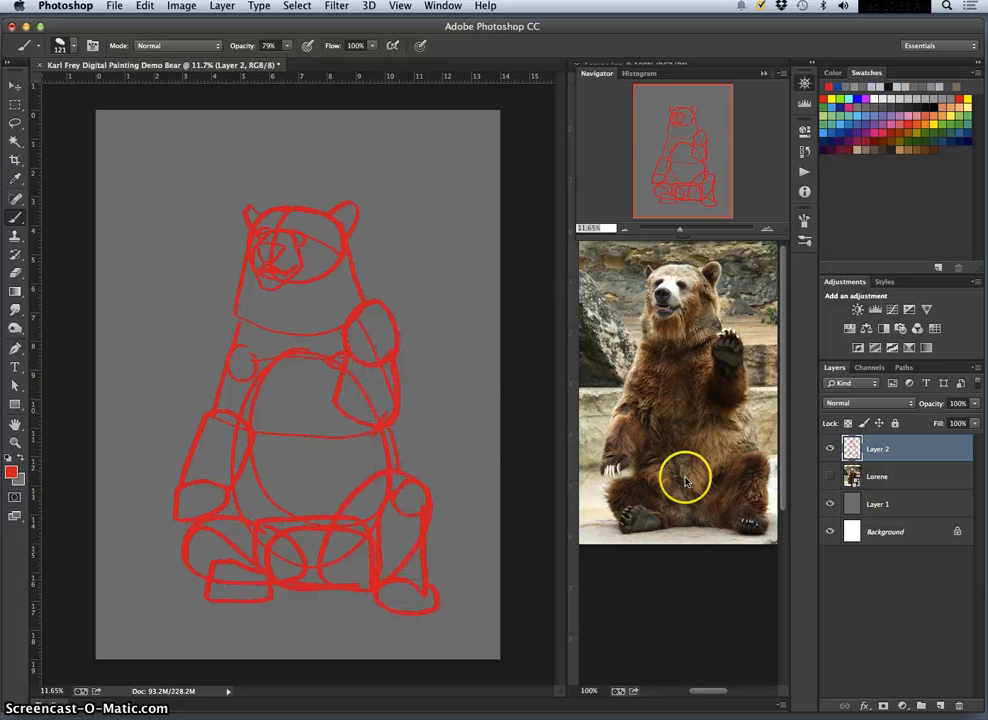
click(829, 476)
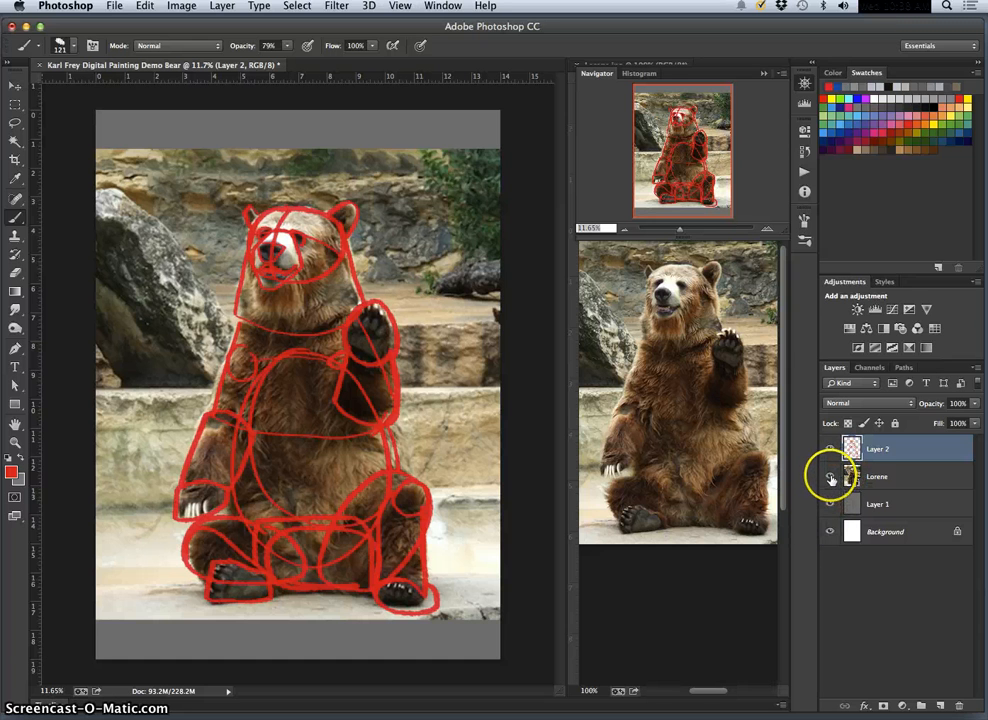
click(829, 476)
click(829, 476)
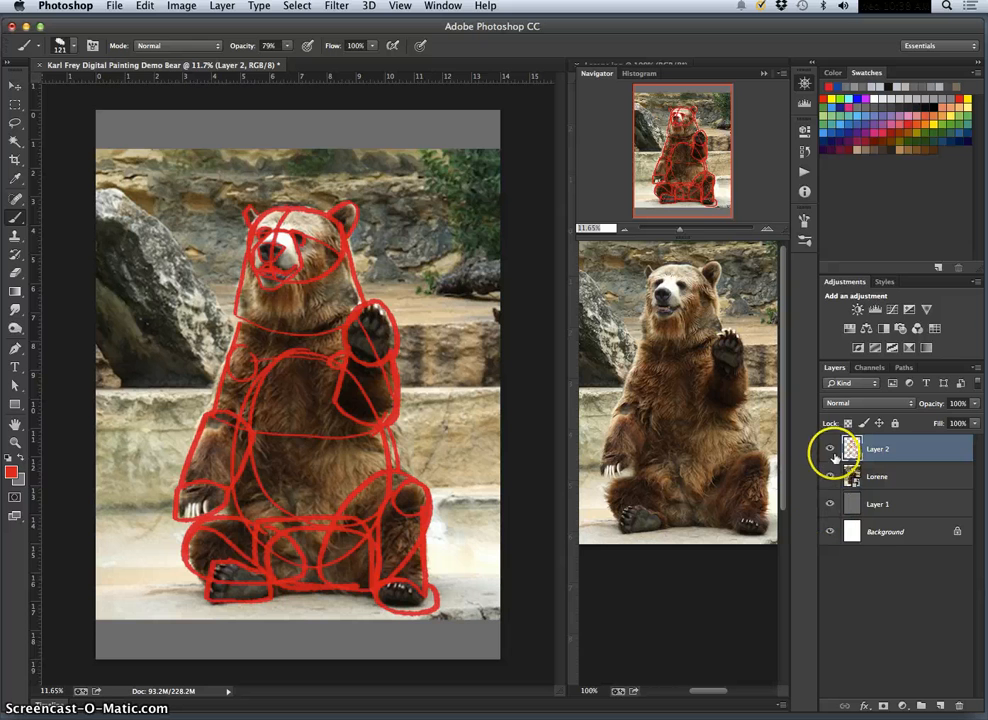
Step: Switch to the Mixer Brush, add an empty layer directly above Lorene and hide the red sketch on Layer 2
click(14, 218)
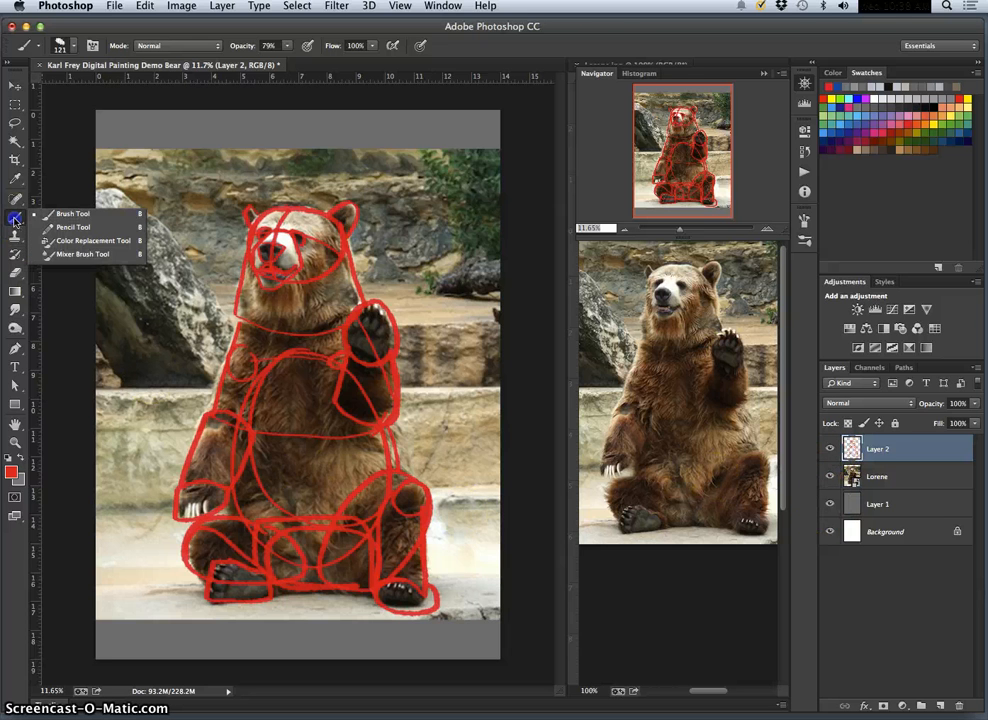
click(70, 255)
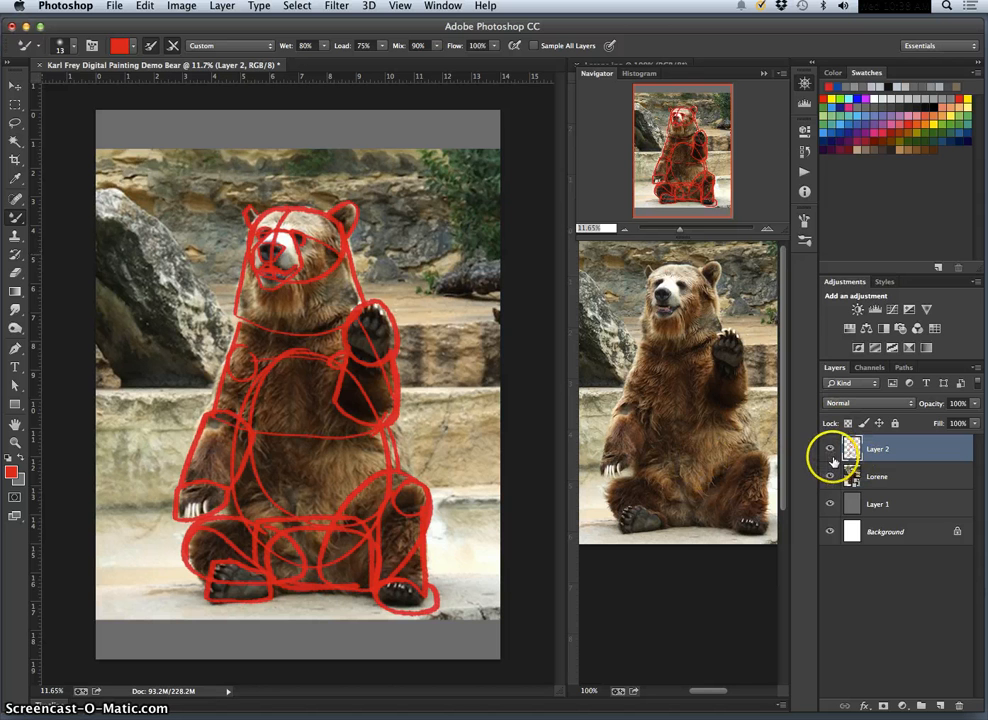
click(895, 477)
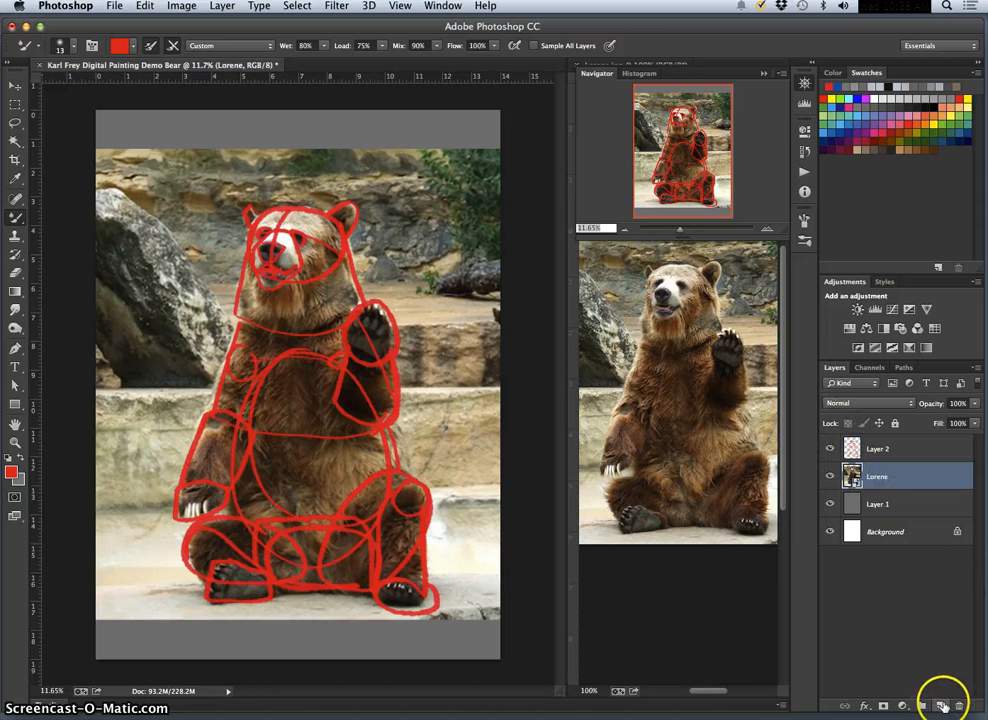
click(942, 705)
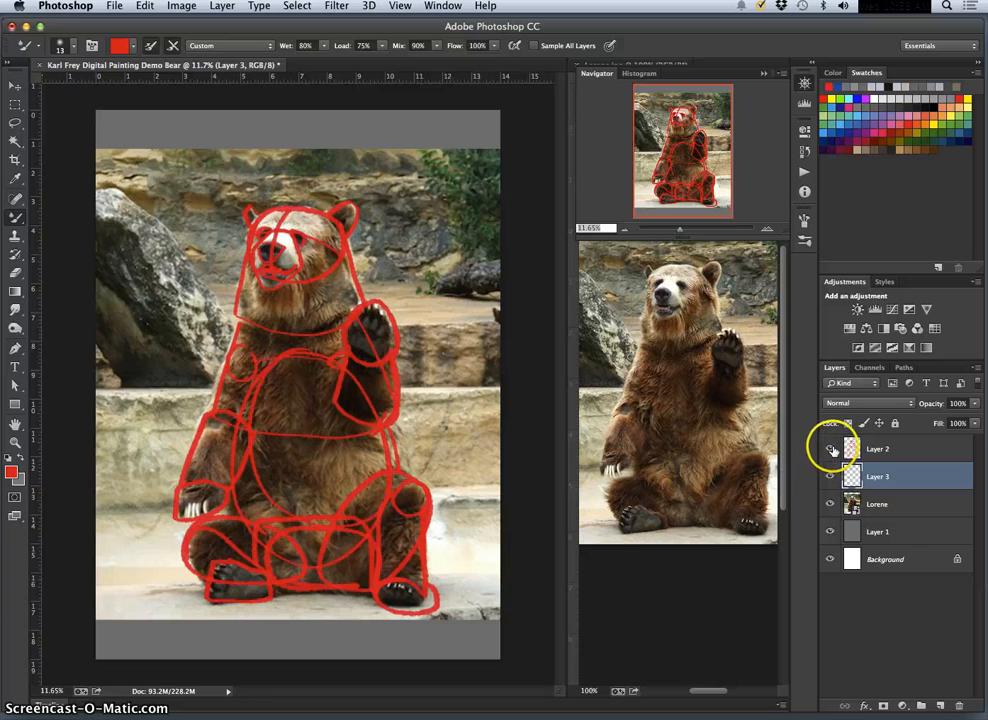
click(830, 451)
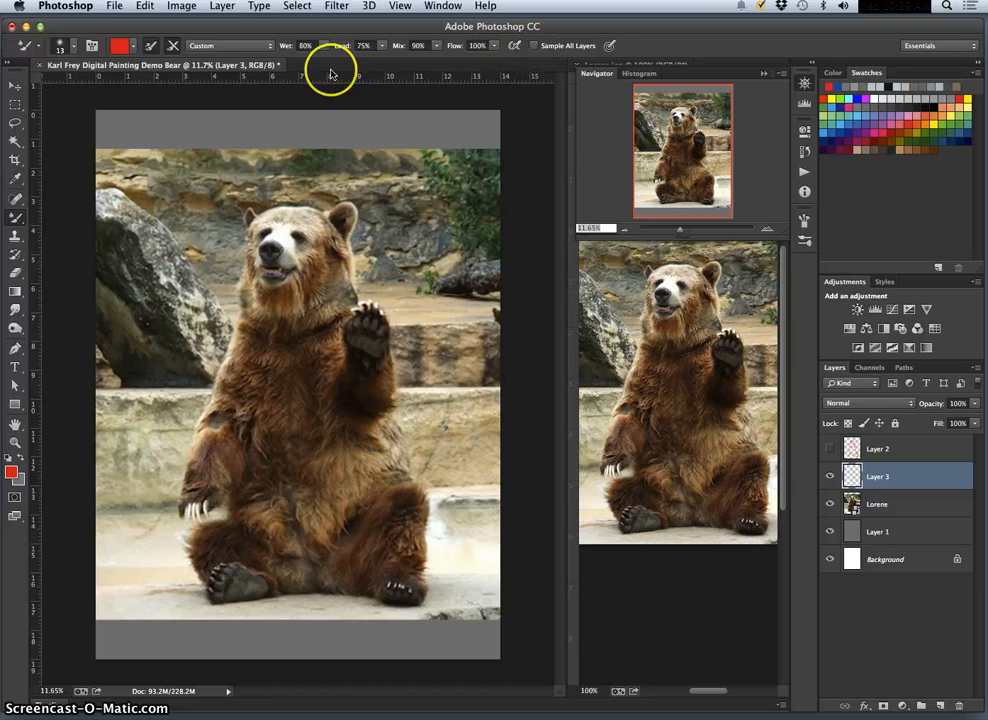
Step: Turn on Sample All Layers for the Mixer Brush and choose the 212 px textured brush preset
click(535, 46)
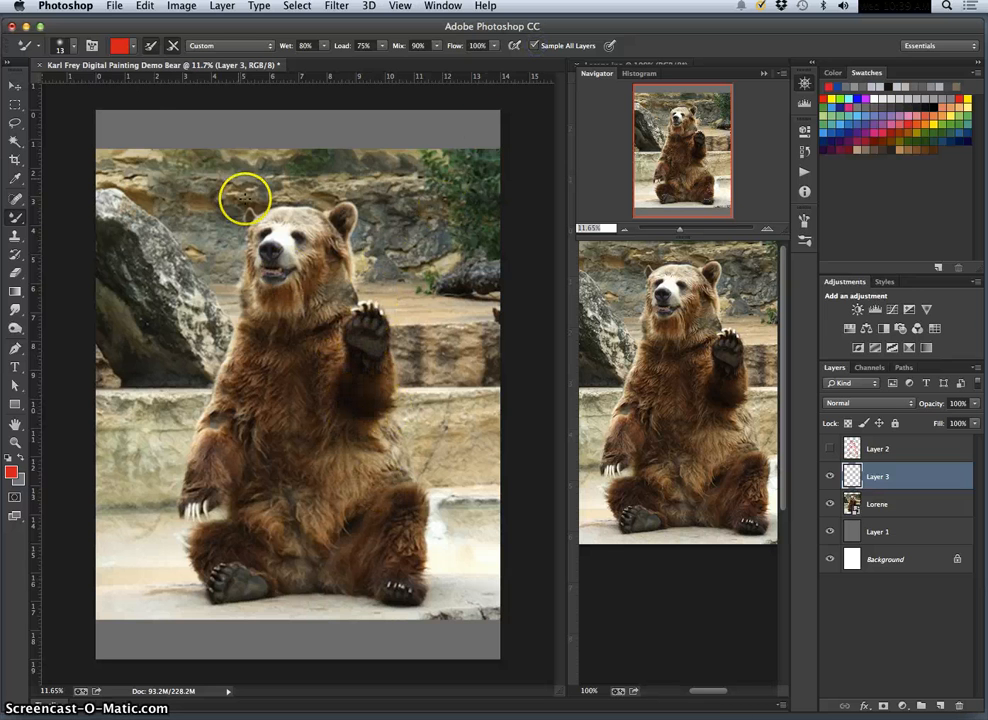
click(73, 47)
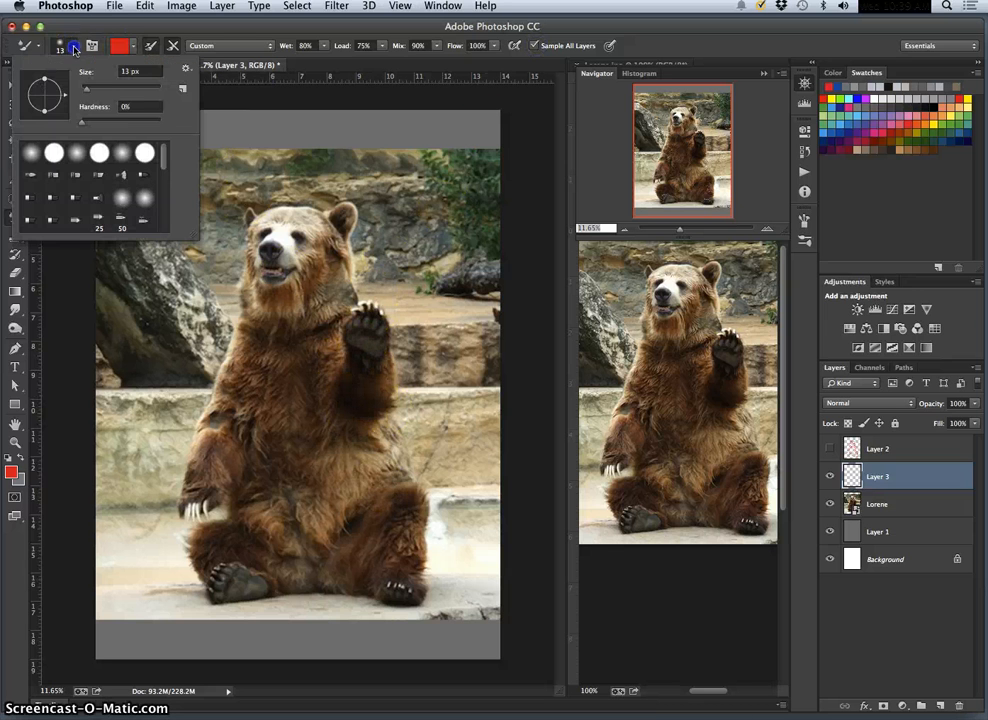
drag(166, 155, 165, 220)
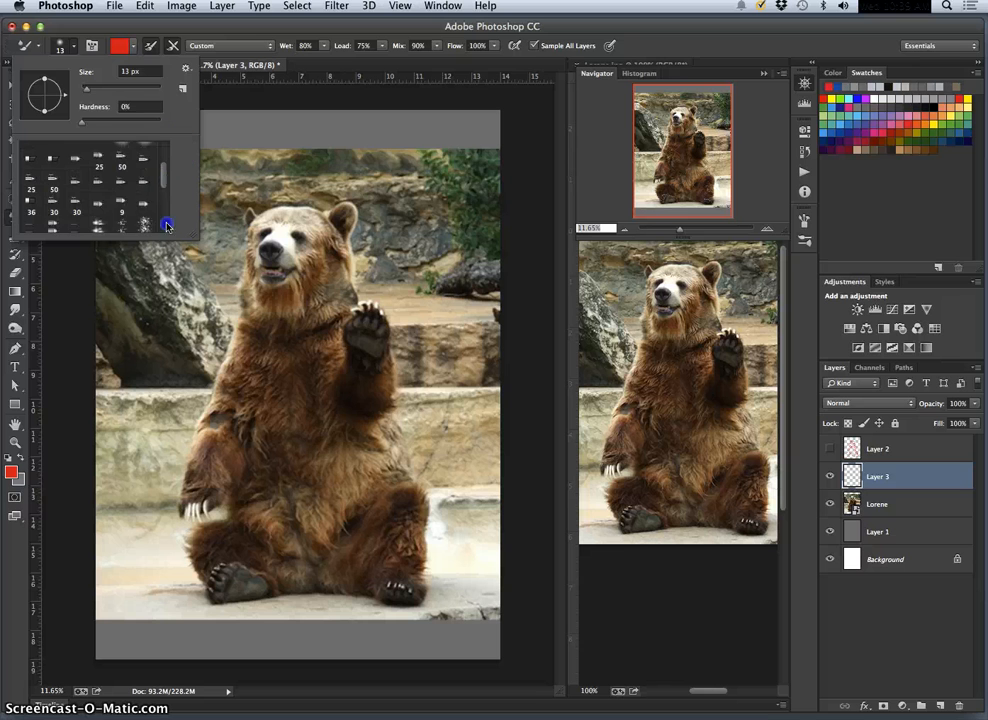
click(121, 218)
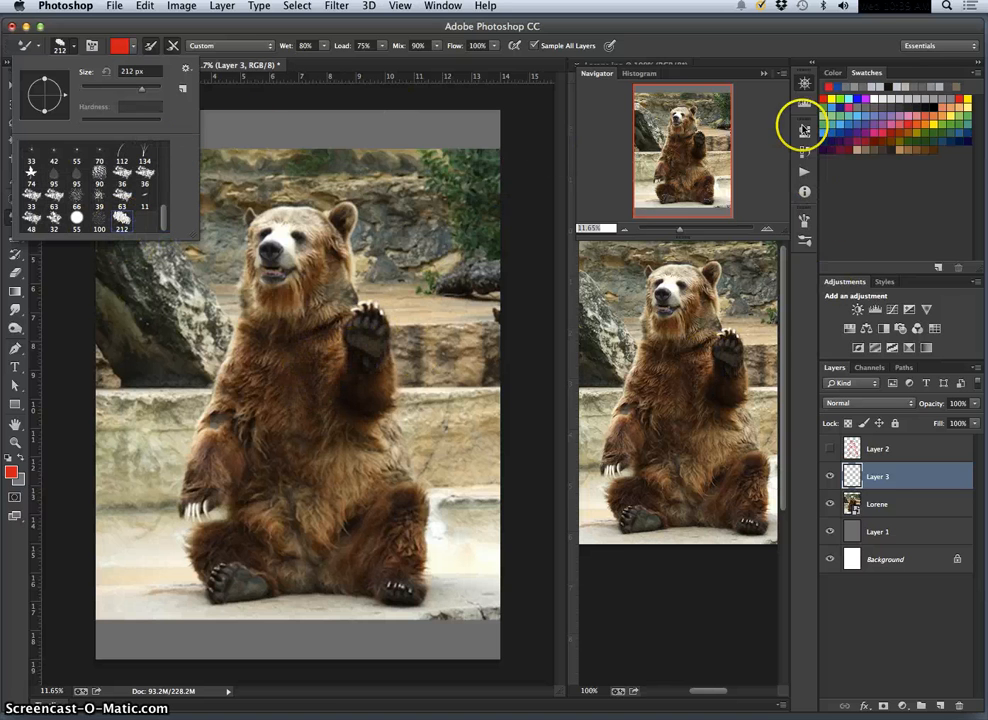
Step: Enable the brush's Shape Dynamics with Size Jitter 39%, Pen Pressure control and Minimum Diameter 12%
click(800, 238)
click(802, 239)
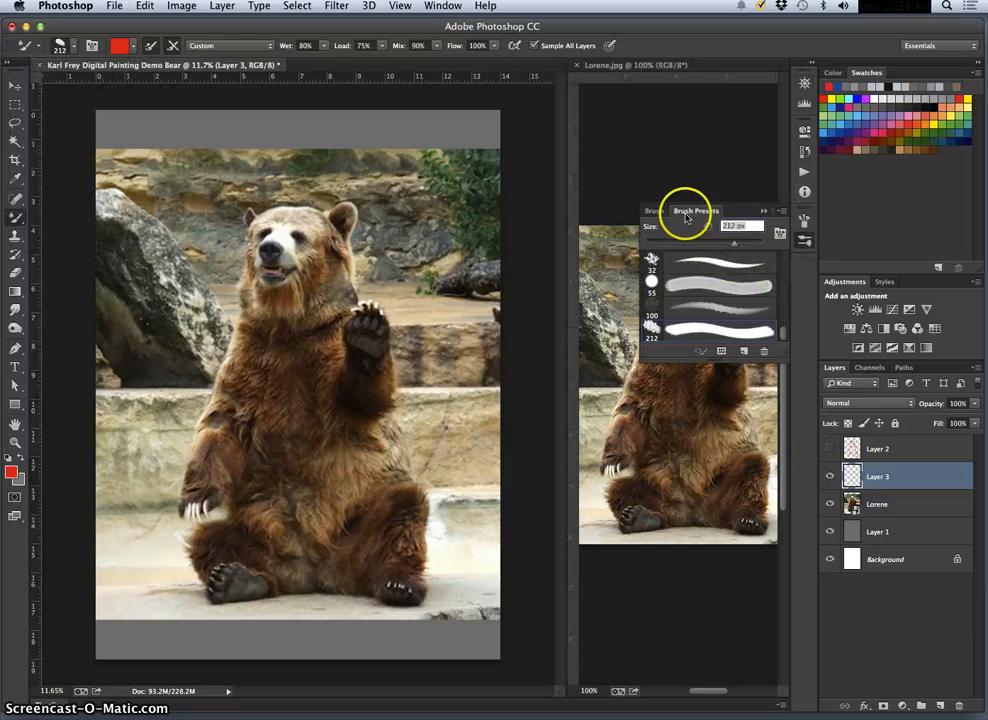
click(654, 212)
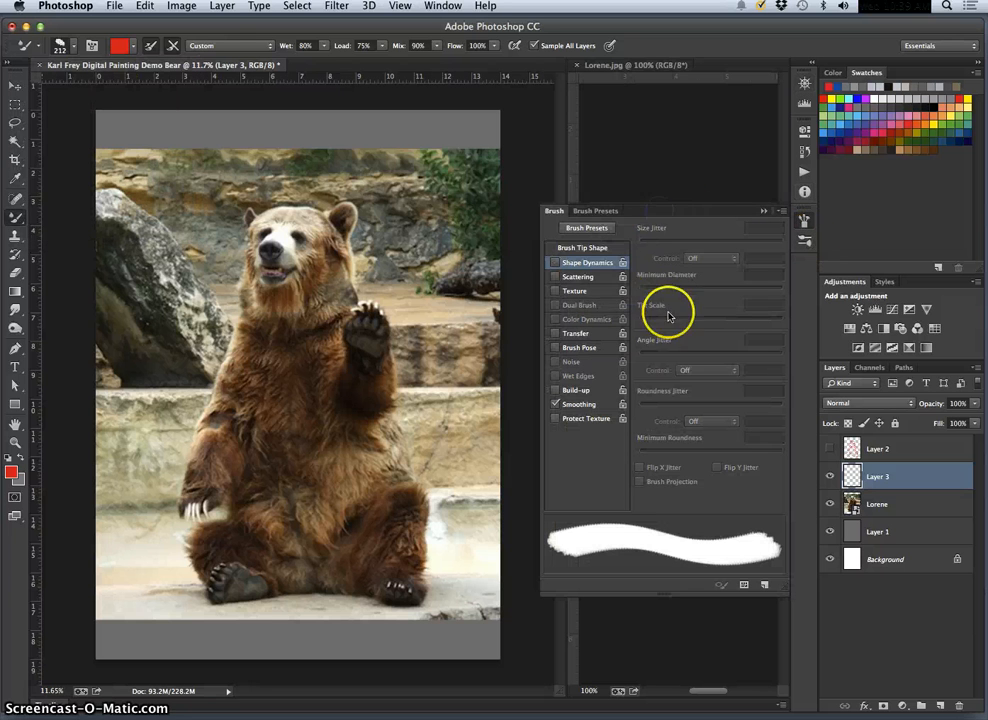
click(558, 263)
drag(666, 246, 697, 247)
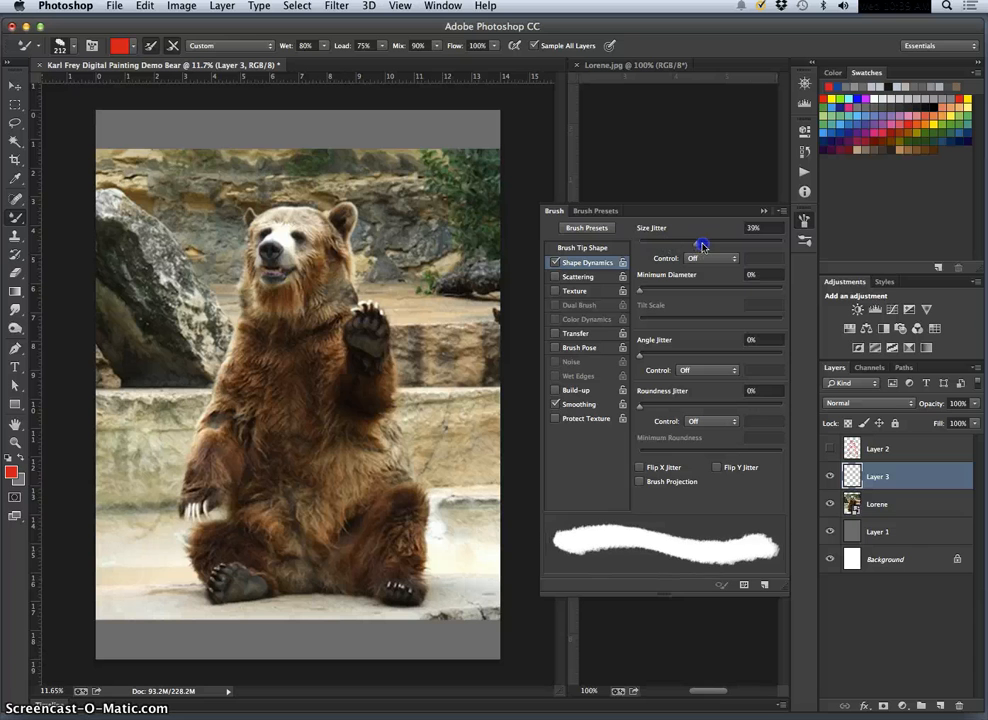
drag(638, 289, 665, 293)
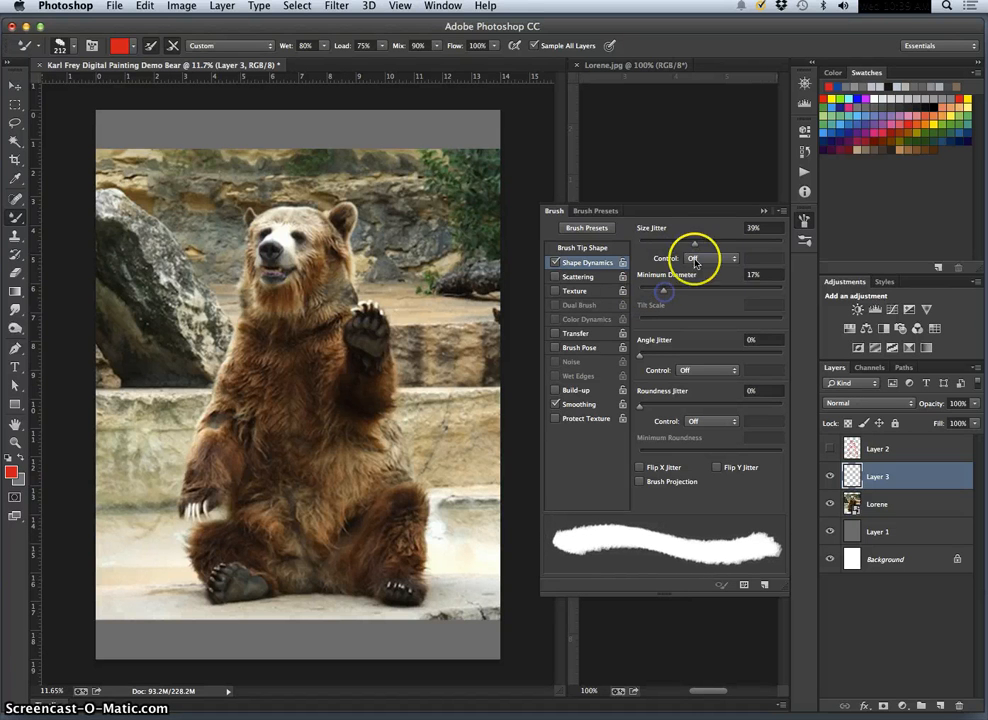
click(696, 260)
click(700, 273)
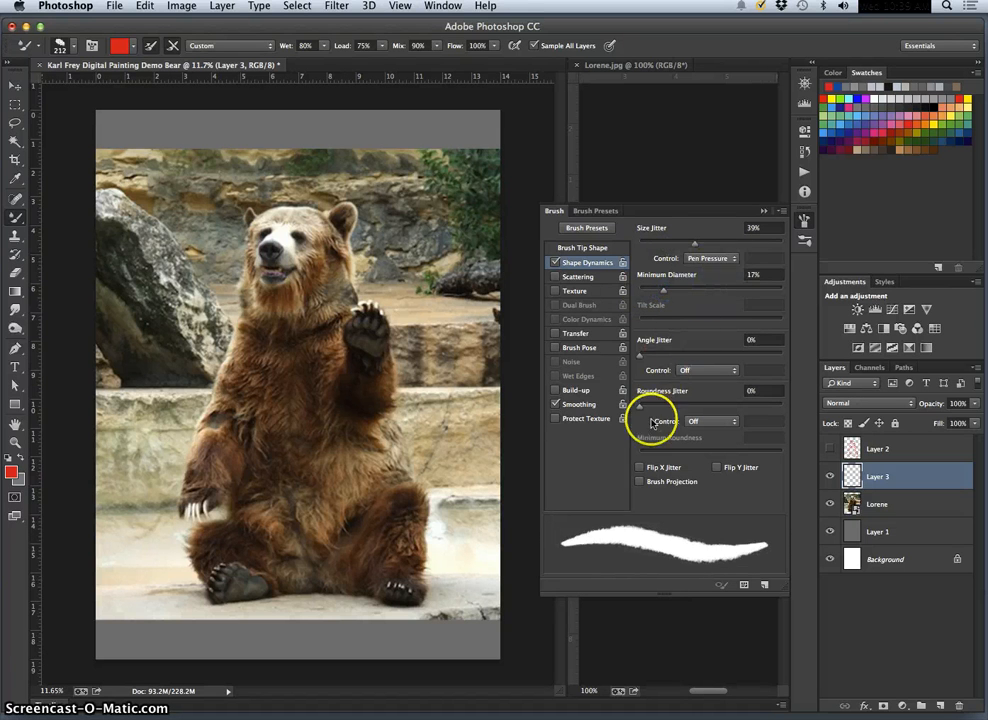
drag(662, 289, 655, 293)
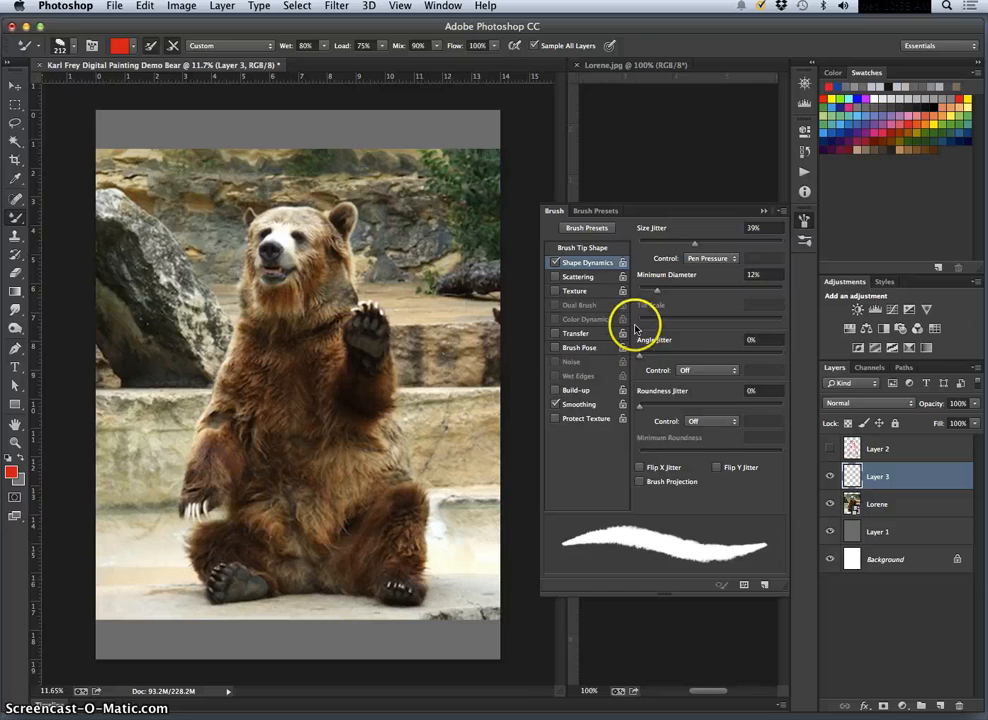
Step: Set the brush's Angle Jitter to 16% and Roundness Jitter to 19%, and put the brush settings away
drag(646, 354, 662, 355)
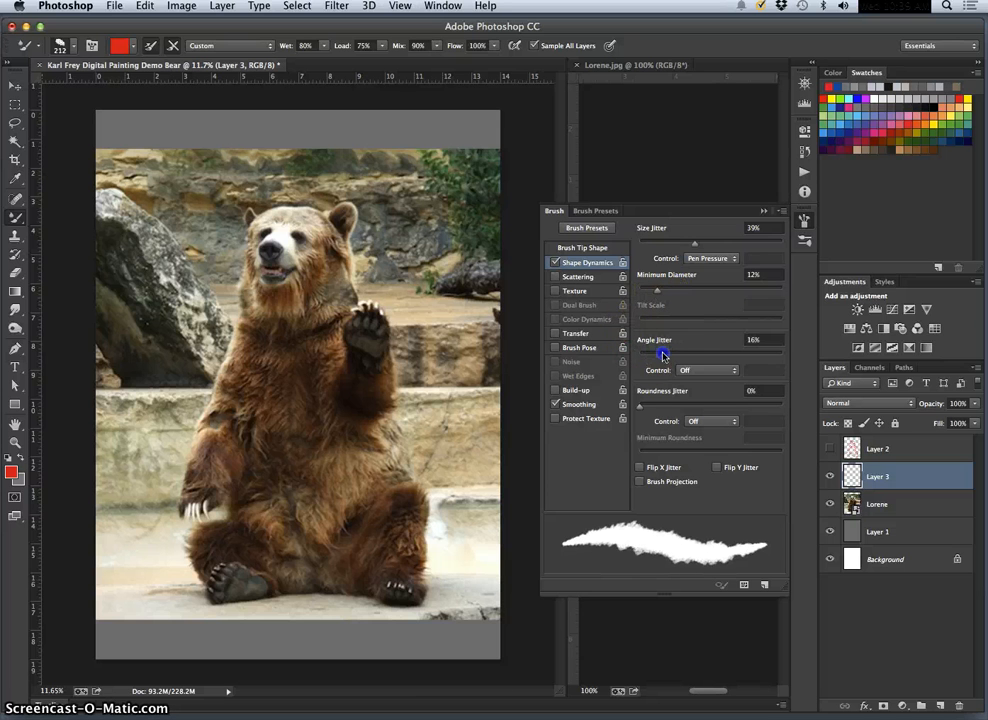
drag(641, 405, 667, 406)
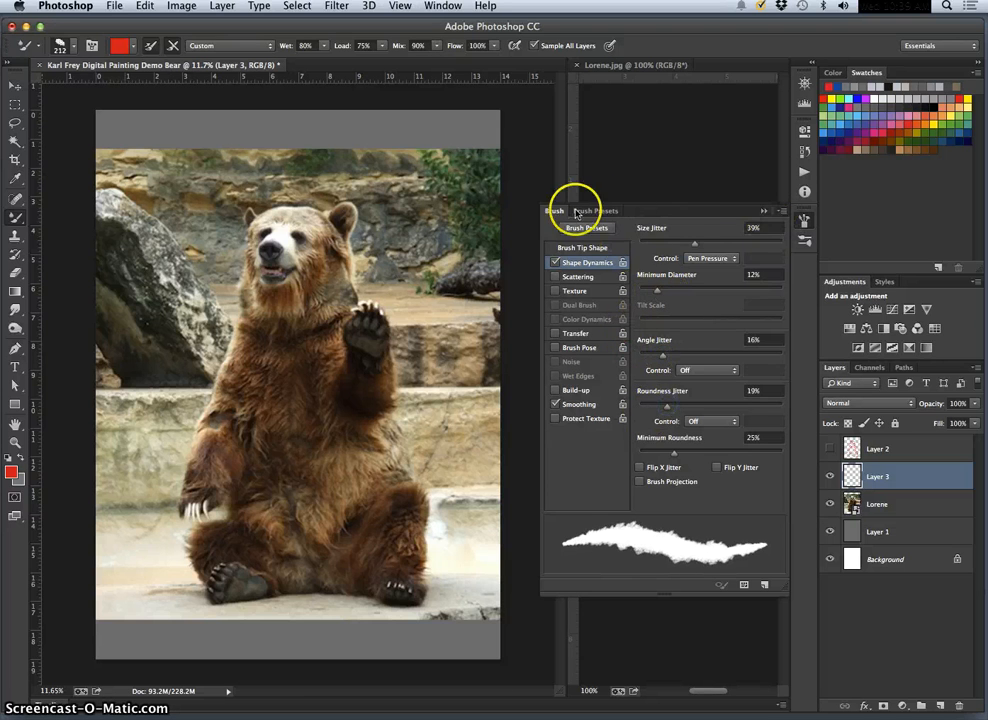
click(762, 209)
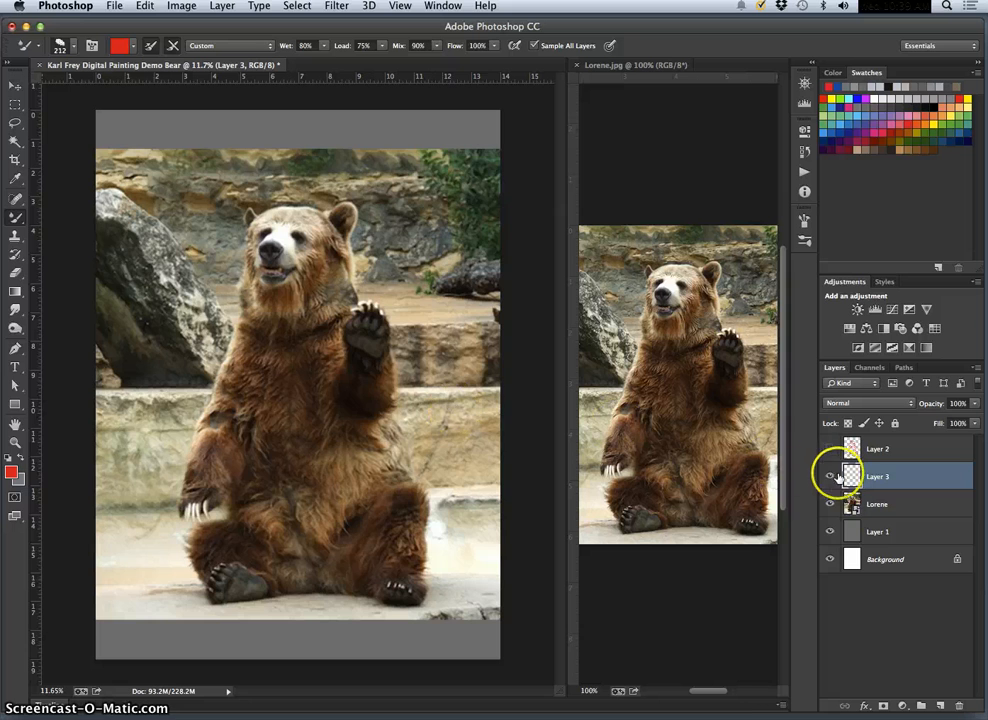
Step: Hide the Lorene layer and the gray Layer 1 to inspect the new layer against white, and show both again
click(829, 504)
click(829, 532)
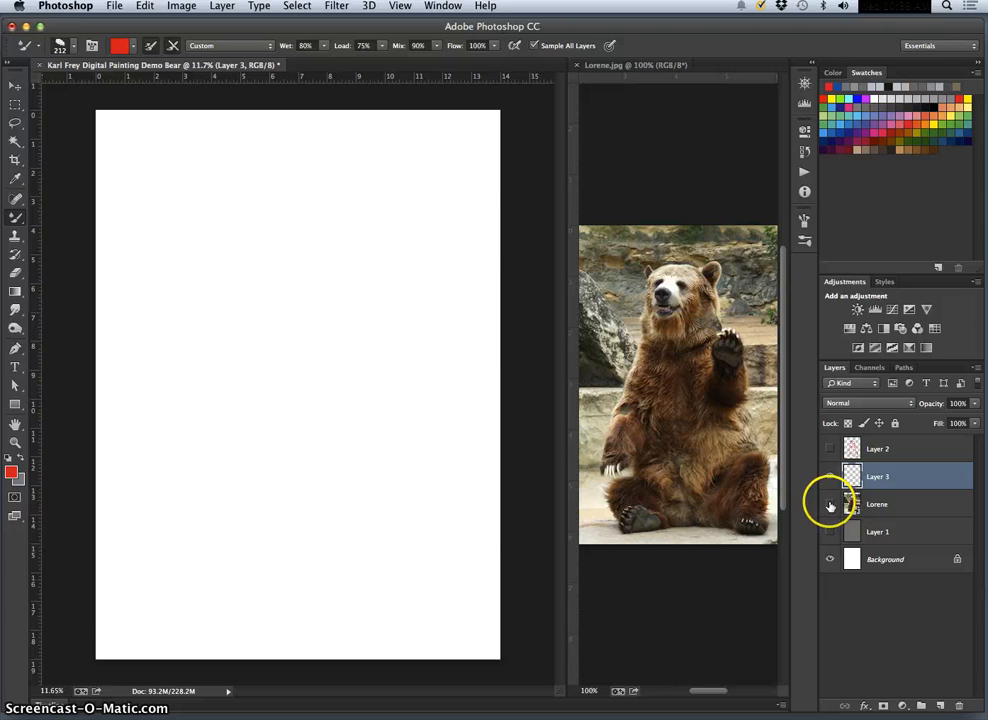
click(829, 507)
click(829, 531)
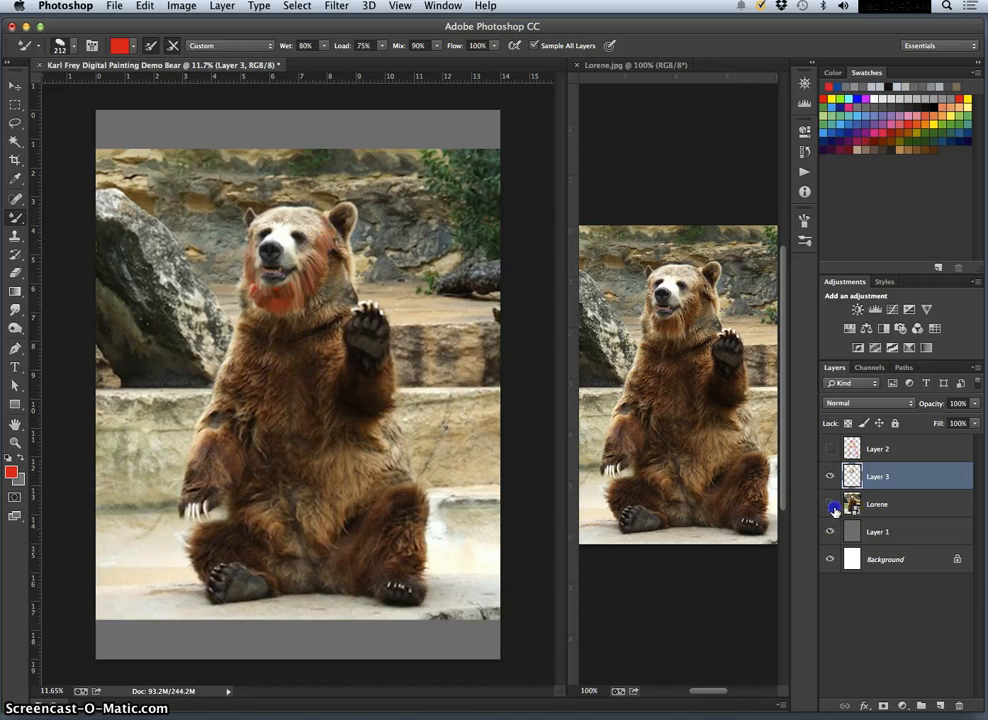
Step: Hide the Lorene photo layer and examine the Mixer Brush strokes around the bear's face against the gray at 25% zoom
click(829, 504)
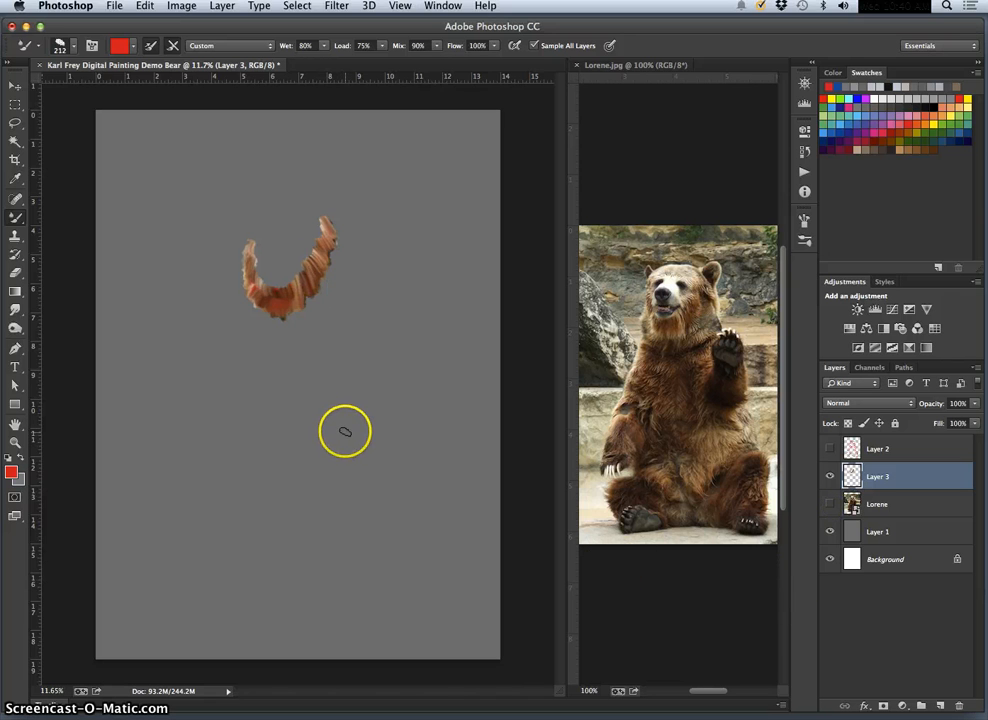
key(super+plus)
key(super+plus)
key(super+plus)
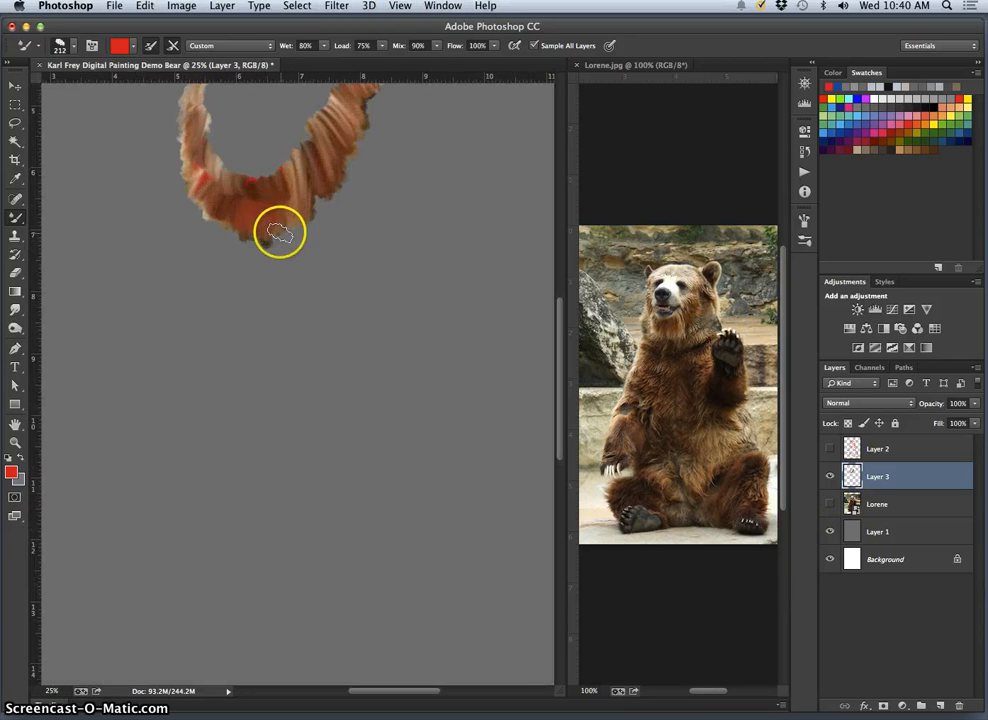
drag(275, 240, 300, 430)
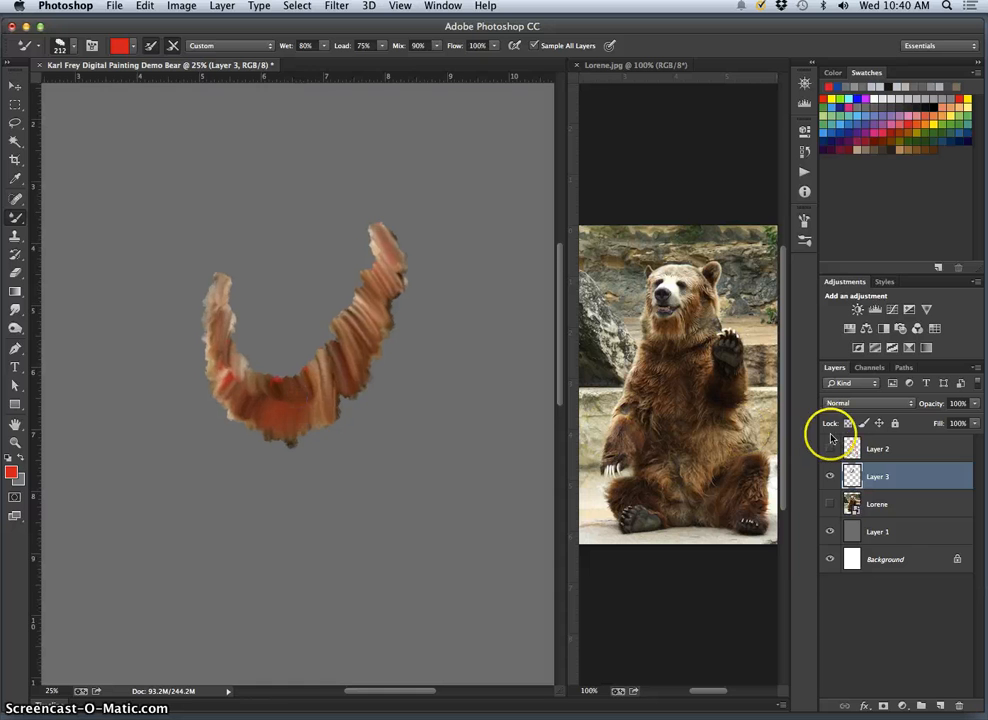
Step: Toggle the Lorene photo layer to compare the painted strokes with and without the bear photo, leaving the photo shown
click(830, 450)
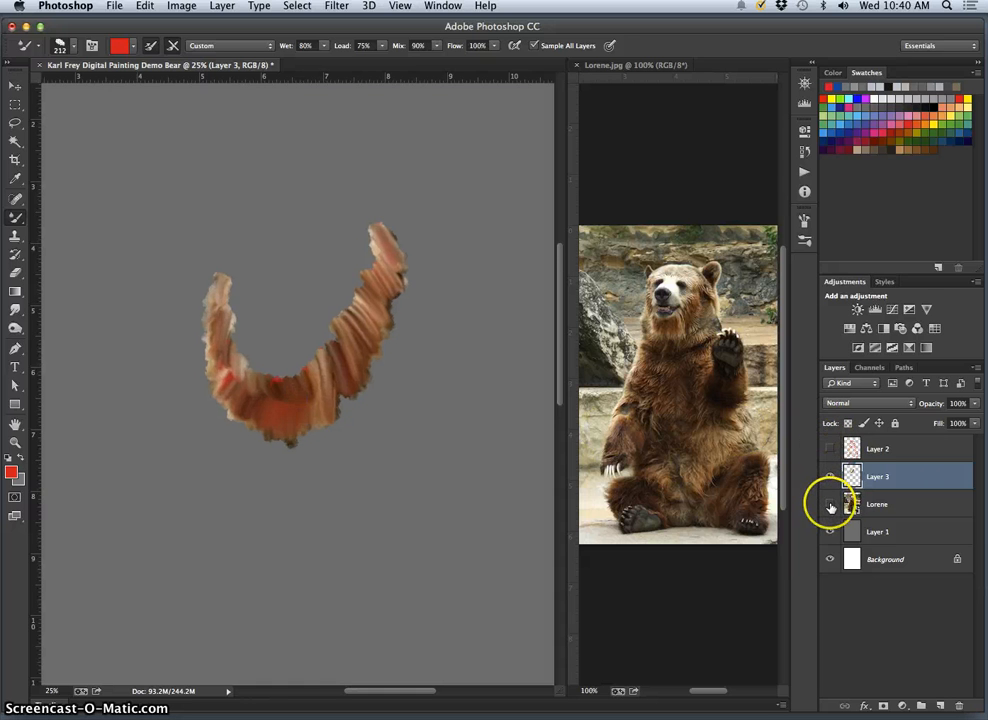
click(830, 505)
click(830, 505)
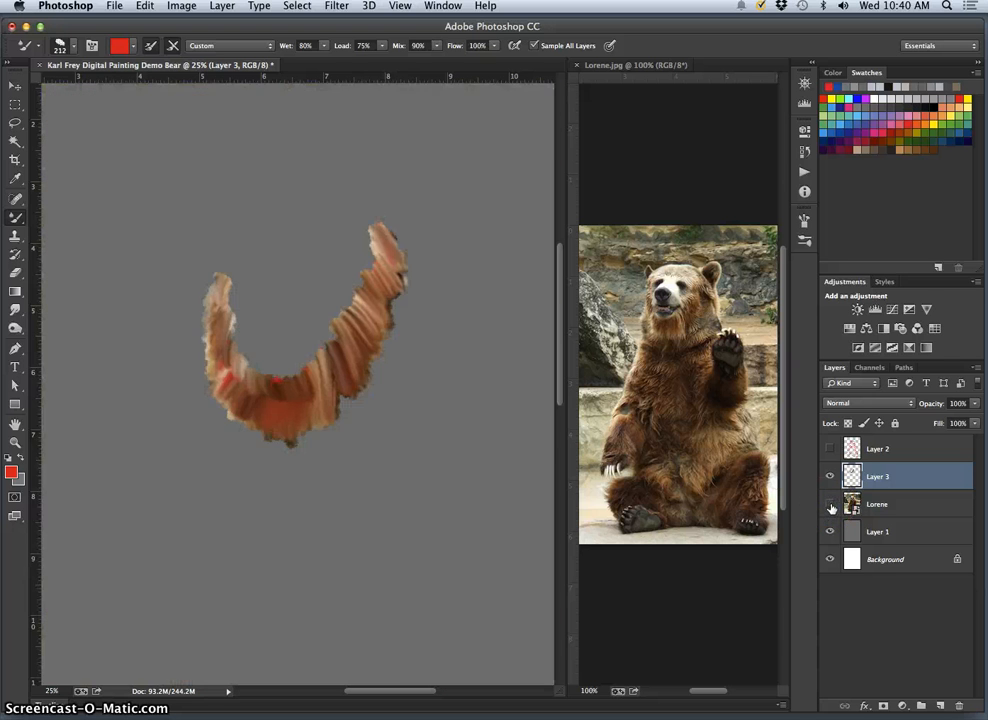
click(830, 505)
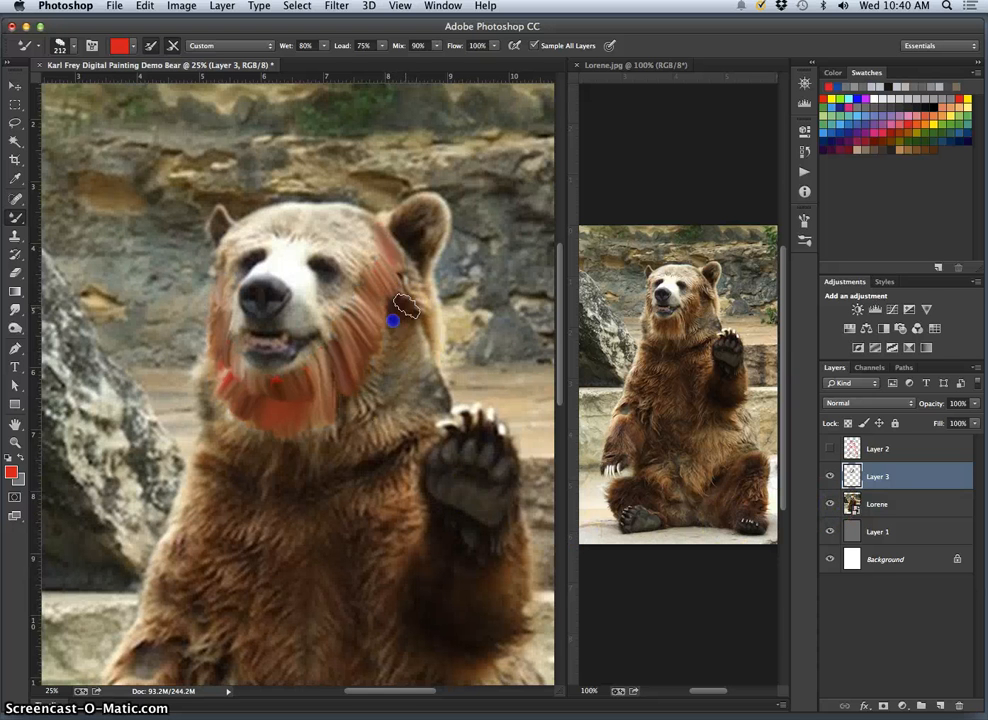